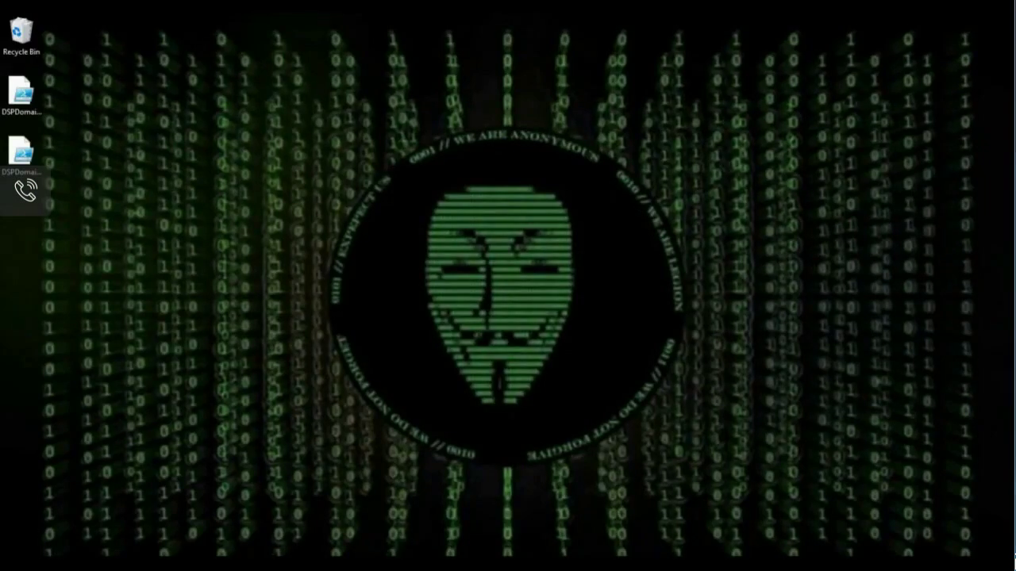
Open Server Manager, dismiss the Windows Admin Center message, and view the Local Server properties before minimizing the window.
{"action": "left_click", "coordinate": [8, 567]}
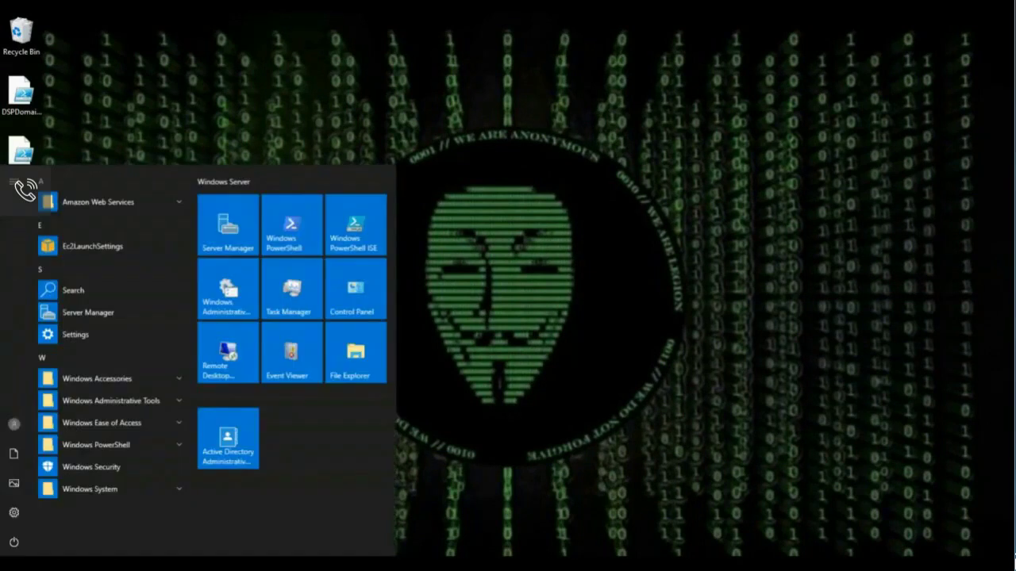
{"action": "left_click", "coordinate": [701, 190]}
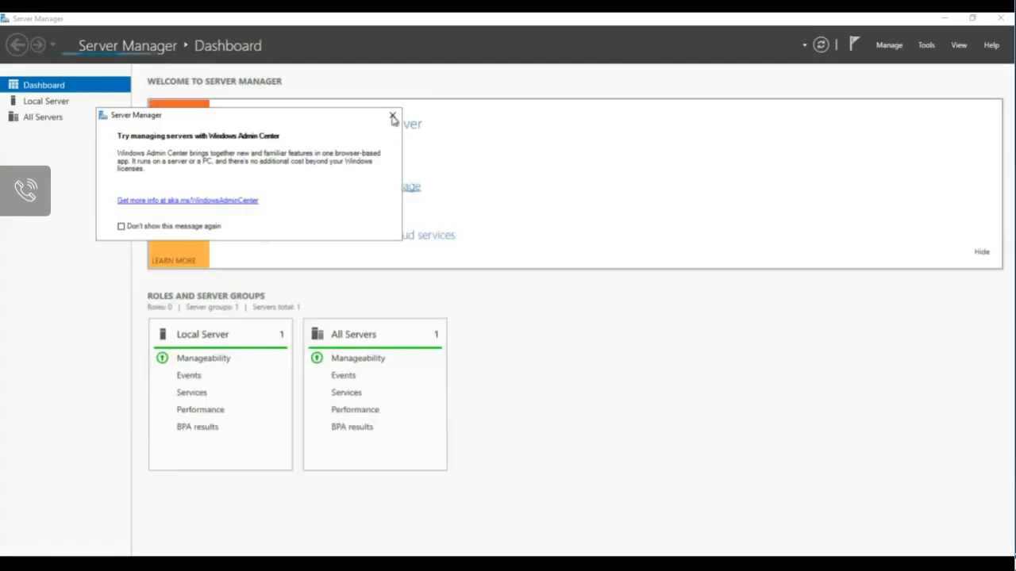
{"action": "left_click", "coordinate": [391, 115]}
{"action": "left_click", "coordinate": [55, 103]}
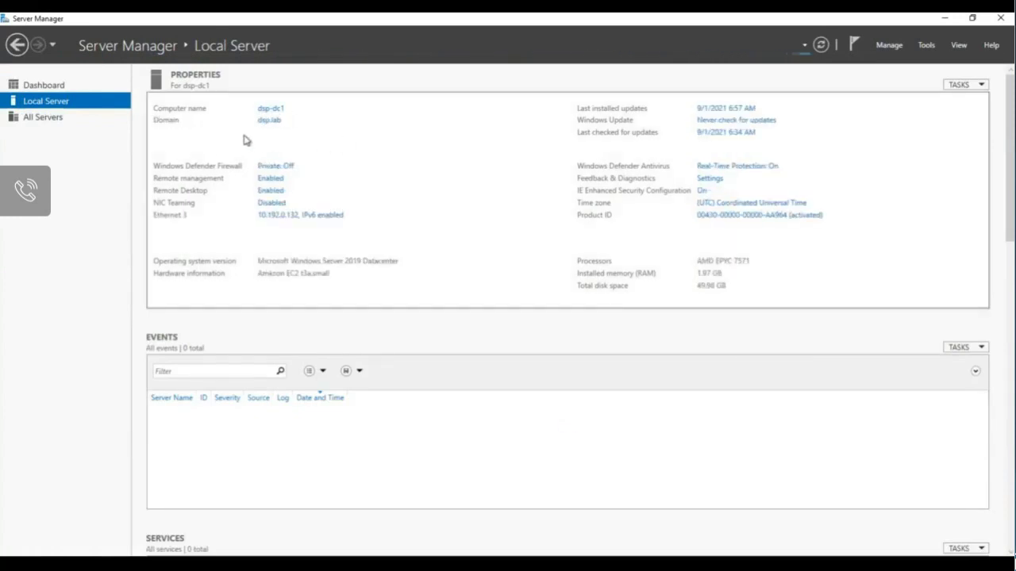
{"action": "left_click", "coordinate": [944, 19]}
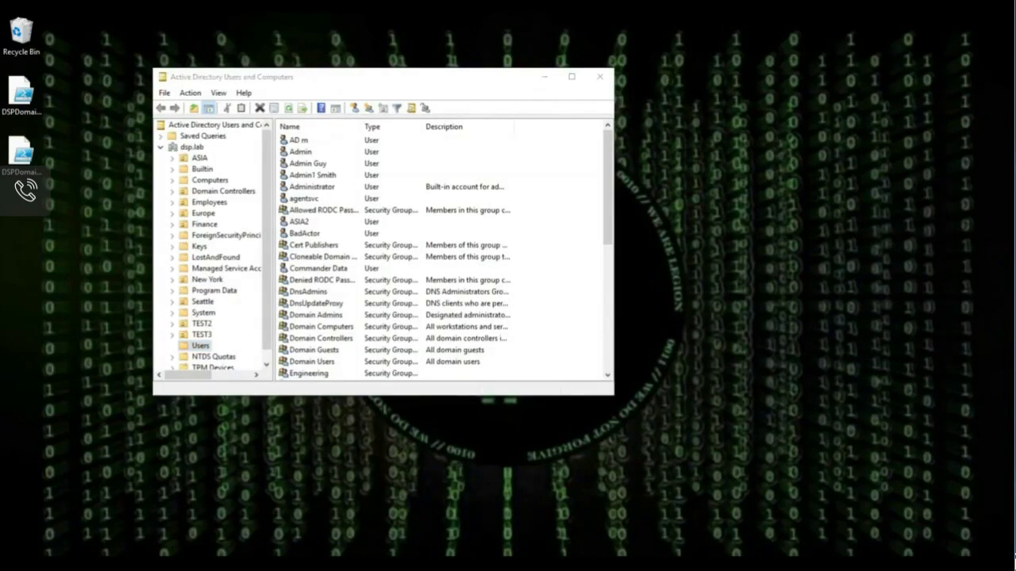
Launch Windows PowerShell ISE with administrator rights.
{"action": "right_click", "coordinate": [224, 567]}
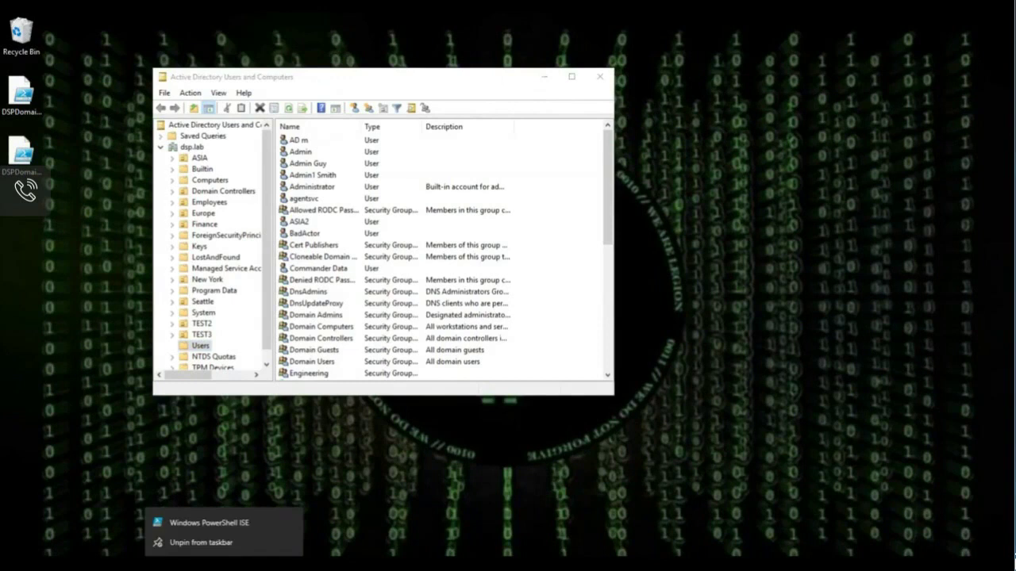
{"action": "right_click", "coordinate": [214, 526]}
{"action": "left_click", "coordinate": [252, 462]}
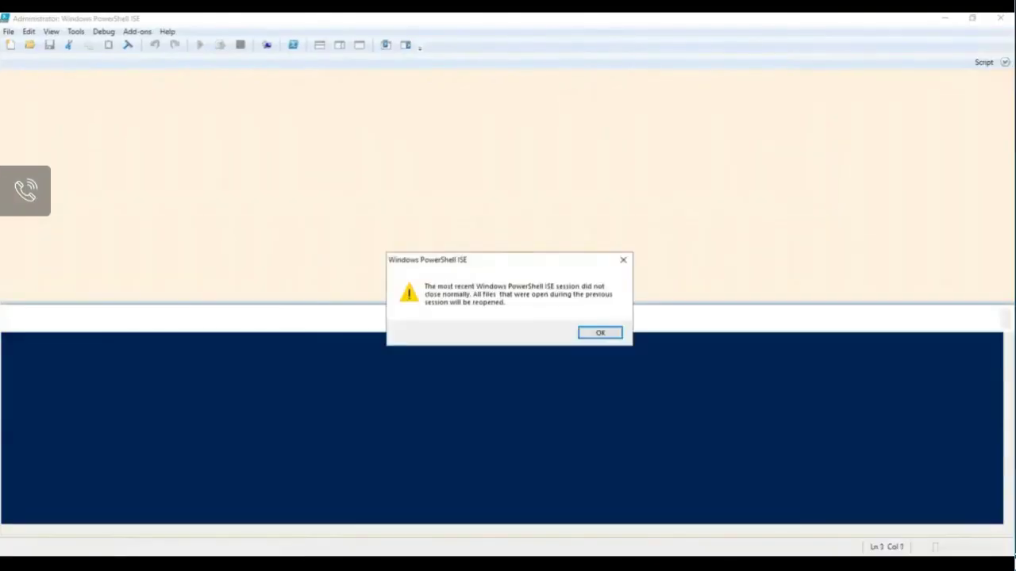
Switch to Active Directory Users and Computers, maximize it, and check the BadActor user's group memberships.
{"action": "left_click", "coordinate": [530, 80]}
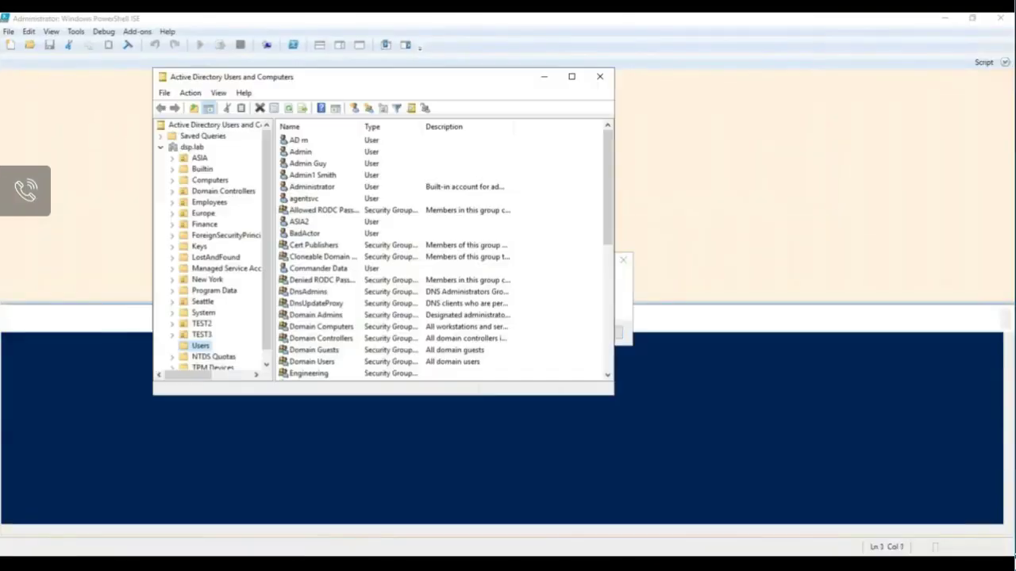
{"action": "left_click", "coordinate": [572, 76]}
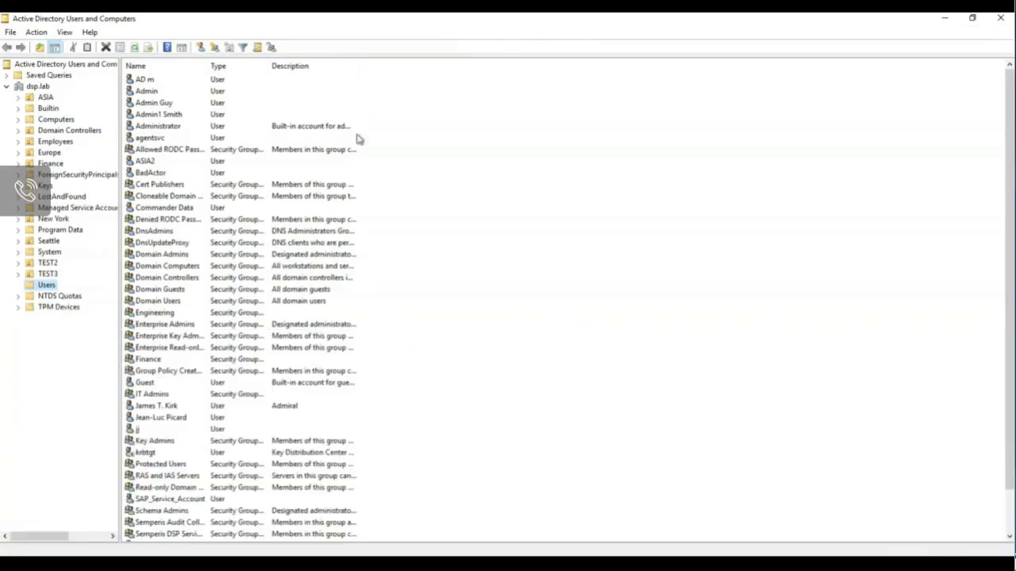
{"action": "left_click", "coordinate": [149, 173]}
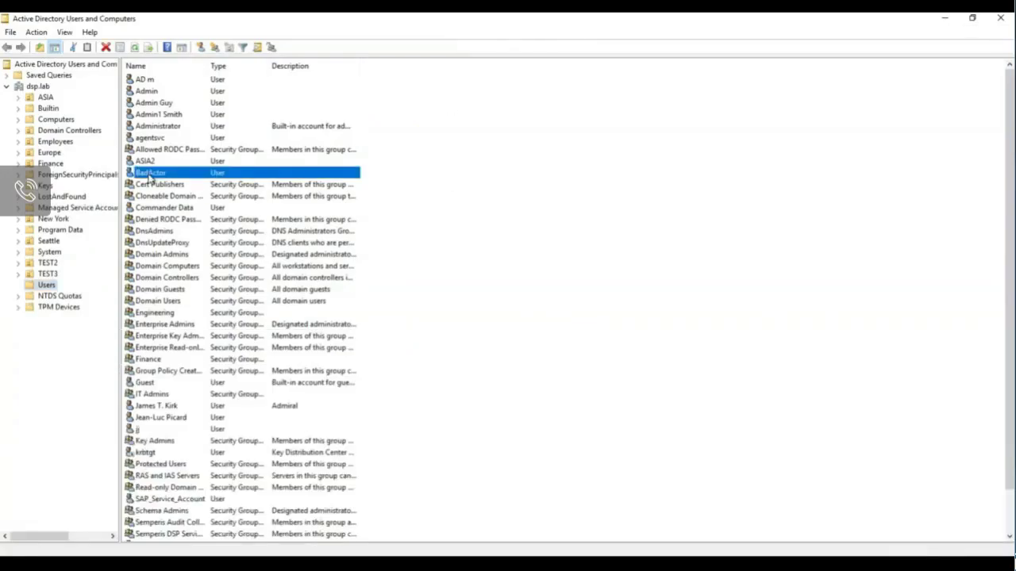
{"action": "double_click", "coordinate": [149, 173]}
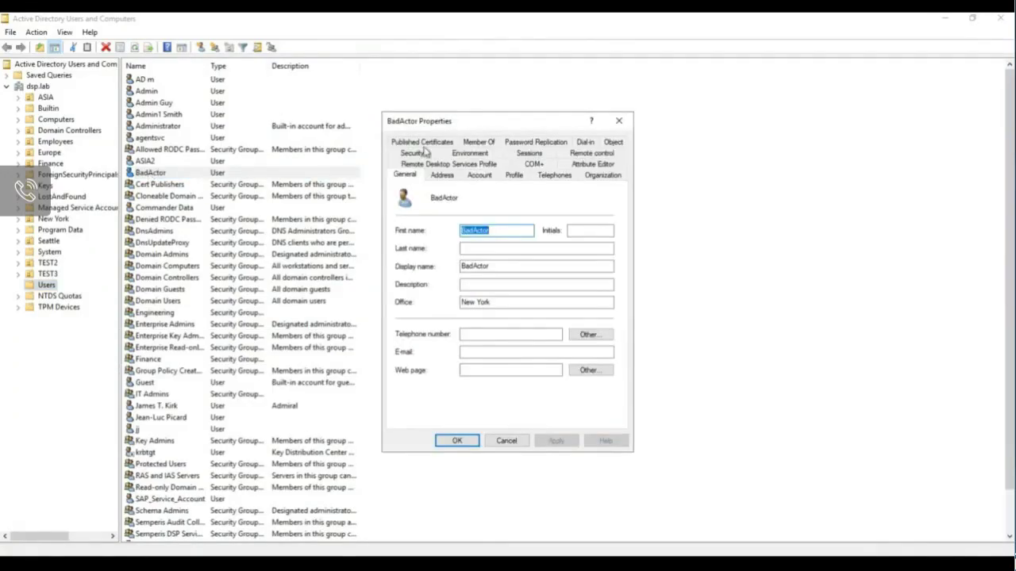
{"action": "left_click", "coordinate": [479, 141]}
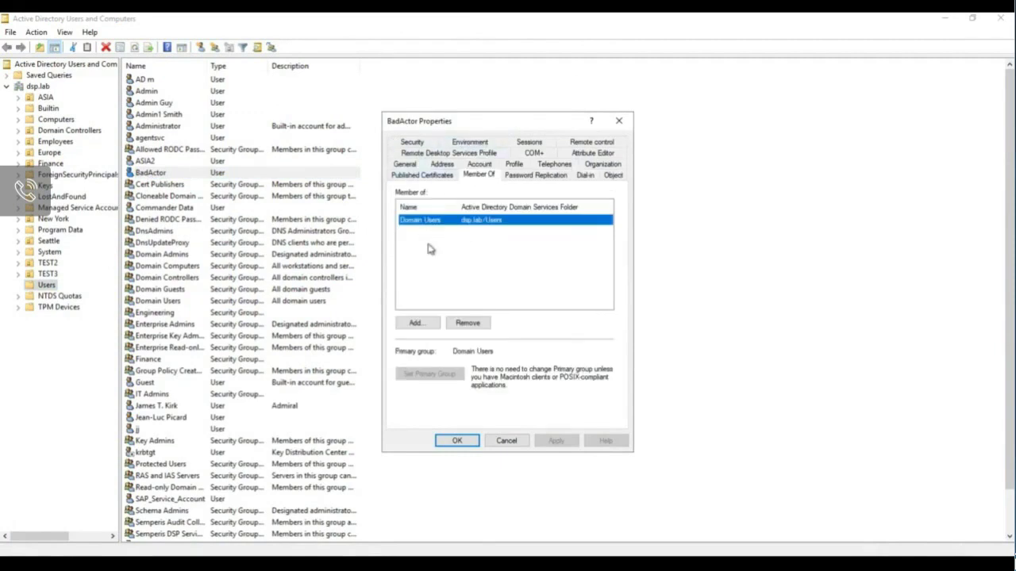
Look up the sIDHistory attribute among the BadActor user's attributes.
{"action": "left_click", "coordinate": [593, 153]}
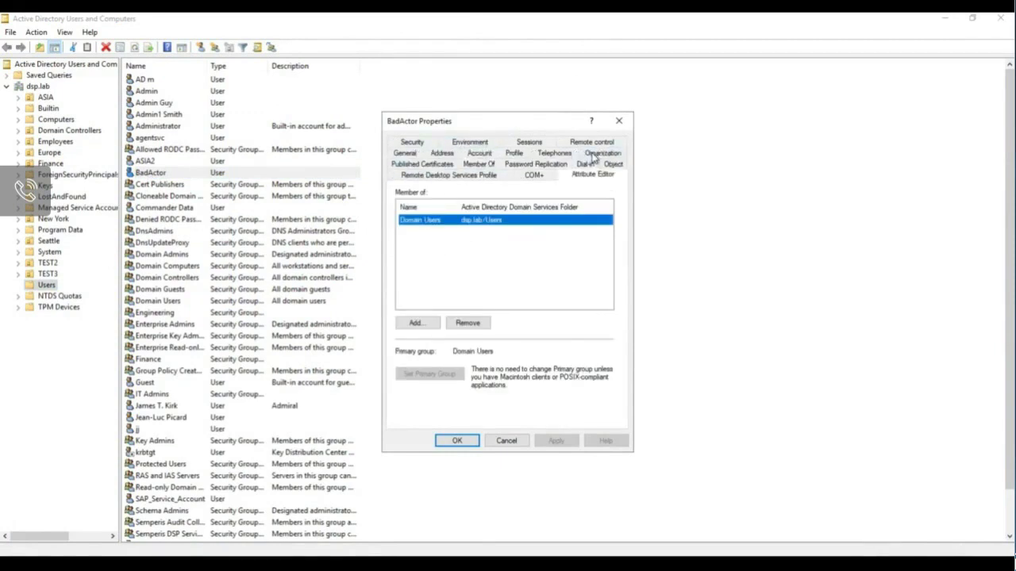
{"action": "left_click", "coordinate": [435, 274]}
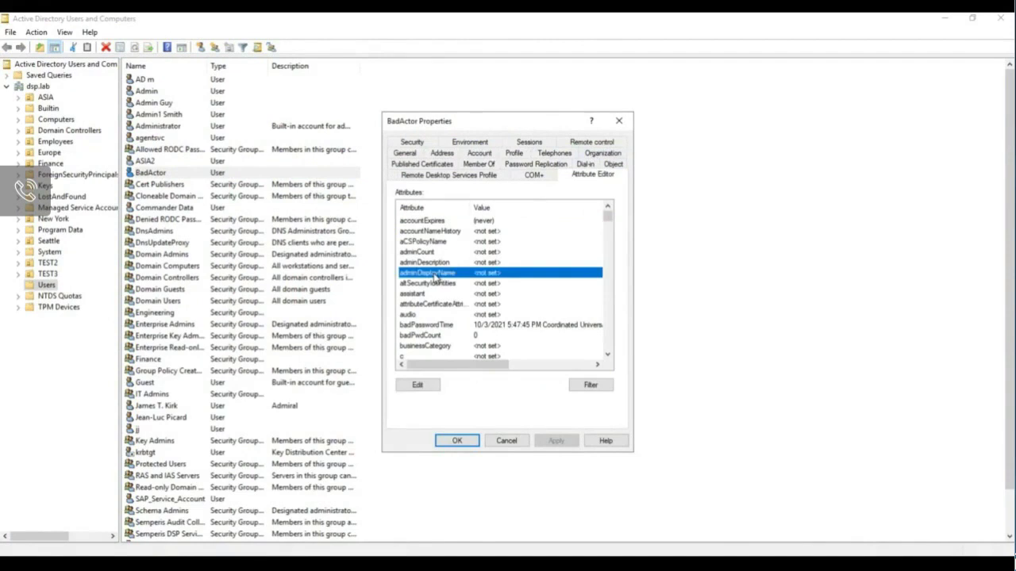
{"action": "type", "text": "sid"}
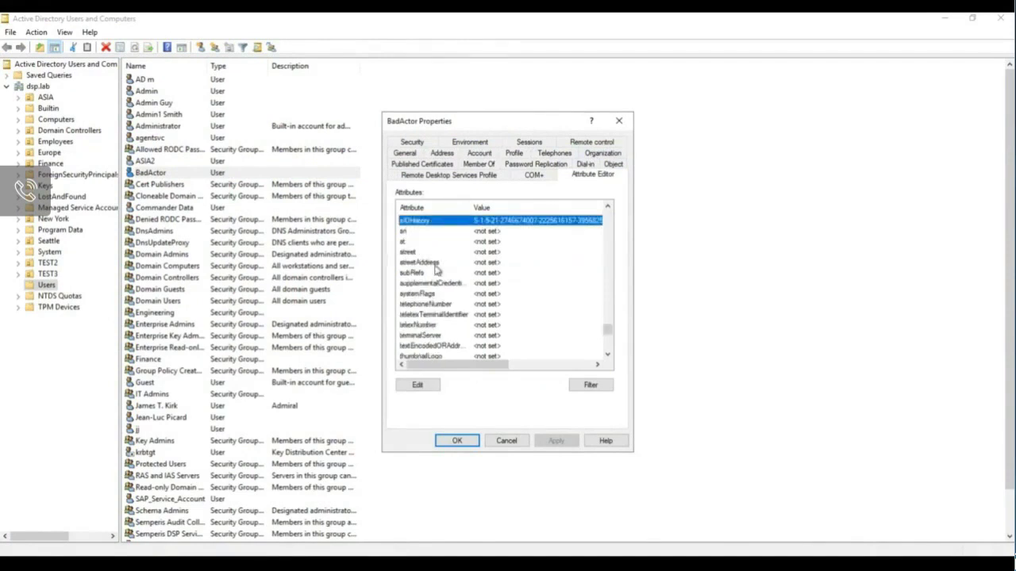
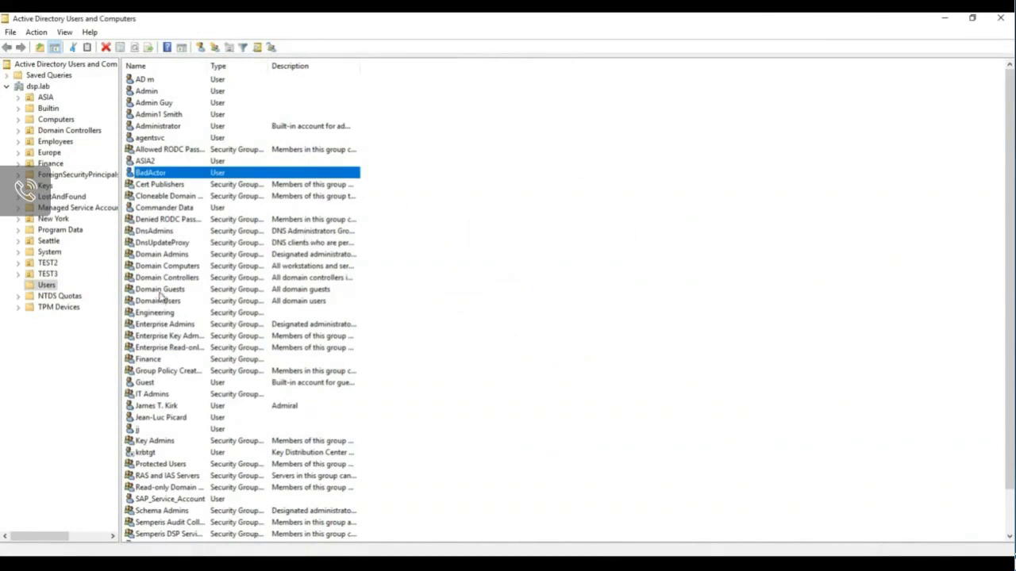
Review the members of the Domain Admins group and close its properties without changes.
{"action": "double_click", "coordinate": [158, 255]}
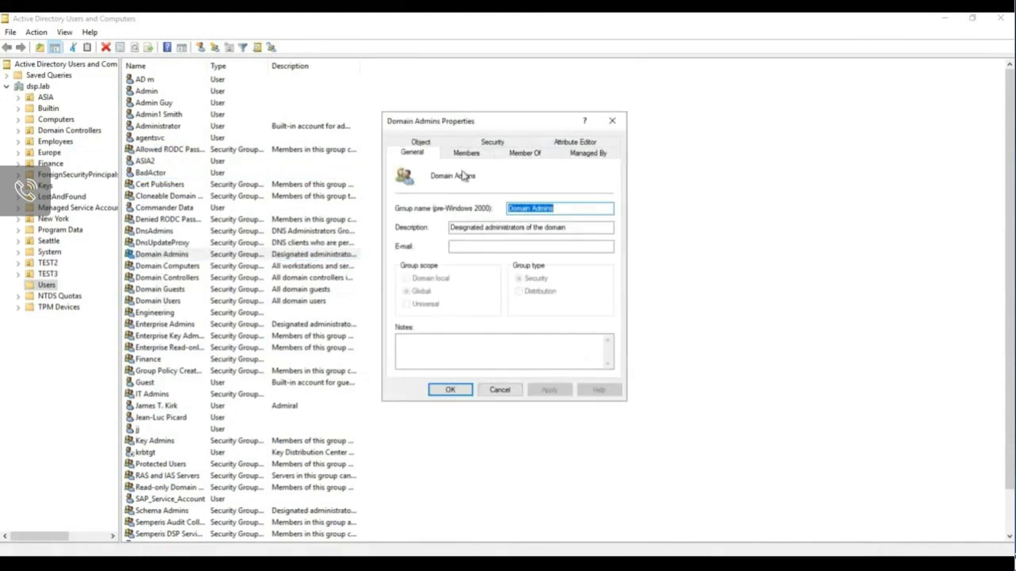
{"action": "left_click", "coordinate": [470, 157]}
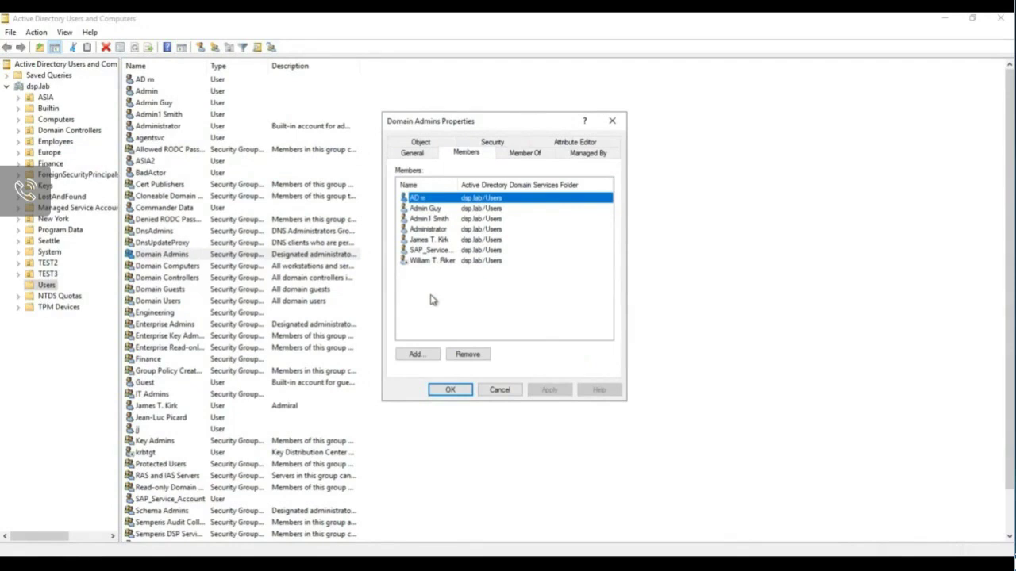
{"action": "left_click", "coordinate": [499, 390]}
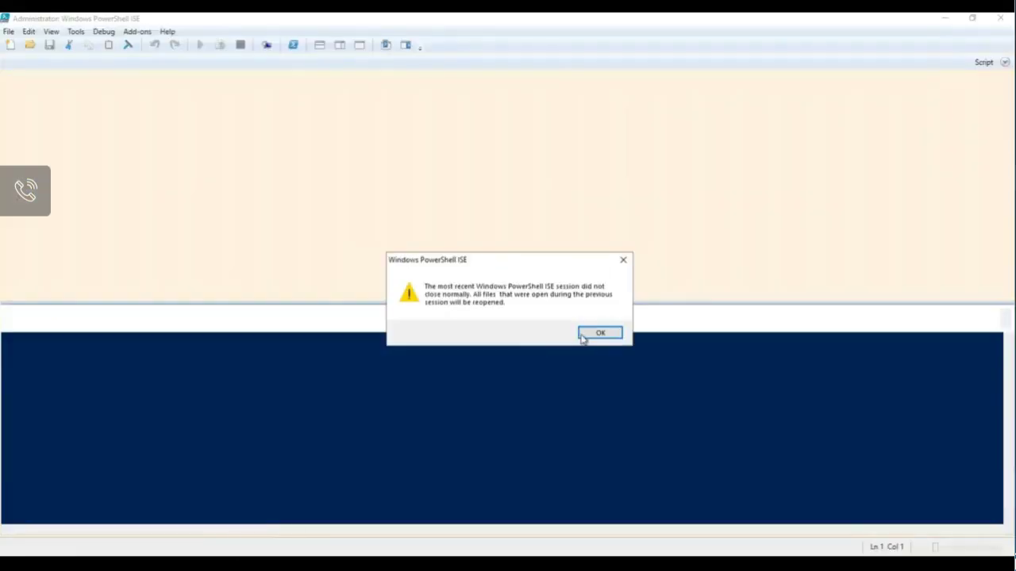
Reopen DSPDomainChangesNEW2.ps1 from the previous PowerShell ISE session and review the commented list of domain changes.
{"action": "left_click", "coordinate": [600, 333]}
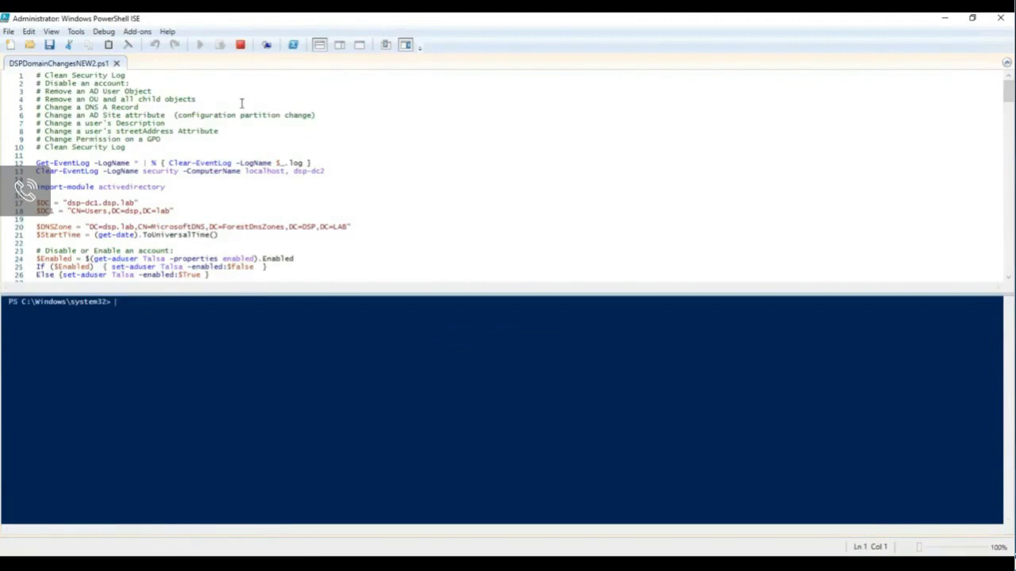
{"action": "left_click_drag", "start_coordinate": [53, 85], "coordinate": [131, 83]}
{"action": "left_click_drag", "start_coordinate": [69, 94], "coordinate": [146, 90]}
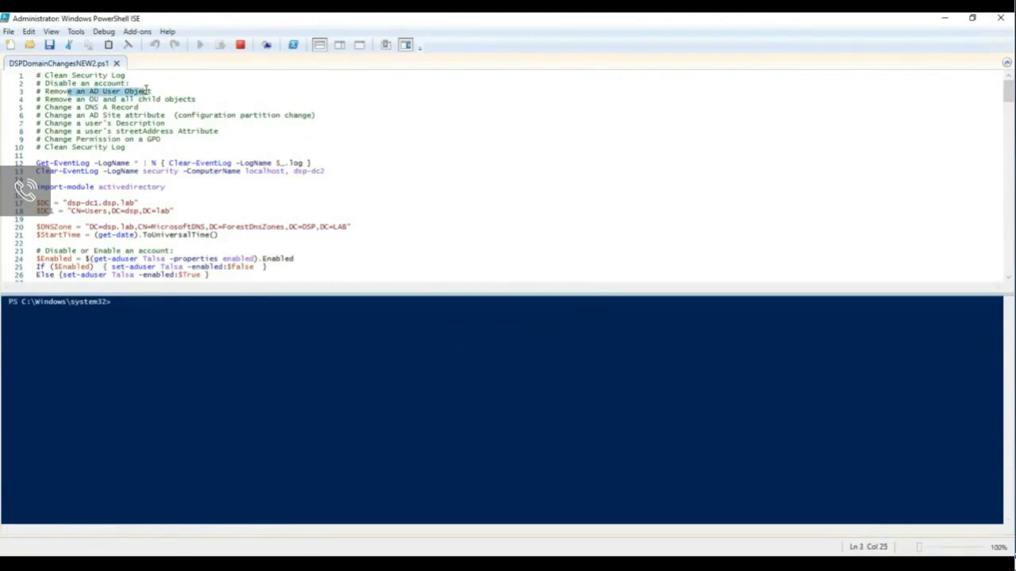
{"action": "left_click_drag", "start_coordinate": [49, 98], "coordinate": [201, 96]}
{"action": "left_click", "coordinate": [83, 107]}
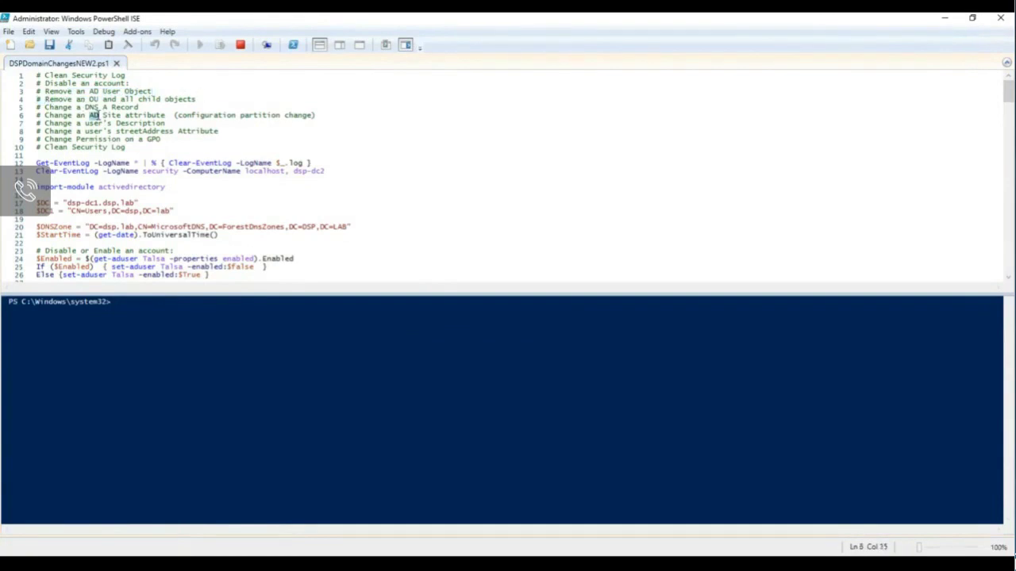
{"action": "left_click", "coordinate": [240, 44]}
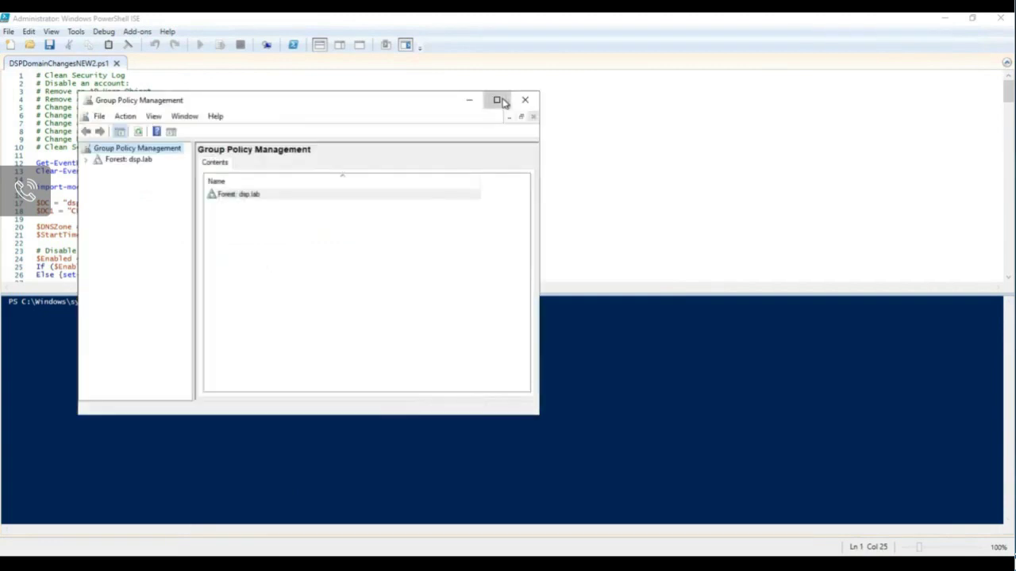
Maximize Group Policy Management, expand the forest down to the dsp.lab domain, and widen the tree to show full policy names.
{"action": "left_click", "coordinate": [498, 100]}
{"action": "left_click", "coordinate": [8, 76]}
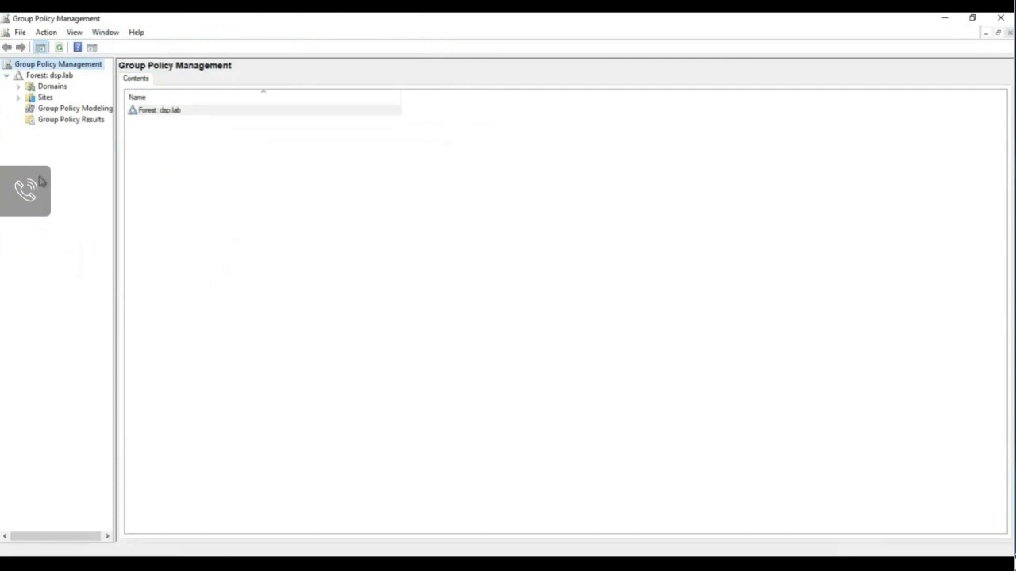
{"action": "left_click", "coordinate": [17, 86]}
{"action": "left_click", "coordinate": [30, 97]}
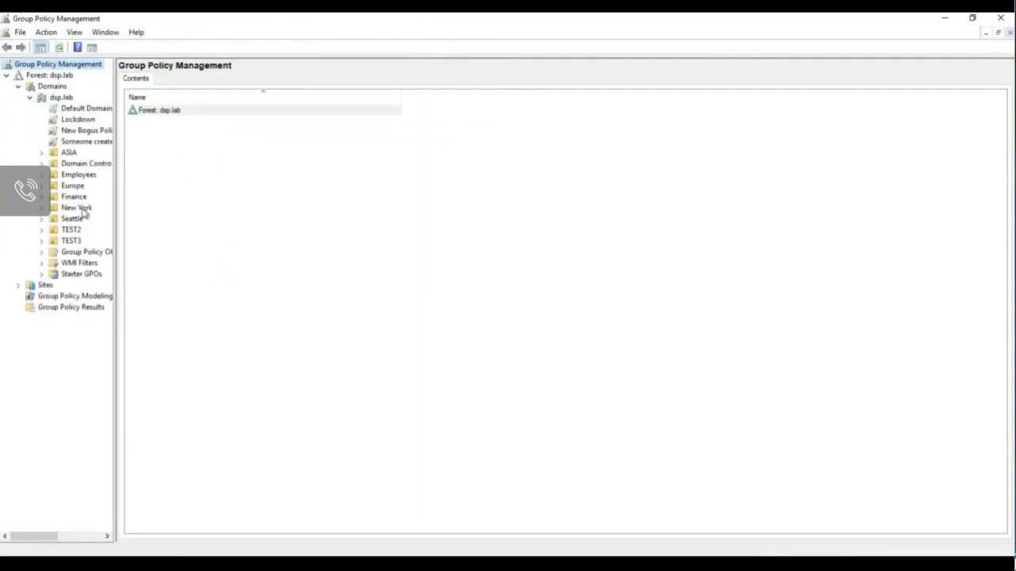
{"action": "left_click_drag", "start_coordinate": [120, 153], "coordinate": [253, 154]}
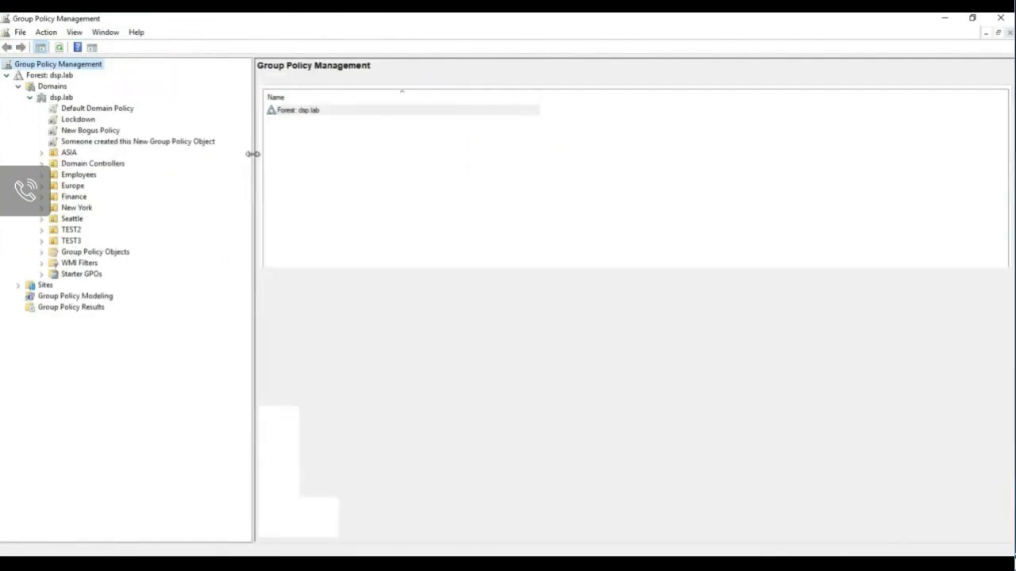
Open the Default Domain Controllers Policy under Domain Controllers in a maximized policy editor.
{"action": "left_click", "coordinate": [42, 164]}
{"action": "left_click", "coordinate": [104, 175]}
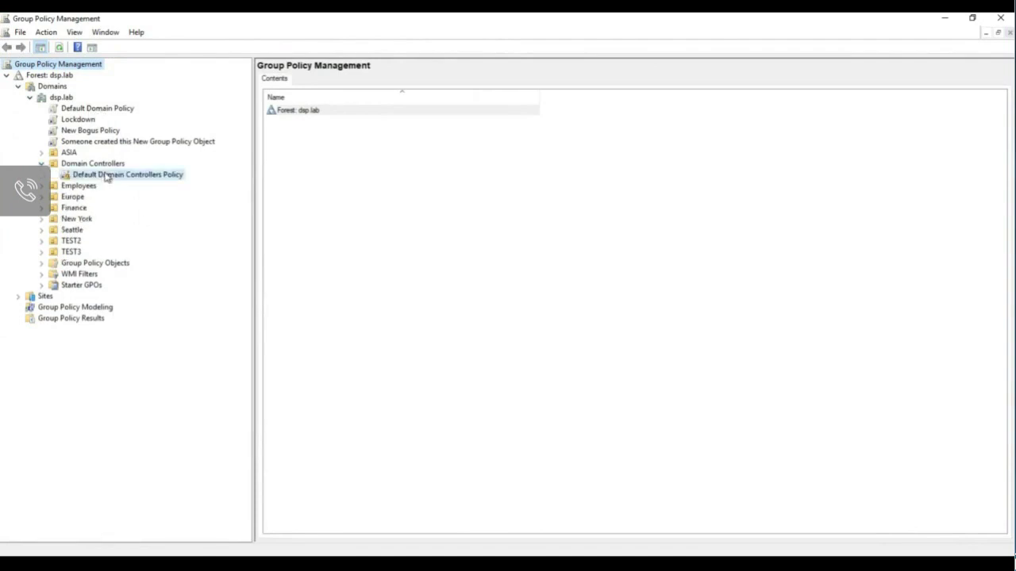
{"action": "left_click", "coordinate": [595, 314]}
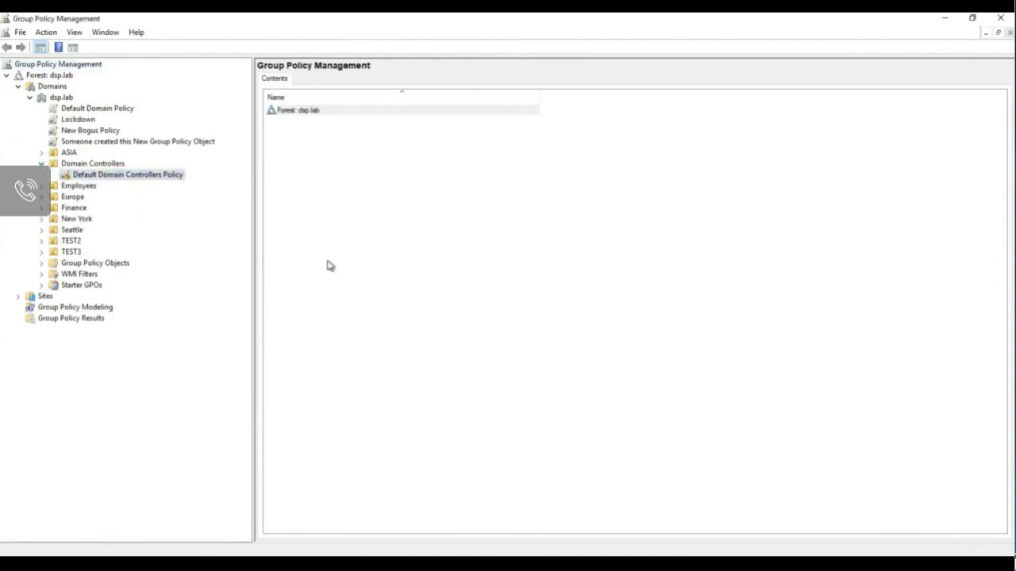
{"action": "left_click", "coordinate": [118, 174]}
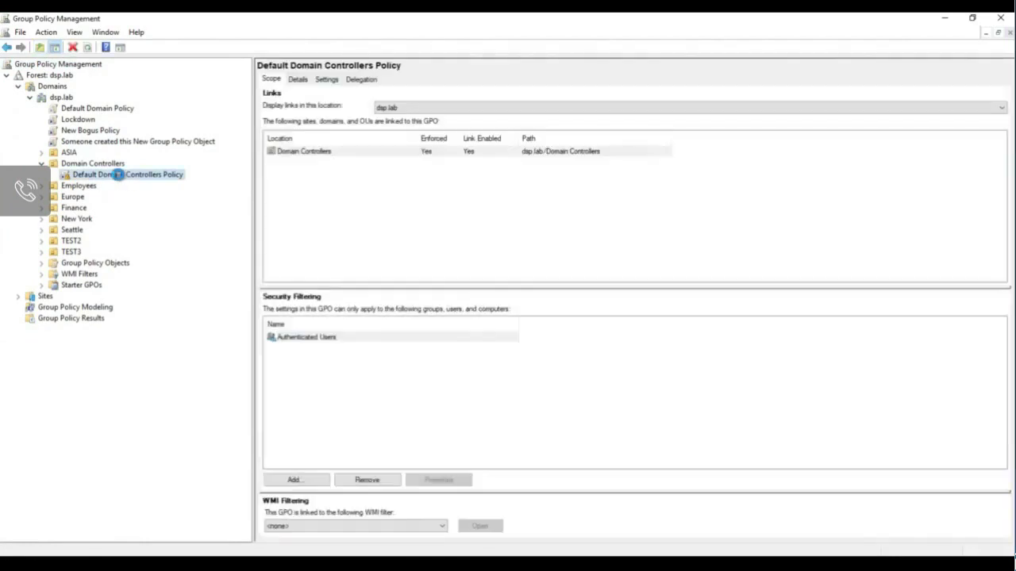
{"action": "right_click", "coordinate": [131, 180]}
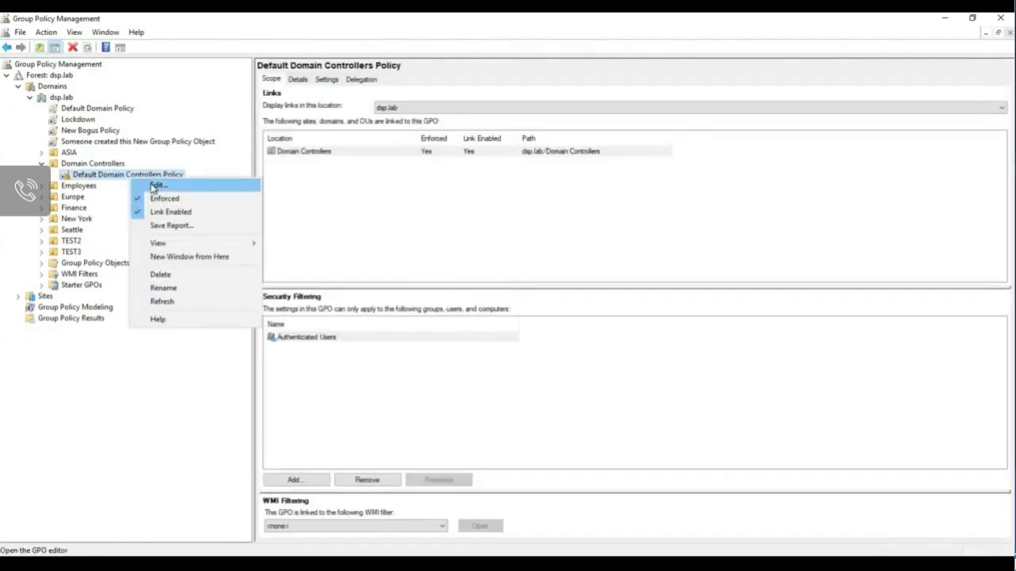
{"action": "left_click", "coordinate": [158, 185]}
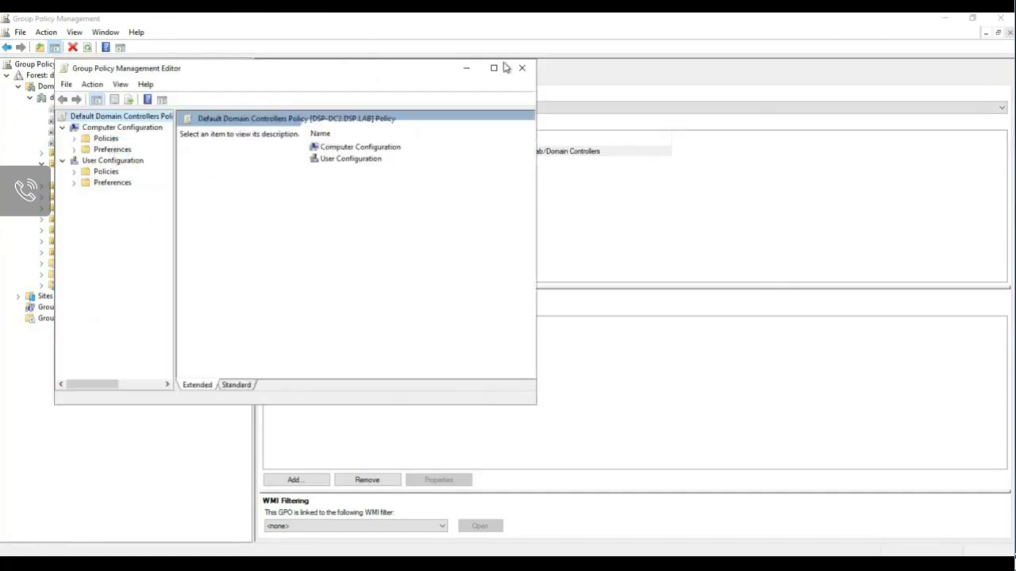
{"action": "left_click", "coordinate": [493, 68]}
Open the Startup script properties under the computer policies' Windows Settings, Scripts (Startup/Shutdown).
{"action": "left_click", "coordinate": [50, 86]}
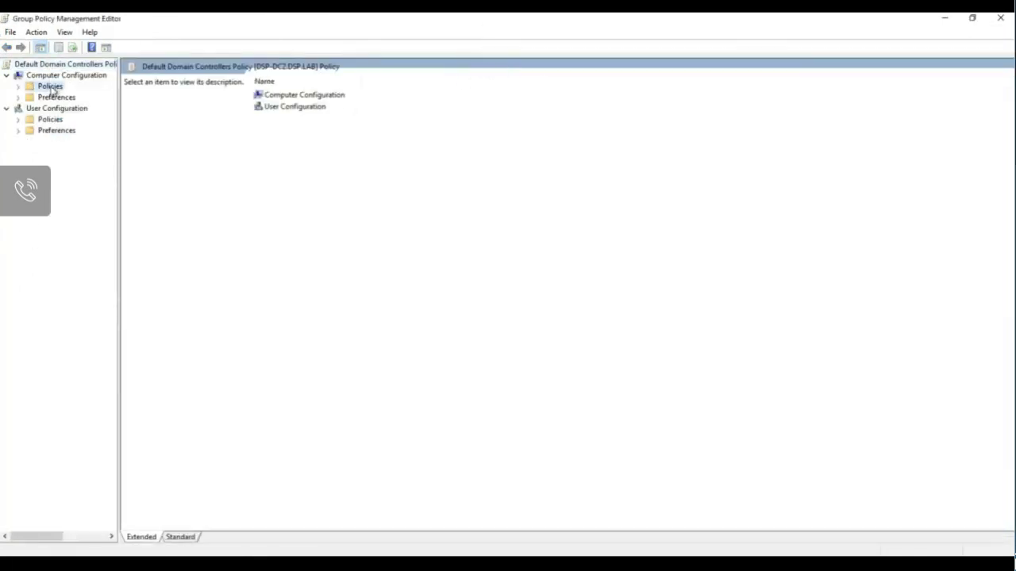
{"action": "left_click", "coordinate": [78, 109]}
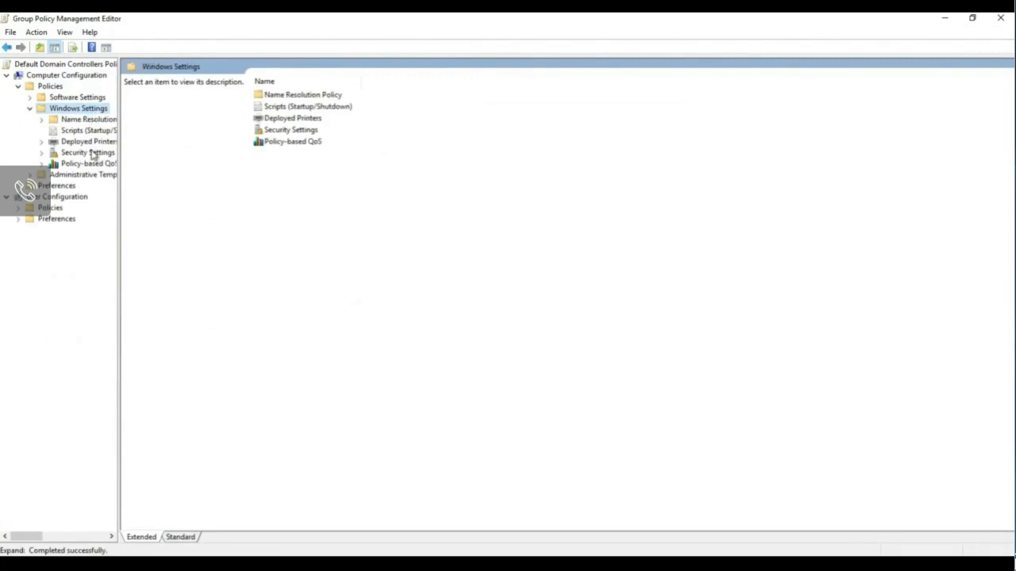
{"action": "left_click", "coordinate": [92, 153]}
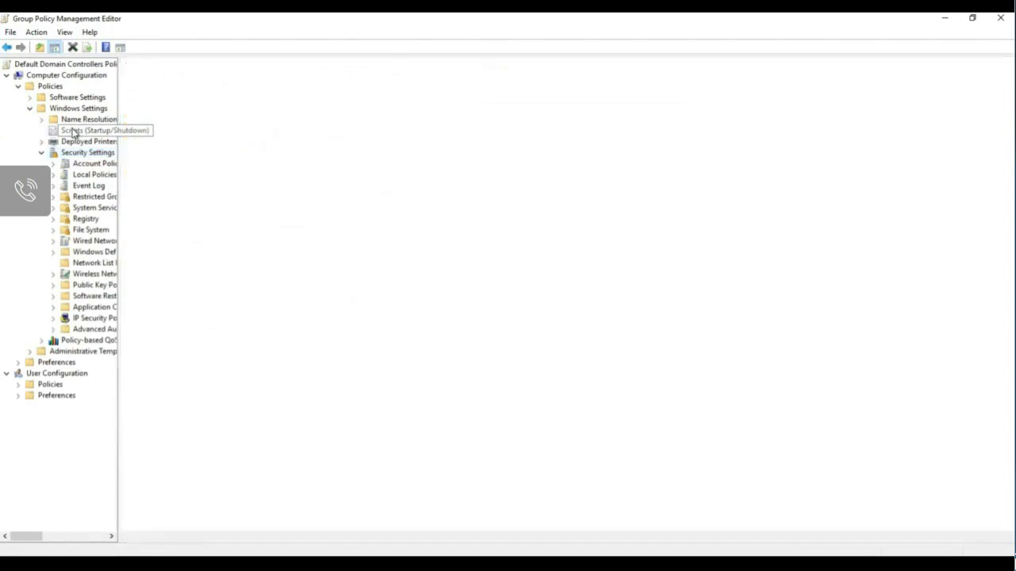
{"action": "left_click", "coordinate": [72, 131]}
{"action": "left_click", "coordinate": [283, 100]}
{"action": "double_click", "coordinate": [282, 98]}
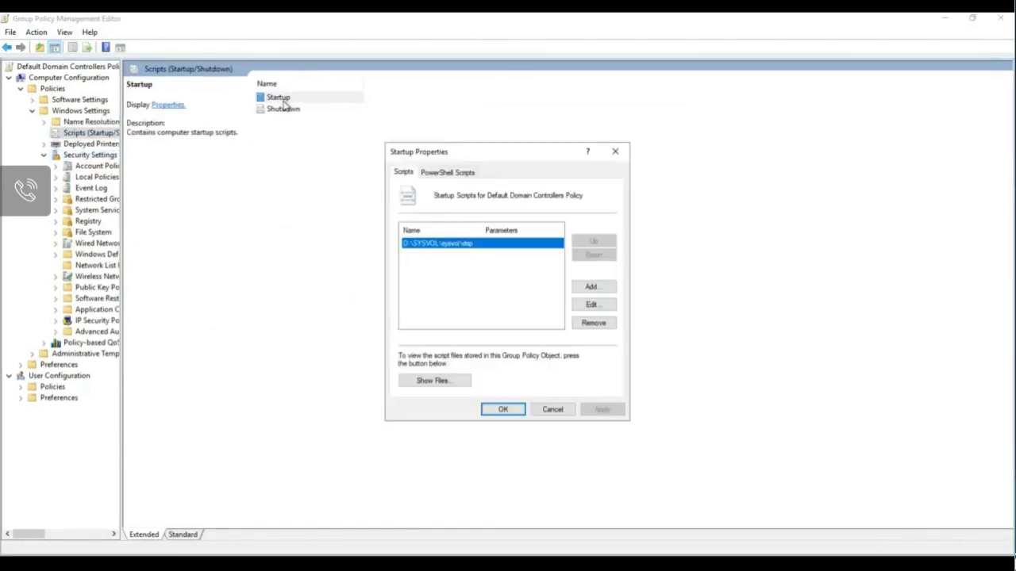
Edit the existing startup script entry and browse for its script file in the sysvol folder under D:\SYSVOL.
{"action": "left_click", "coordinate": [595, 306]}
{"action": "left_click", "coordinate": [626, 246]}
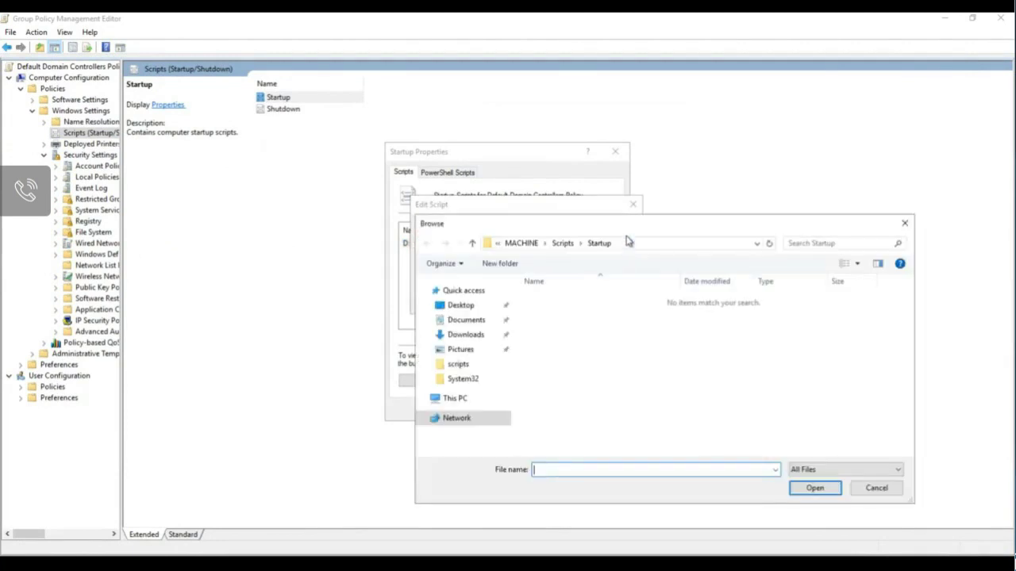
{"action": "left_click", "coordinate": [455, 399]}
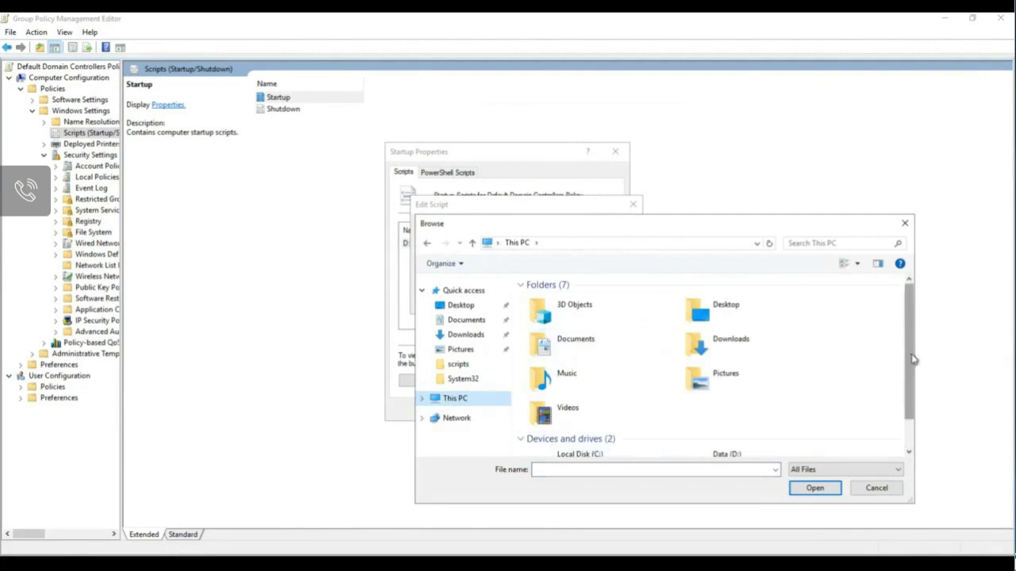
{"action": "scroll", "coordinate": [912, 360], "scroll_direction": "down", "scroll_amount": 1}
{"action": "double_click", "coordinate": [723, 450]}
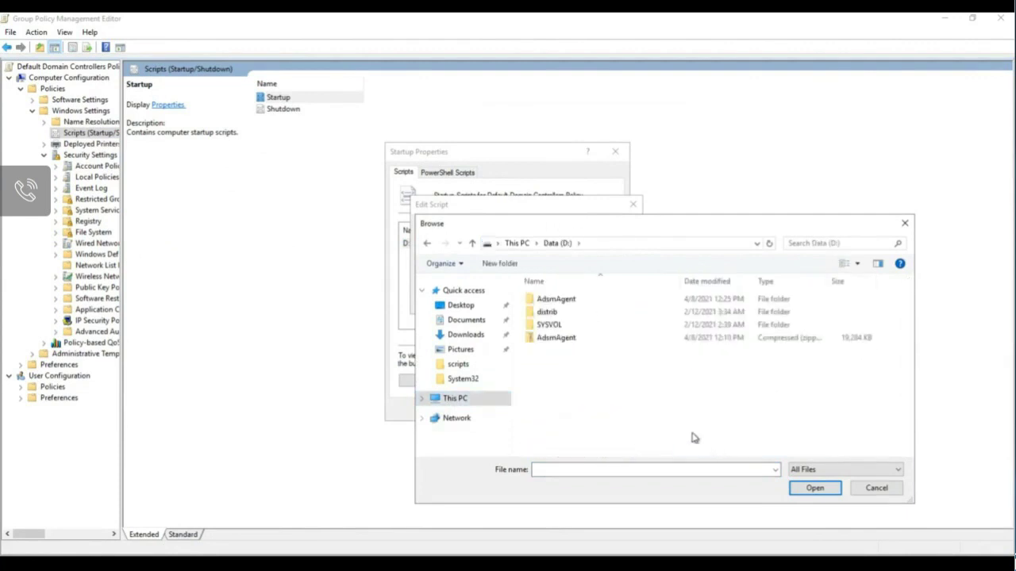
{"action": "double_click", "coordinate": [548, 325]}
{"action": "left_click", "coordinate": [546, 340]}
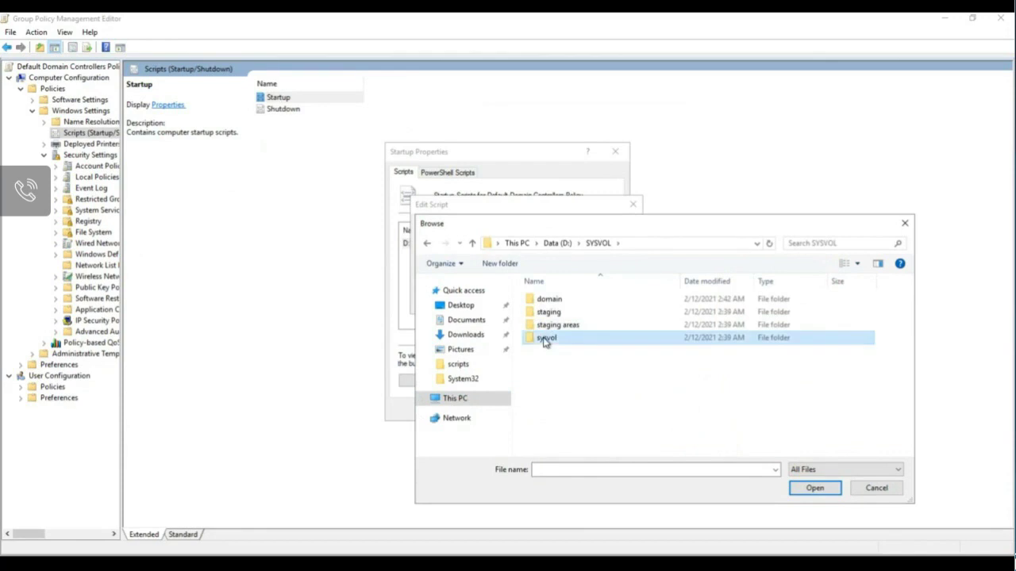
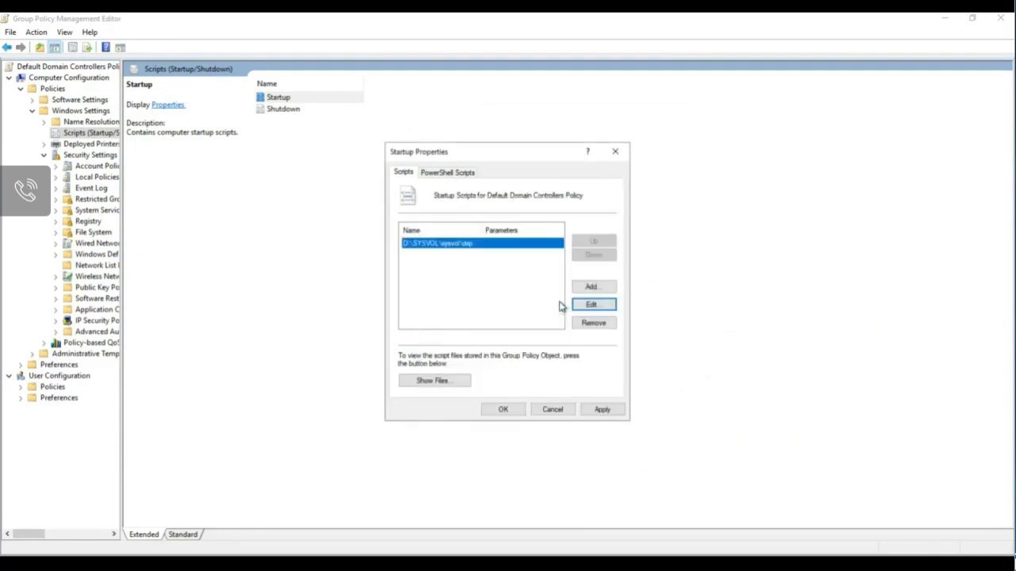
Apply the startup script change, close its properties, and minimize the policy editor and Group Policy Management windows.
{"action": "left_click", "coordinate": [608, 412]}
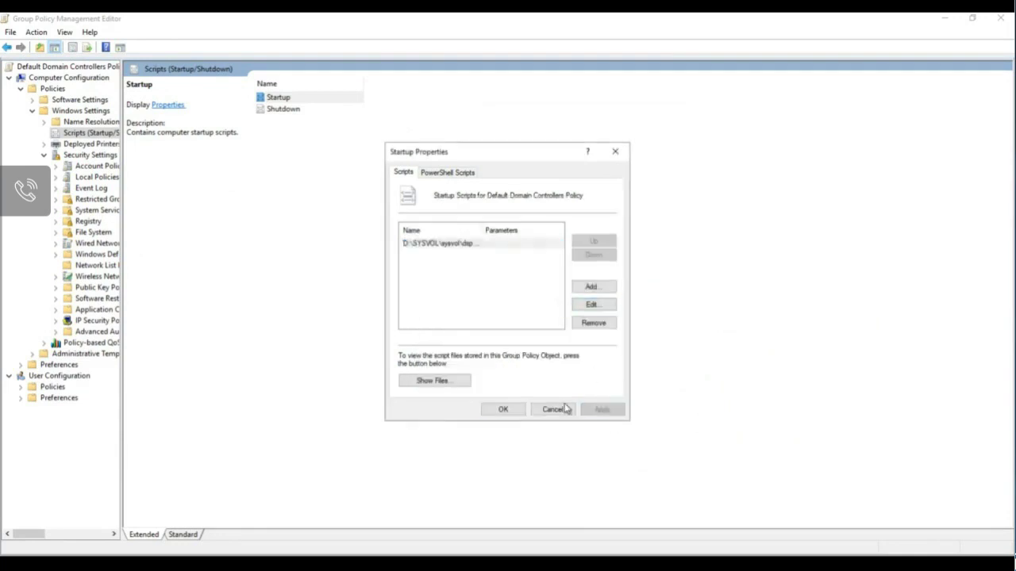
{"action": "left_click", "coordinate": [504, 410]}
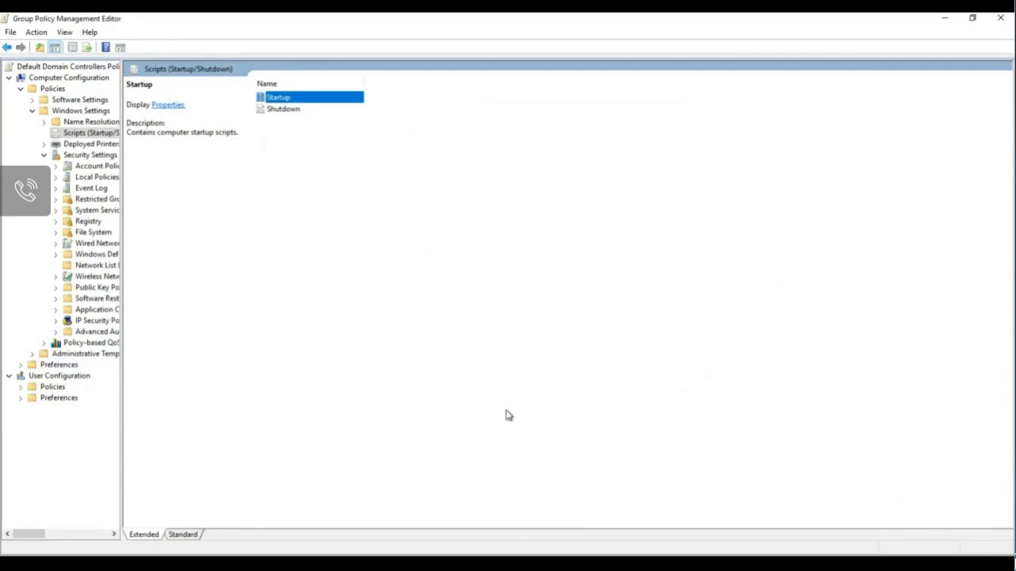
{"action": "left_click", "coordinate": [944, 22]}
{"action": "left_click", "coordinate": [944, 20]}
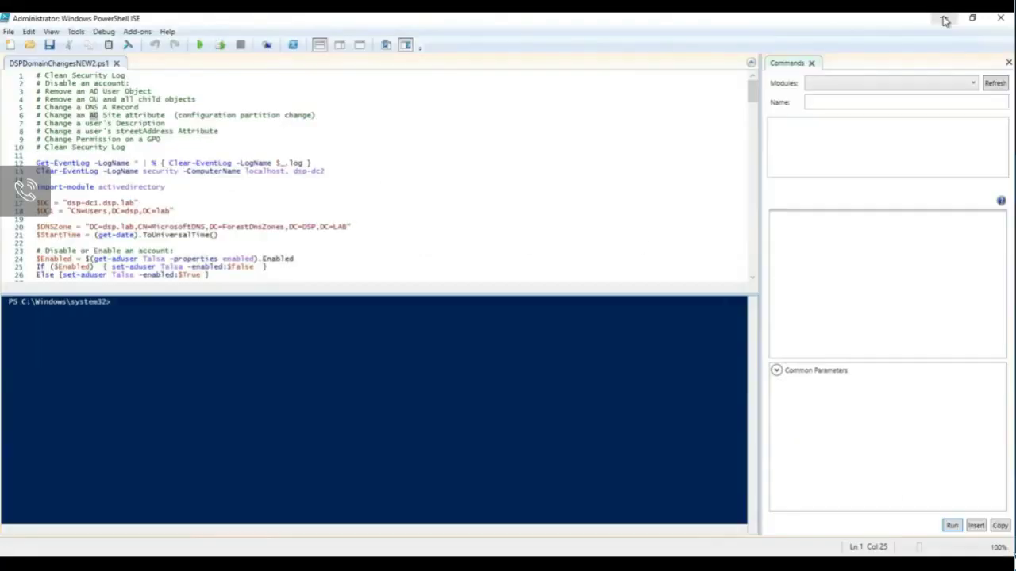
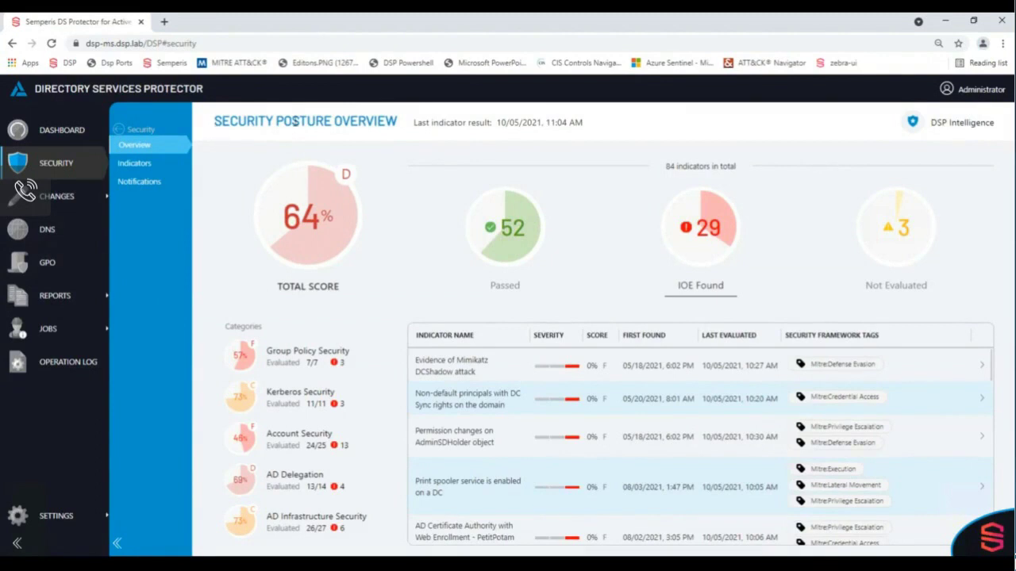
In Directory Services Protector, highlight the Security Posture Overview title and each category from Group Policy Security through AD Infrastructure Security.
{"action": "left_click_drag", "start_coordinate": [214, 120], "coordinate": [403, 123]}
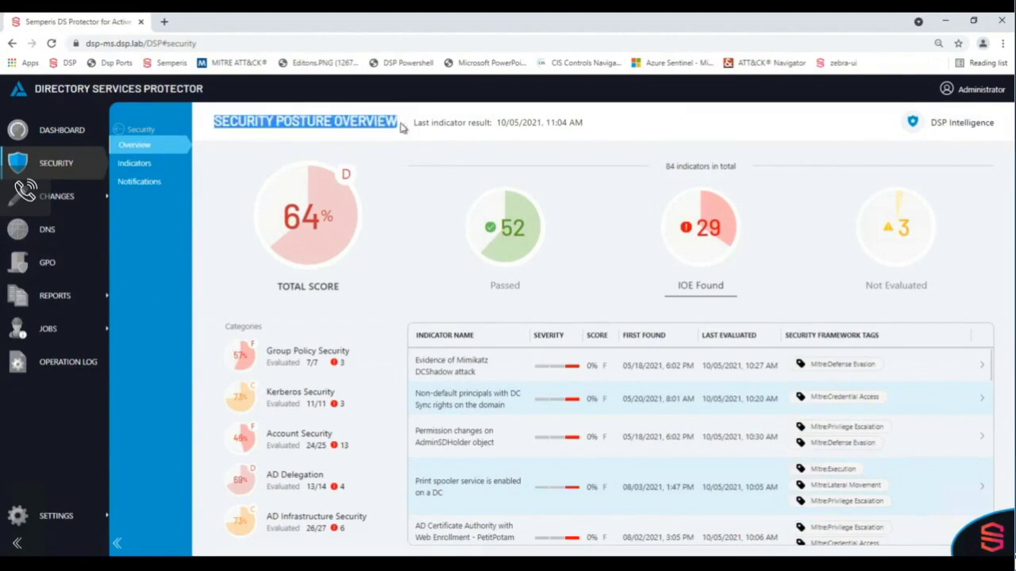
{"action": "left_click", "coordinate": [237, 200]}
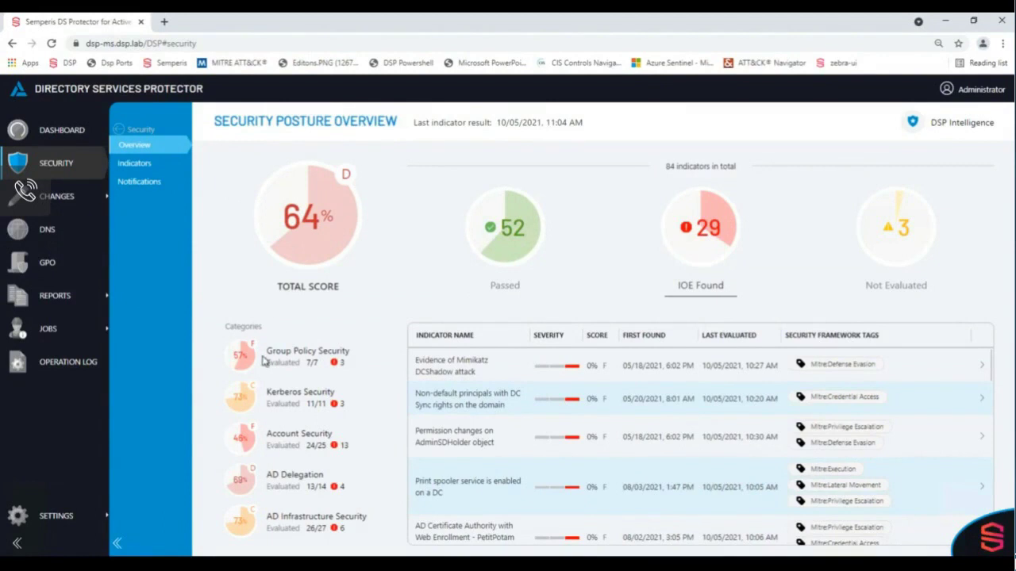
{"action": "left_click_drag", "start_coordinate": [267, 351], "coordinate": [355, 351]}
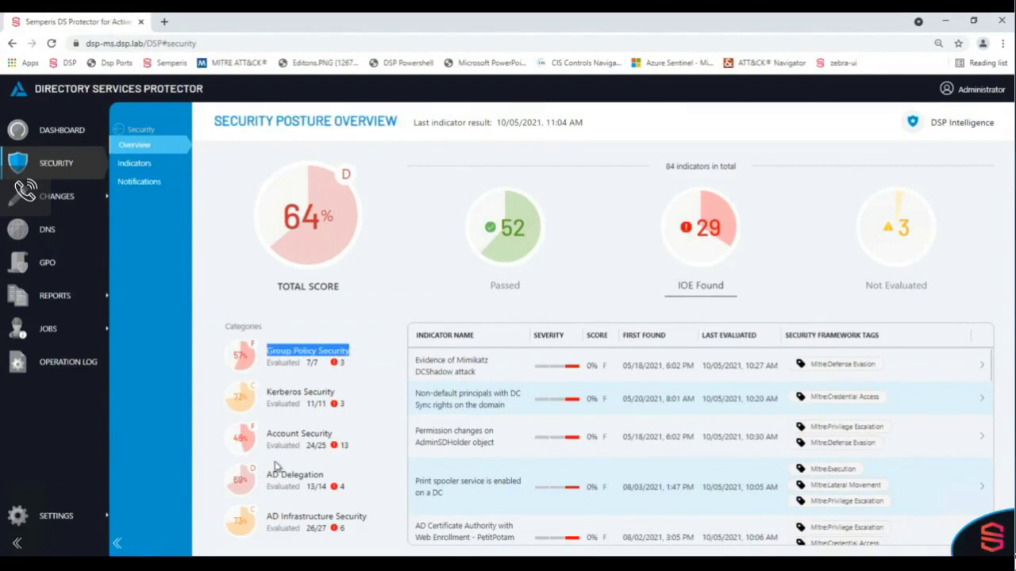
{"action": "left_click_drag", "start_coordinate": [272, 393], "coordinate": [332, 392]}
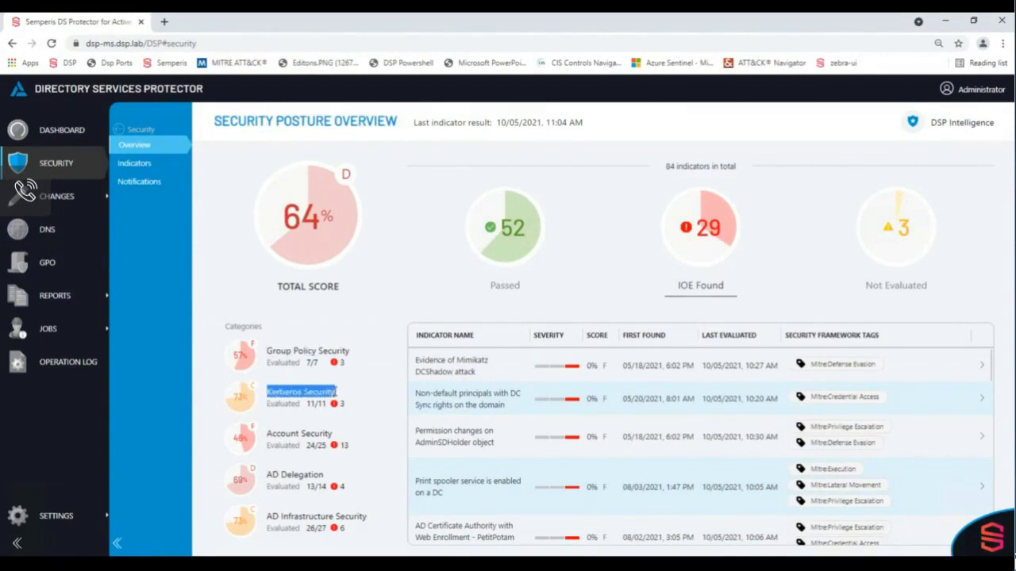
{"action": "left_click_drag", "start_coordinate": [268, 433], "coordinate": [331, 433]}
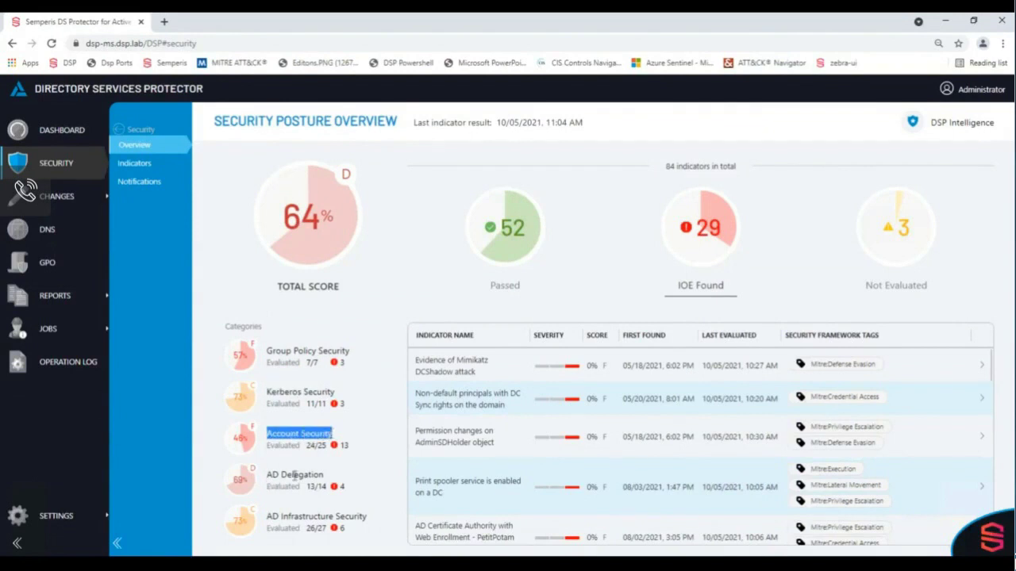
{"action": "left_click_drag", "start_coordinate": [268, 474], "coordinate": [322, 475]}
{"action": "left_click_drag", "start_coordinate": [268, 516], "coordinate": [369, 518]}
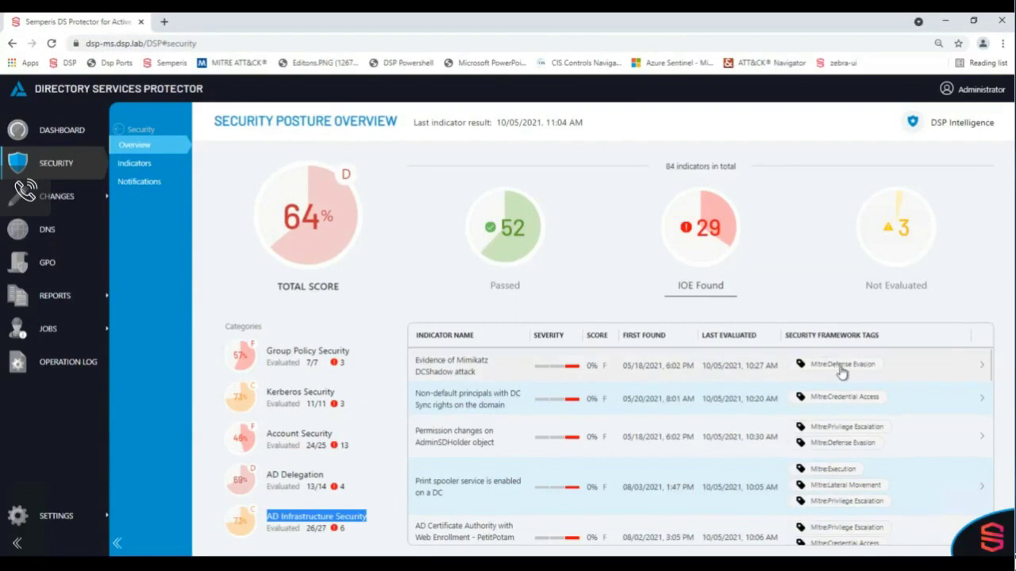
Examine the "Evidence of Mimikatz DCShadow attack" indicator's description, remediation actions, run history and the latest run's sample data.
{"action": "left_click", "coordinate": [446, 370]}
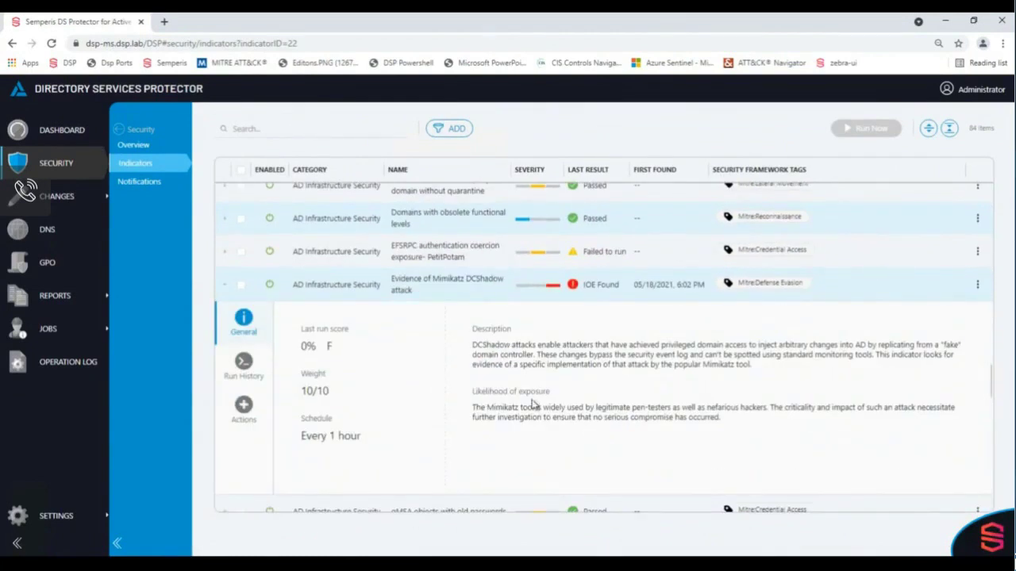
{"action": "left_click", "coordinate": [242, 411]}
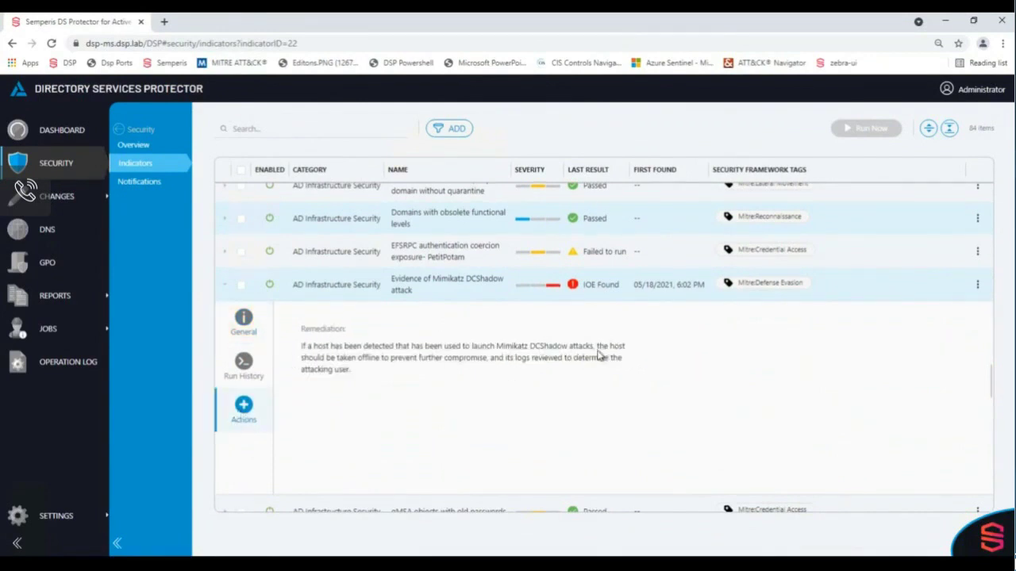
{"action": "left_click", "coordinate": [243, 364]}
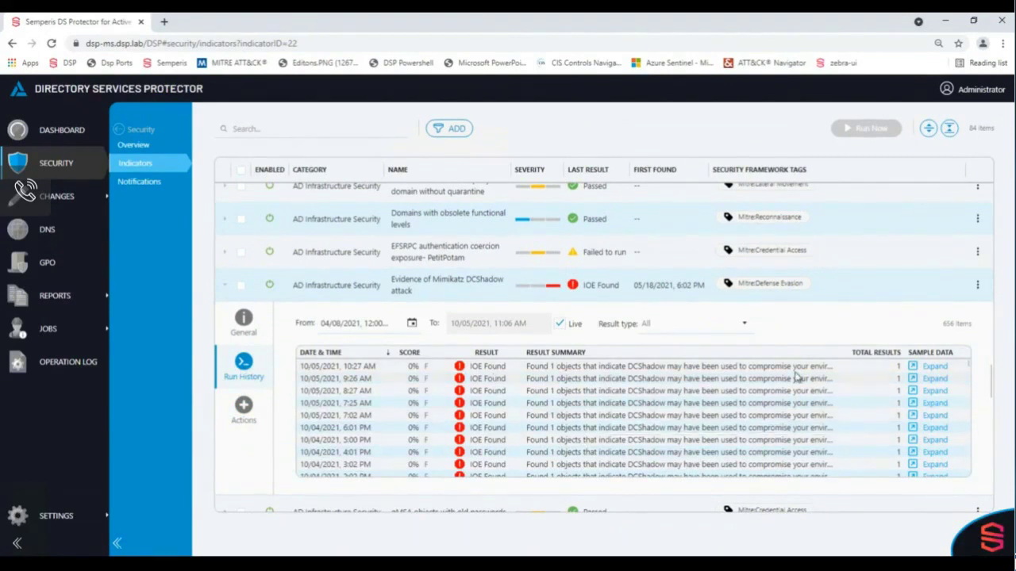
{"action": "left_click", "coordinate": [935, 366]}
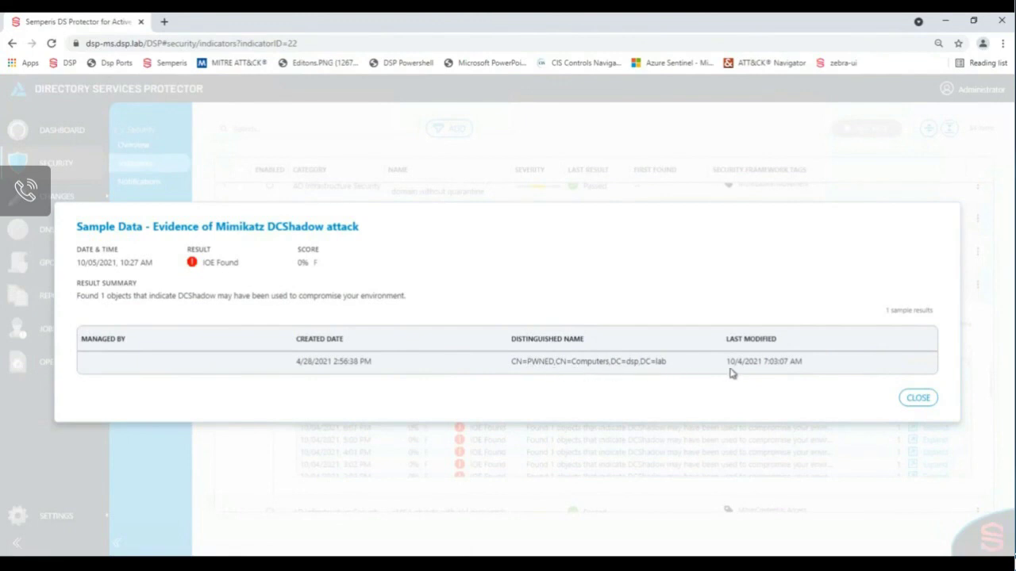
{"action": "left_click", "coordinate": [916, 399]}
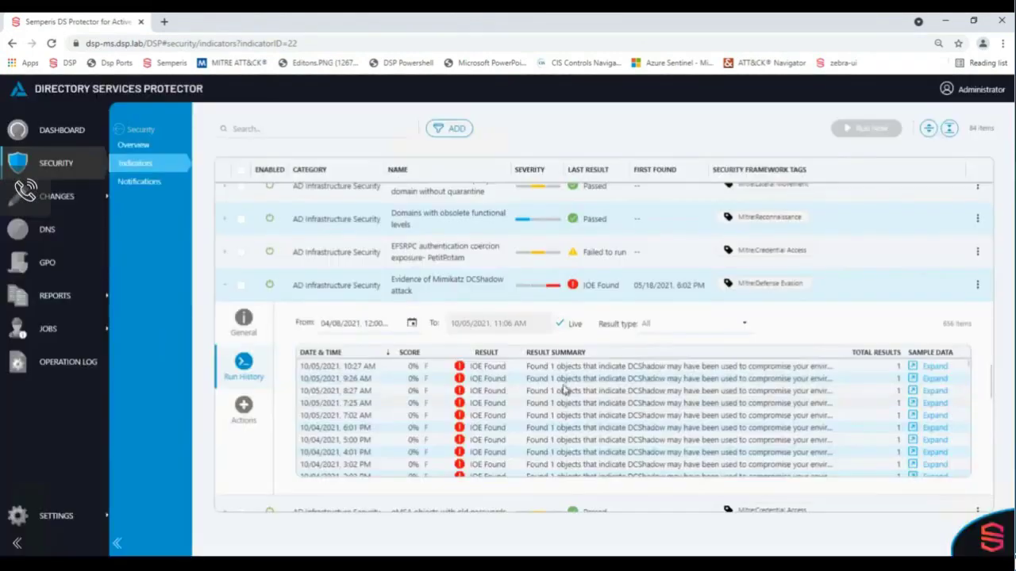
In the list of all directory changes, mark the BadActor sIDHistory change, the userAccountControl change, and the user and IT Admins deletions.
{"action": "left_click", "coordinate": [54, 198]}
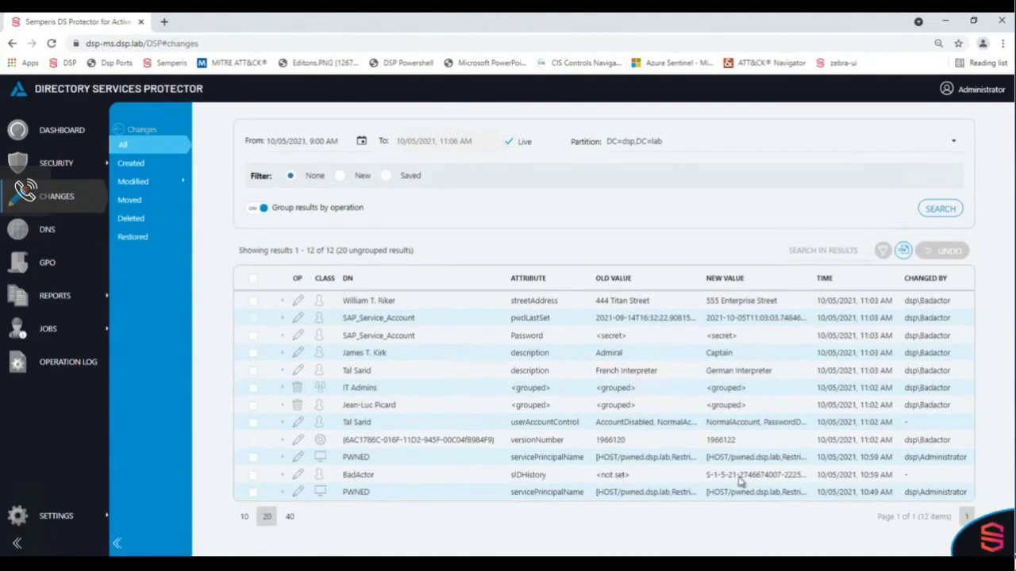
{"action": "left_click", "coordinate": [253, 475]}
{"action": "left_click", "coordinate": [958, 252]}
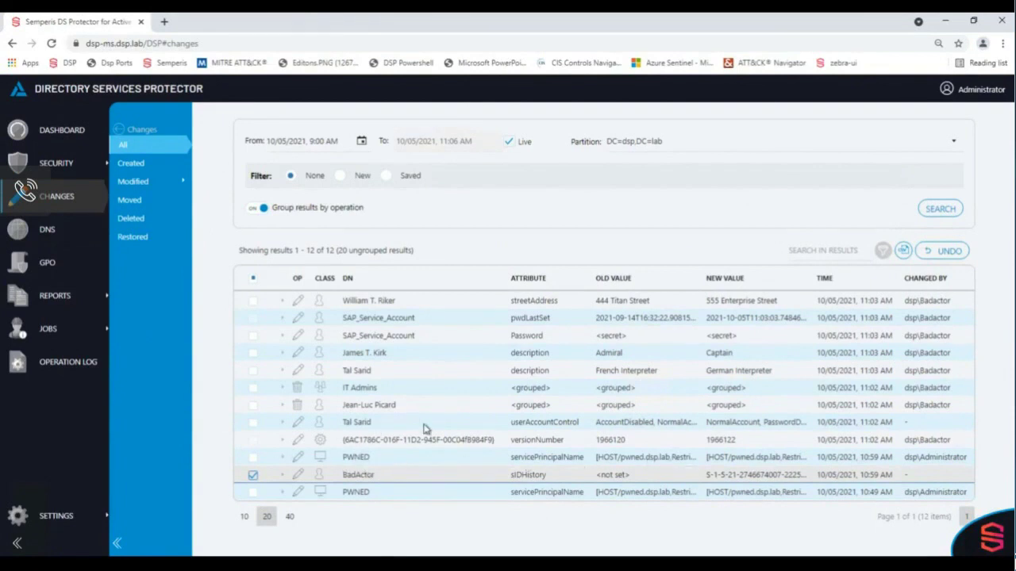
{"action": "left_click", "coordinate": [253, 423]}
{"action": "left_click", "coordinate": [252, 405]}
{"action": "left_click", "coordinate": [253, 388]}
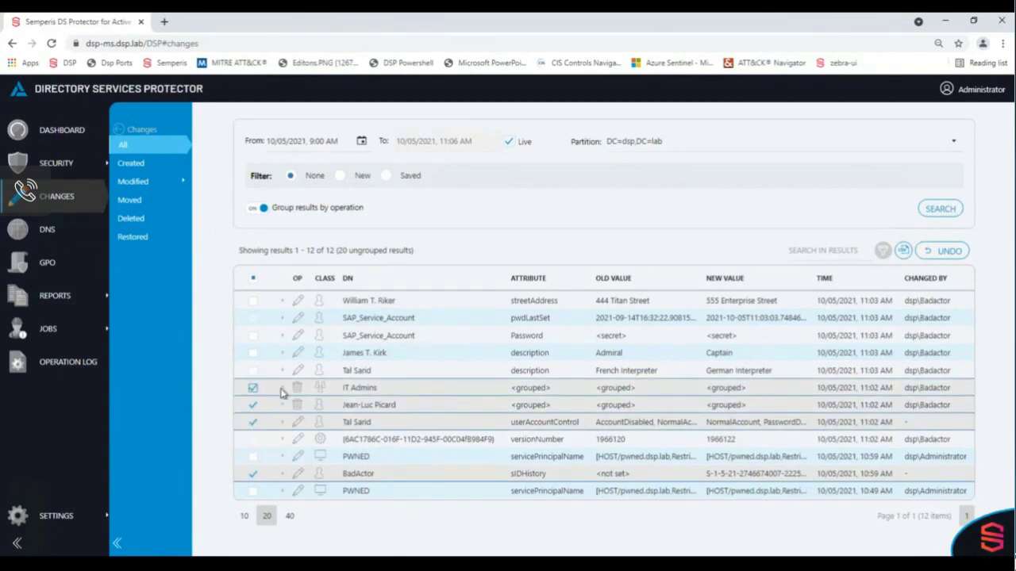
Add both description changes, the SAP_Service_Account Password change and the streetAddress change, and undo all selected changes with child-object restore and forced replication.
{"action": "left_click", "coordinate": [253, 371]}
{"action": "left_click", "coordinate": [253, 353]}
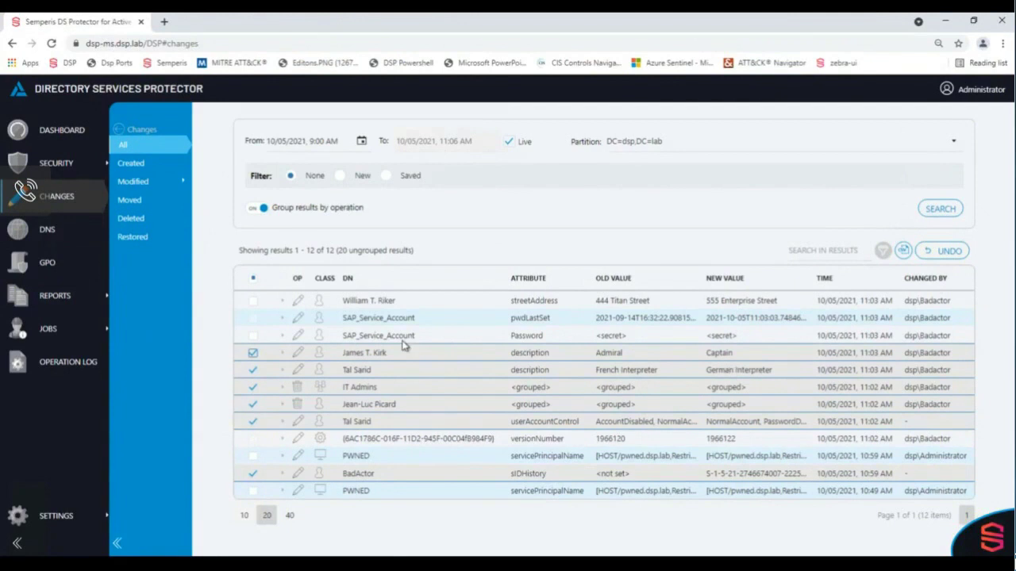
{"action": "left_click", "coordinate": [253, 336]}
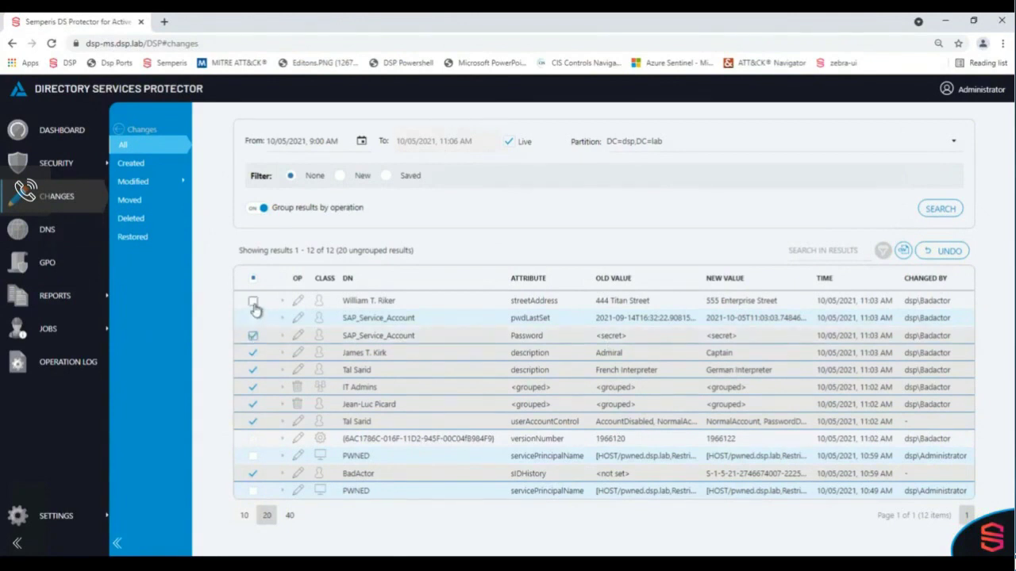
{"action": "left_click", "coordinate": [253, 303]}
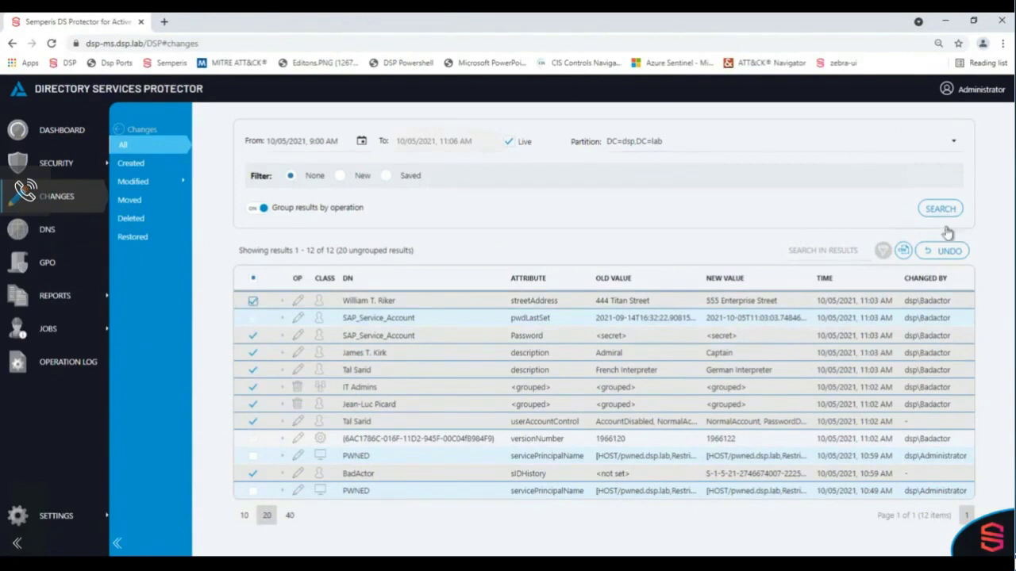
{"action": "left_click", "coordinate": [947, 253]}
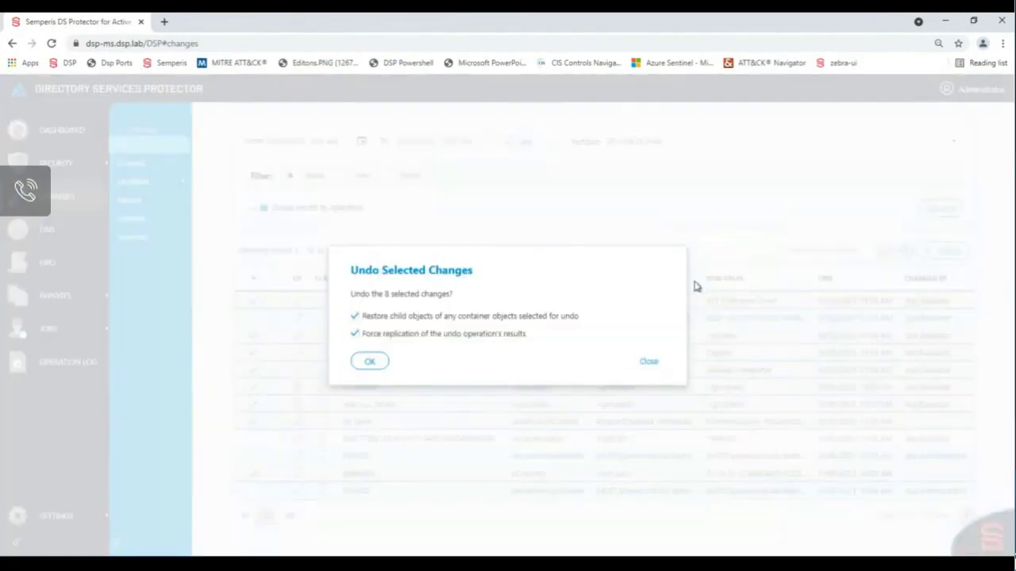
{"action": "left_click", "coordinate": [365, 363]}
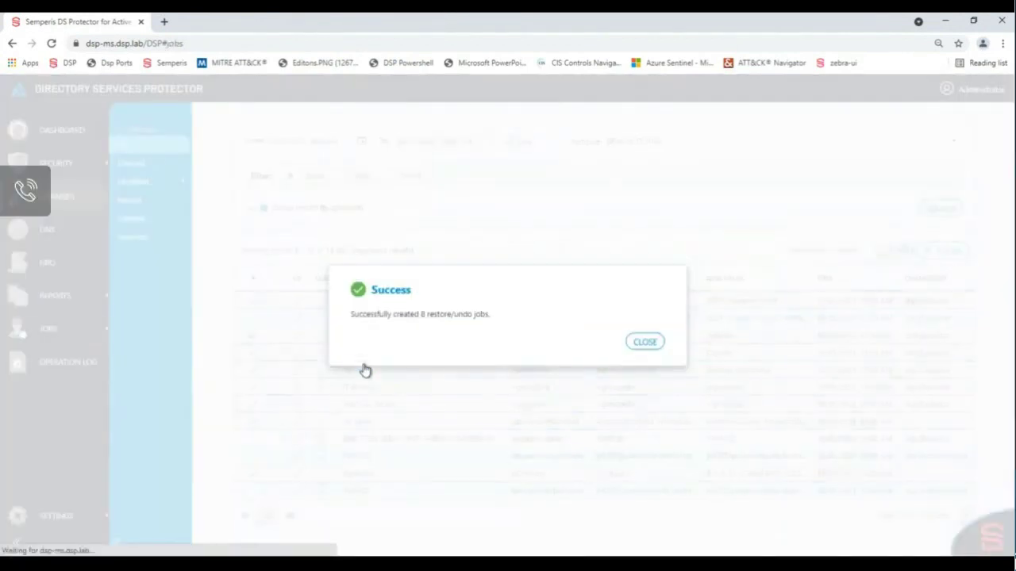
{"action": "left_click", "coordinate": [643, 343]}
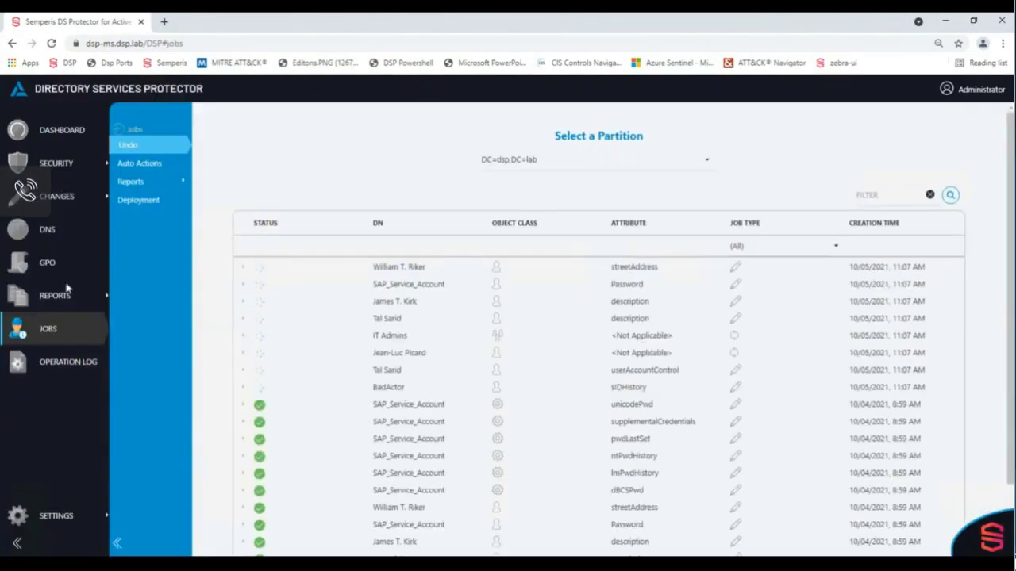
Open the list of all directory changes and examine the criteria and operators for a new filter, choosing the Changed by criterion.
{"action": "left_click", "coordinate": [54, 205]}
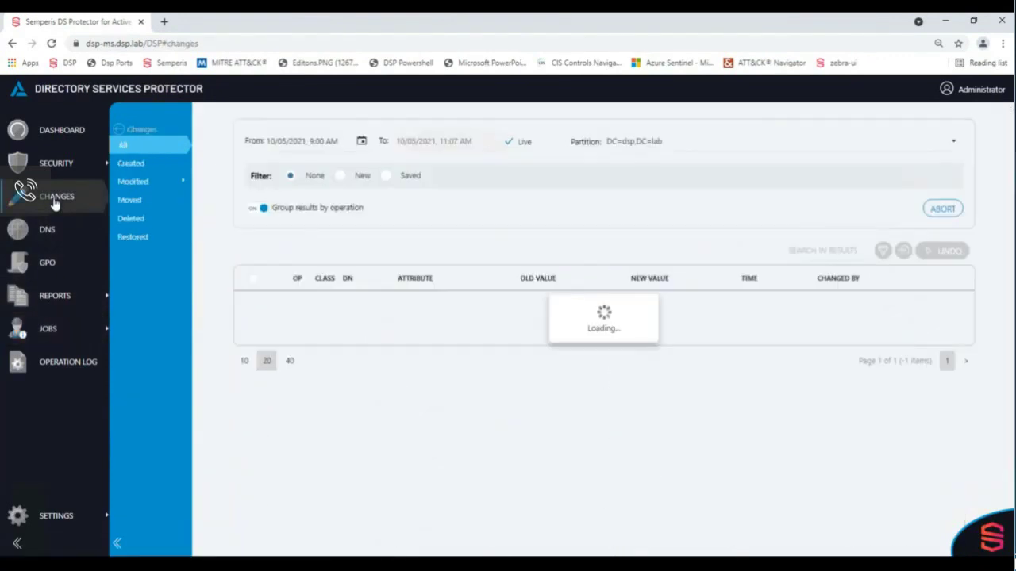
{"action": "left_click", "coordinate": [340, 175]}
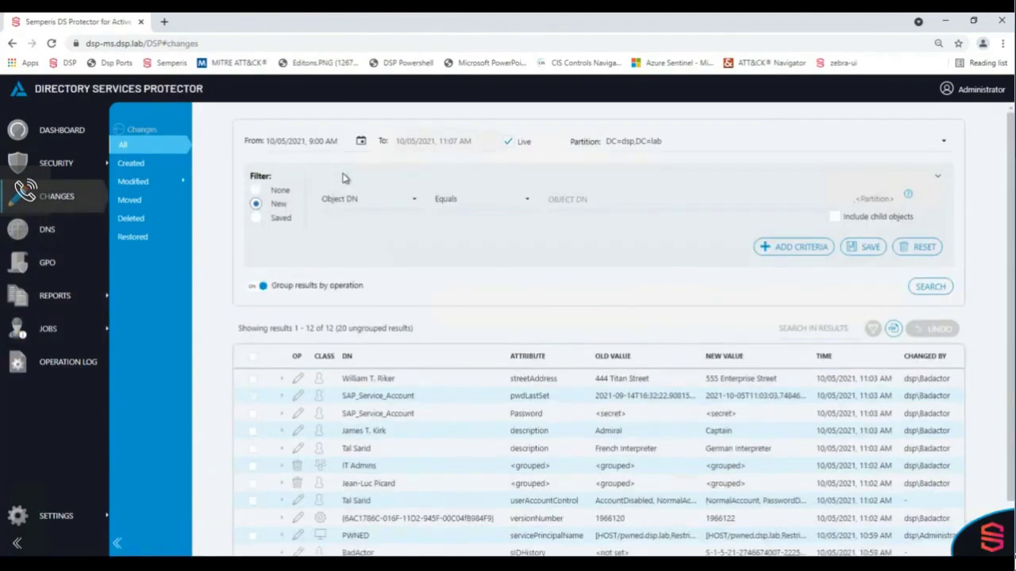
{"action": "left_click", "coordinate": [414, 200]}
{"action": "left_click", "coordinate": [415, 202]}
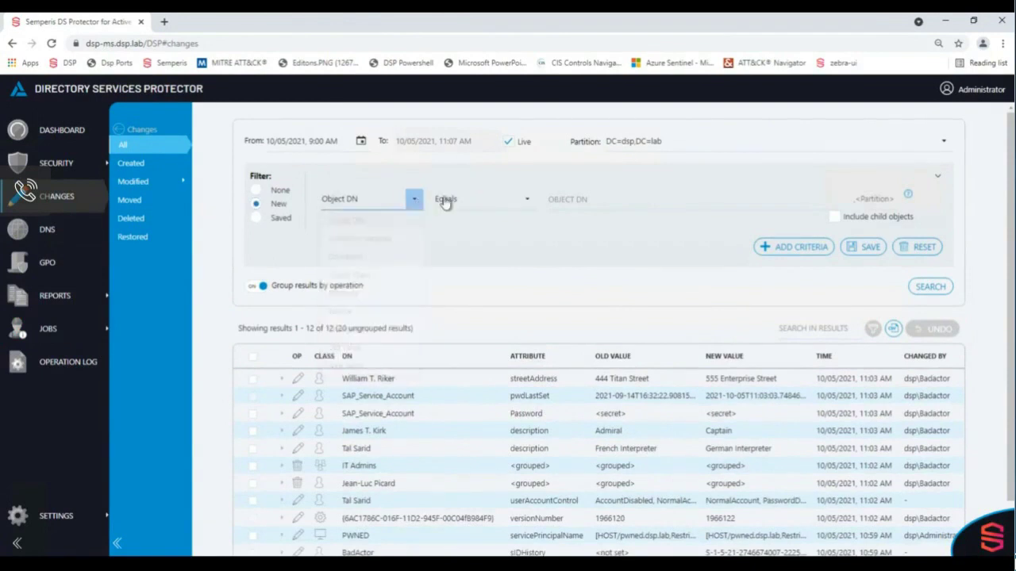
{"action": "left_click", "coordinate": [526, 202]}
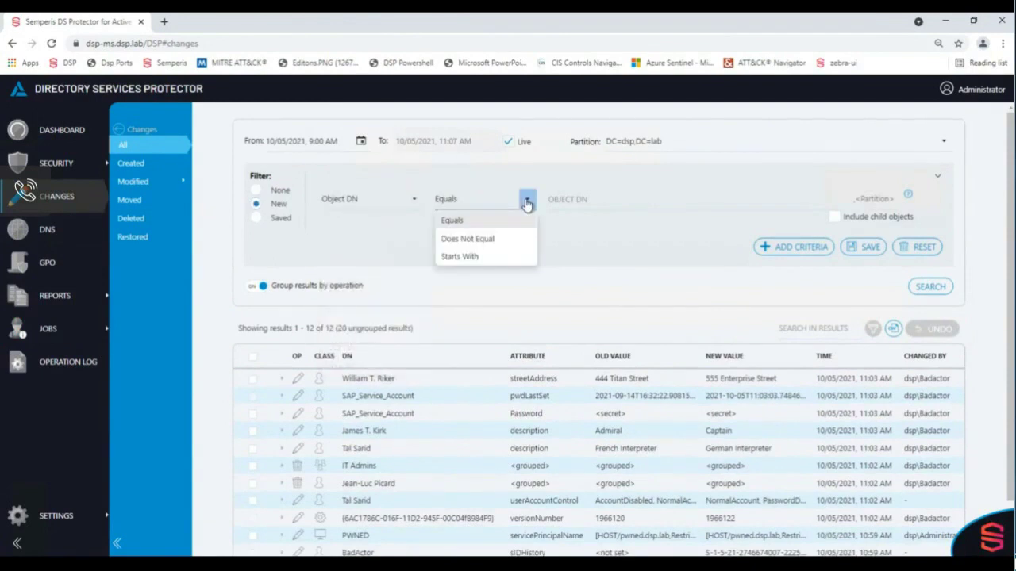
{"action": "left_click", "coordinate": [567, 199]}
{"action": "left_click", "coordinate": [413, 200]}
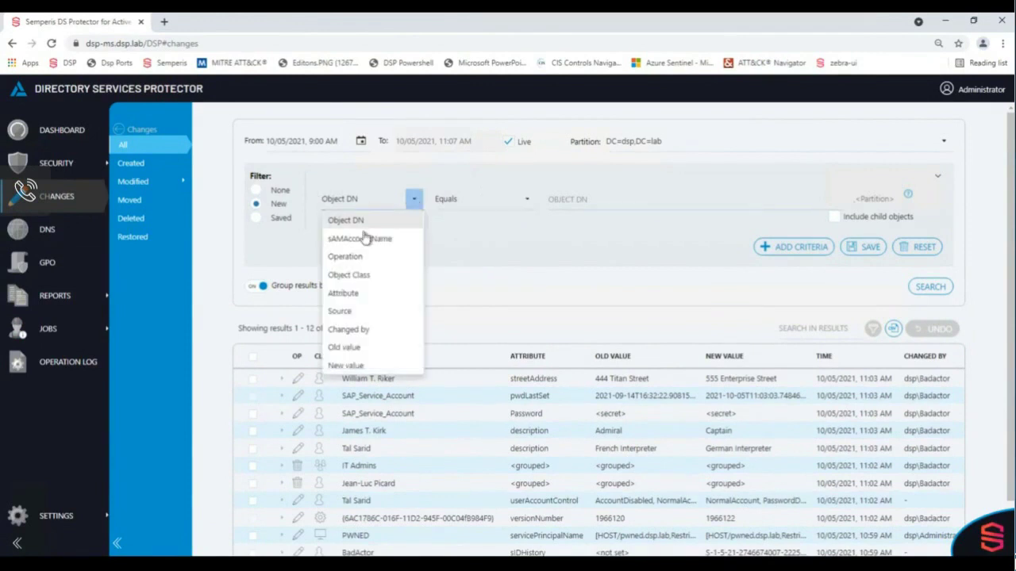
{"action": "left_click", "coordinate": [349, 329]}
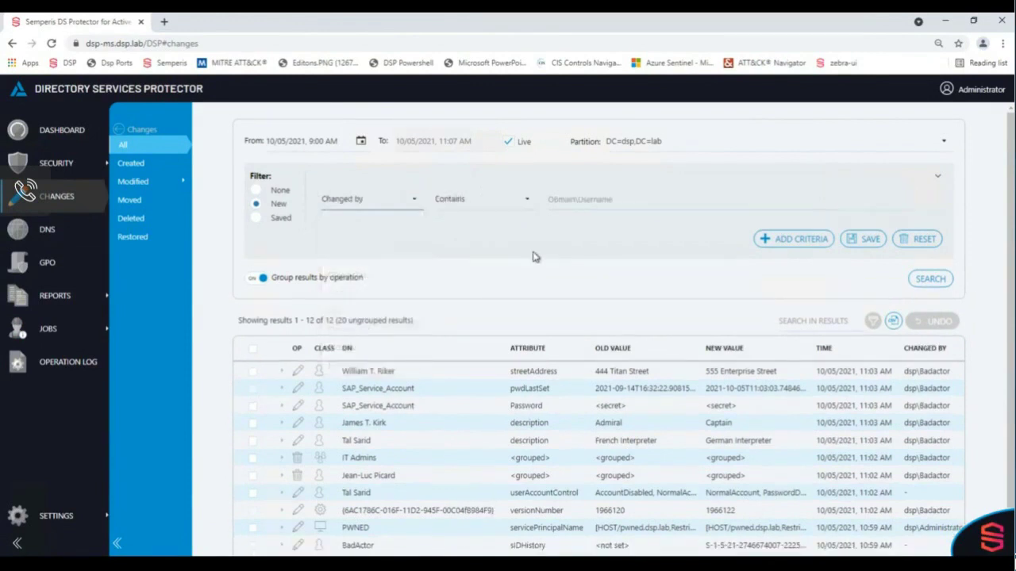
Search the directory changes with the saved Pwned filter.
{"action": "left_click", "coordinate": [277, 219]}
{"action": "left_click", "coordinate": [341, 251]}
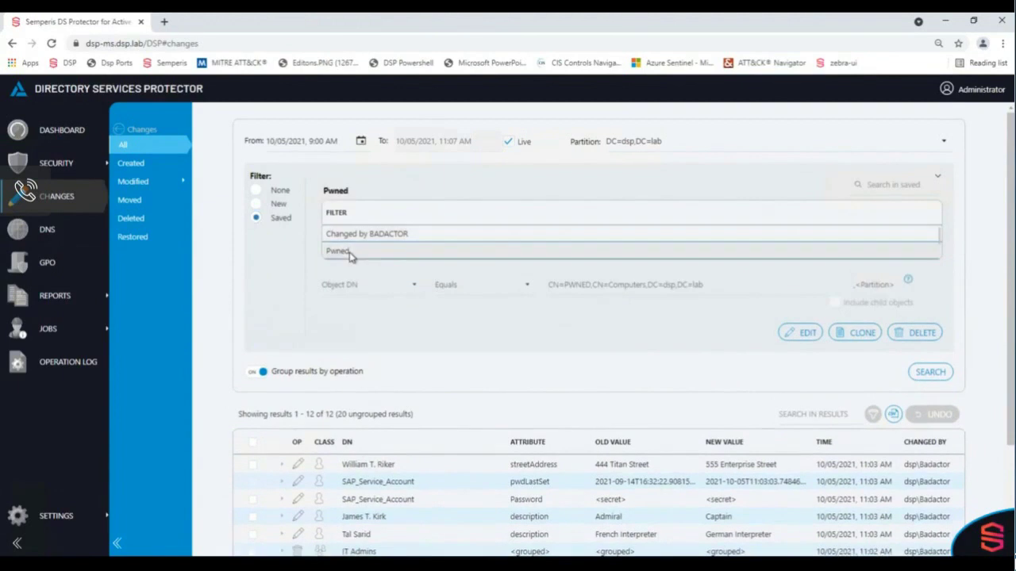
{"action": "left_click", "coordinate": [931, 372]}
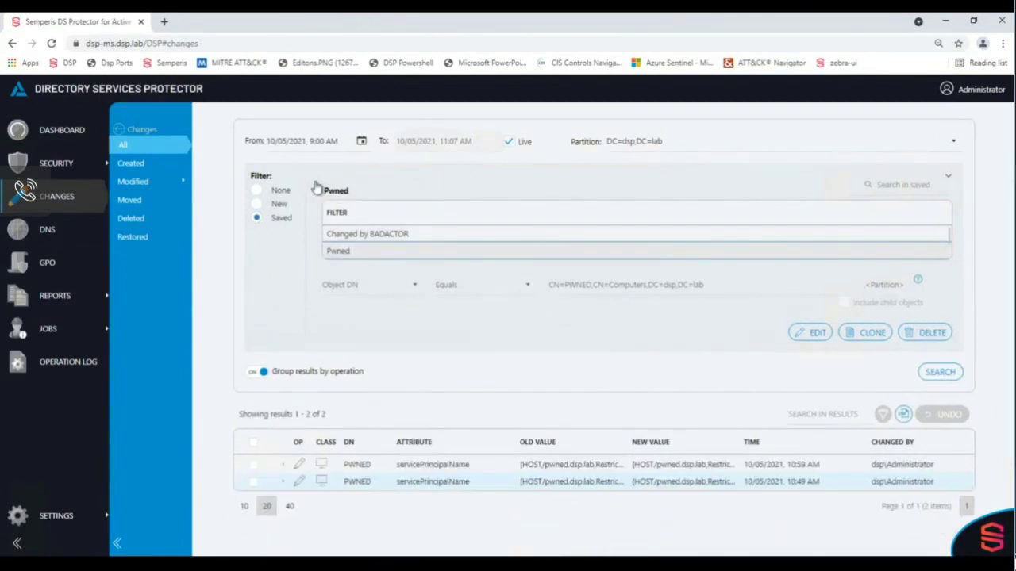
Set the start date to 10/01/2021, repeat the Pwned search and review who made the changes to the PWNED computer.
{"action": "left_click", "coordinate": [361, 142]}
{"action": "left_click", "coordinate": [391, 222]}
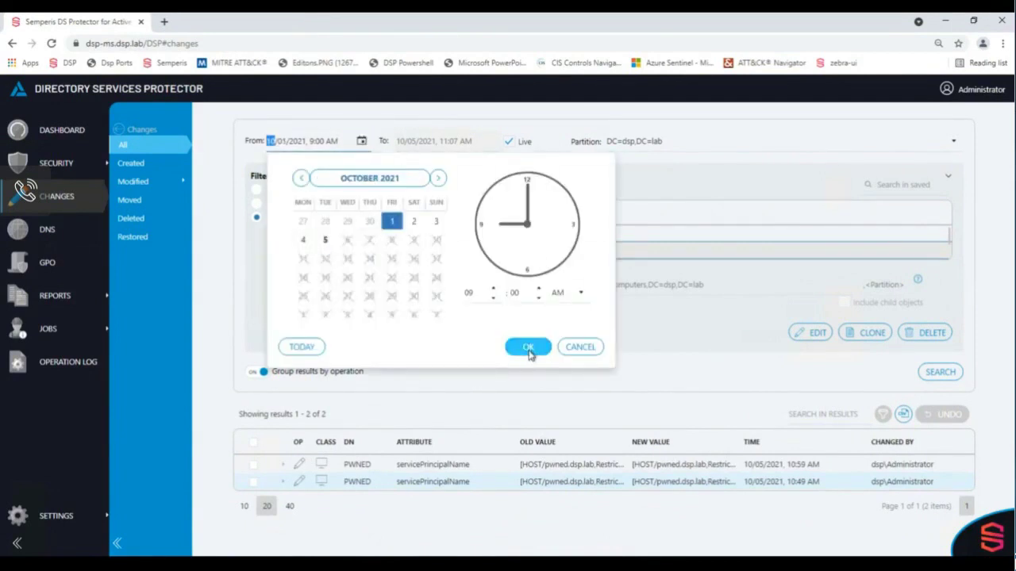
{"action": "left_click", "coordinate": [527, 349]}
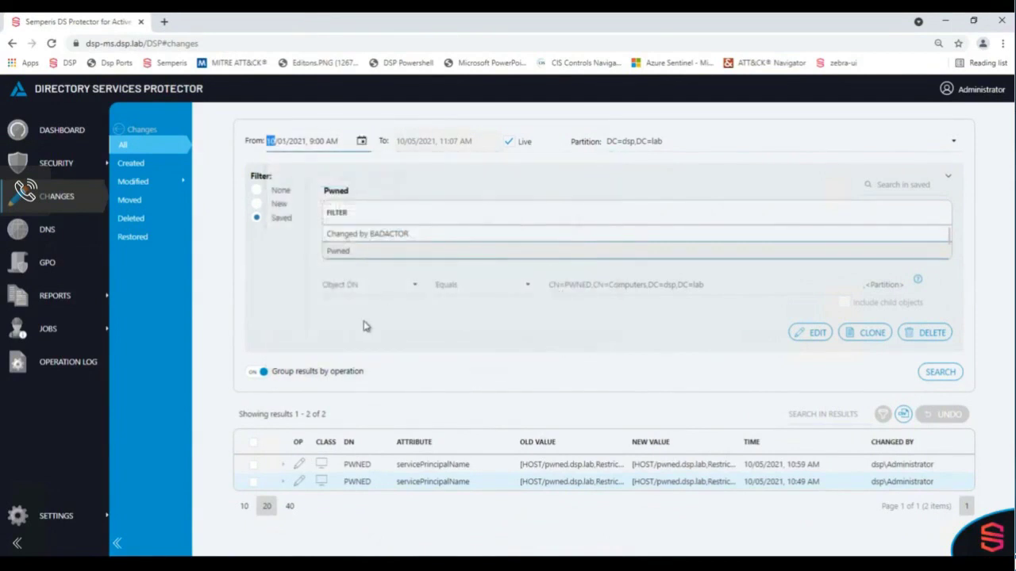
{"action": "left_click", "coordinate": [948, 373]}
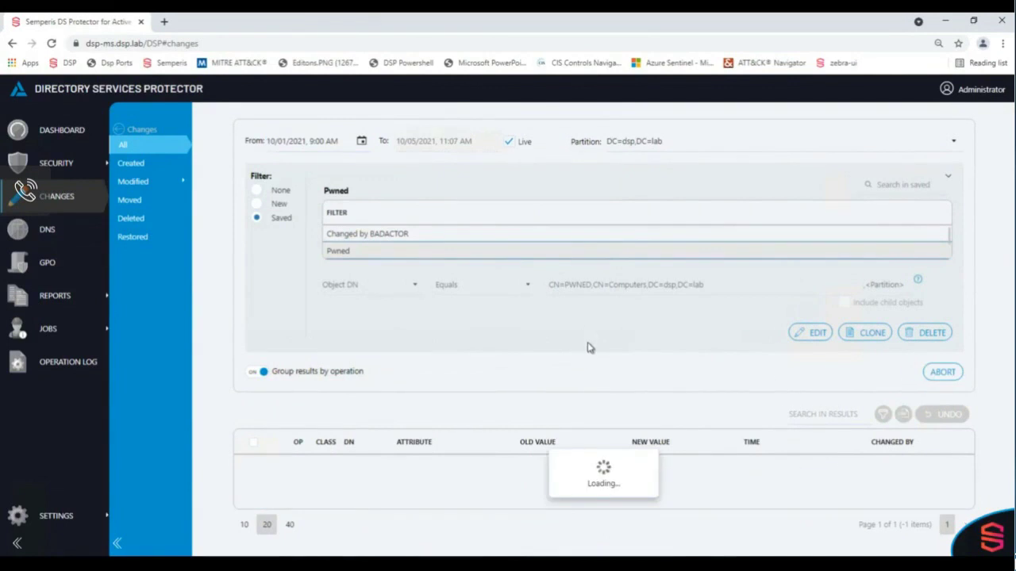
{"action": "scroll", "coordinate": [603, 346], "scroll_direction": "down", "scroll_amount": 2}
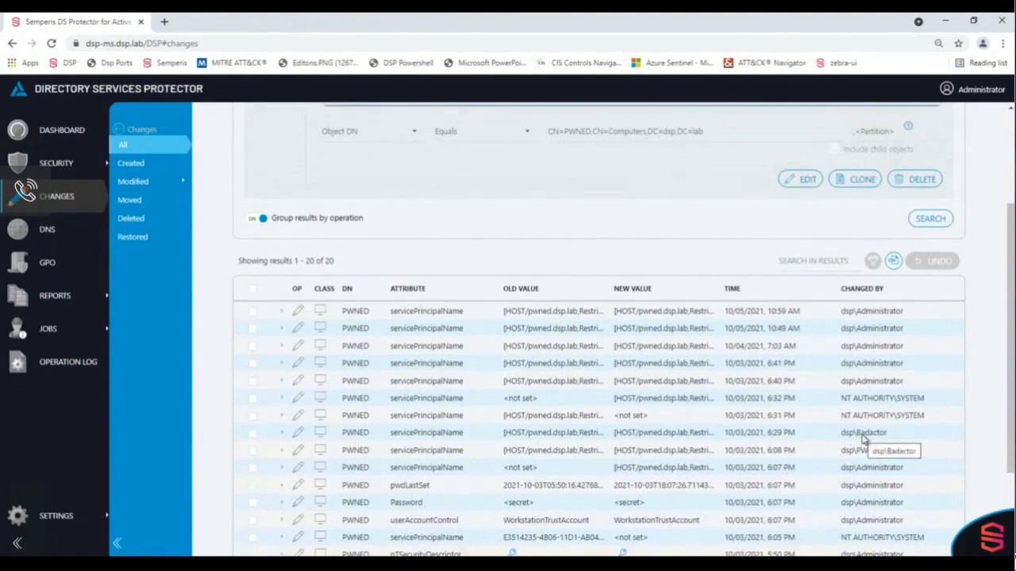
{"action": "scroll", "coordinate": [485, 254], "scroll_direction": "up", "scroll_amount": 1}
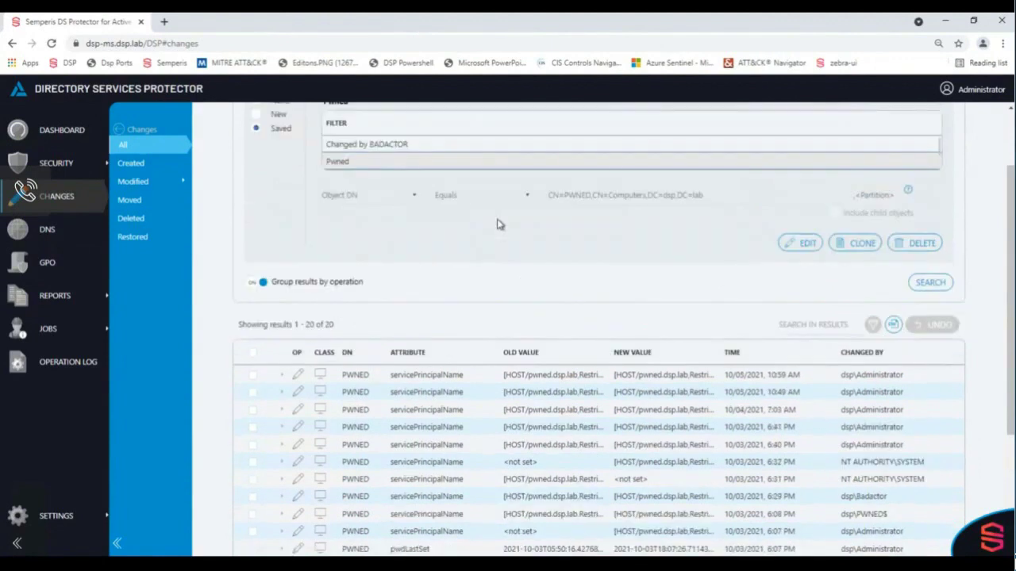
Apply the saved Changed by BADACTOR filter with the start date set to 08/03/2021 and search the changes.
{"action": "scroll", "coordinate": [372, 182], "scroll_direction": "up", "scroll_amount": 2}
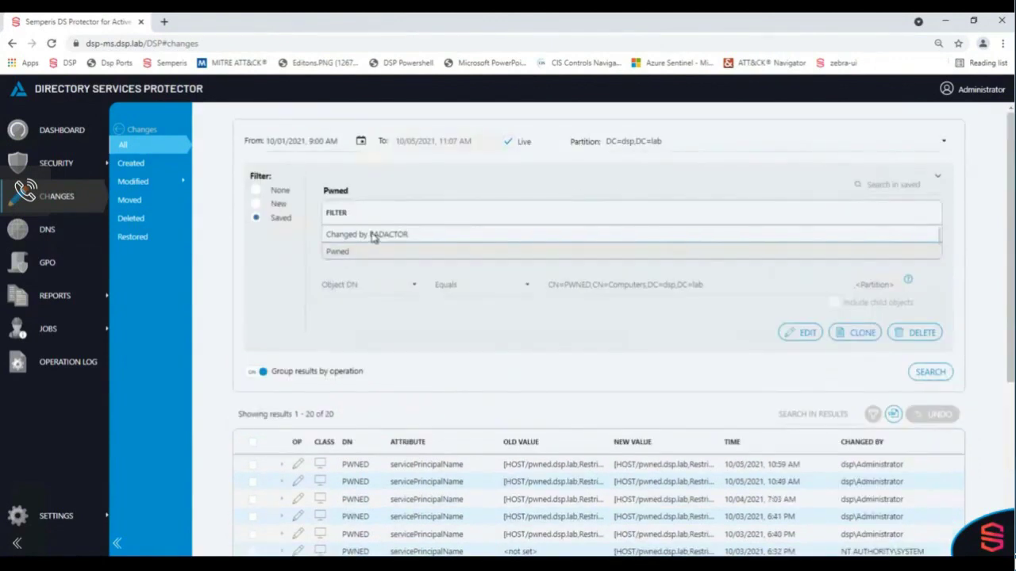
{"action": "left_click", "coordinate": [365, 235]}
{"action": "left_click", "coordinate": [362, 140]}
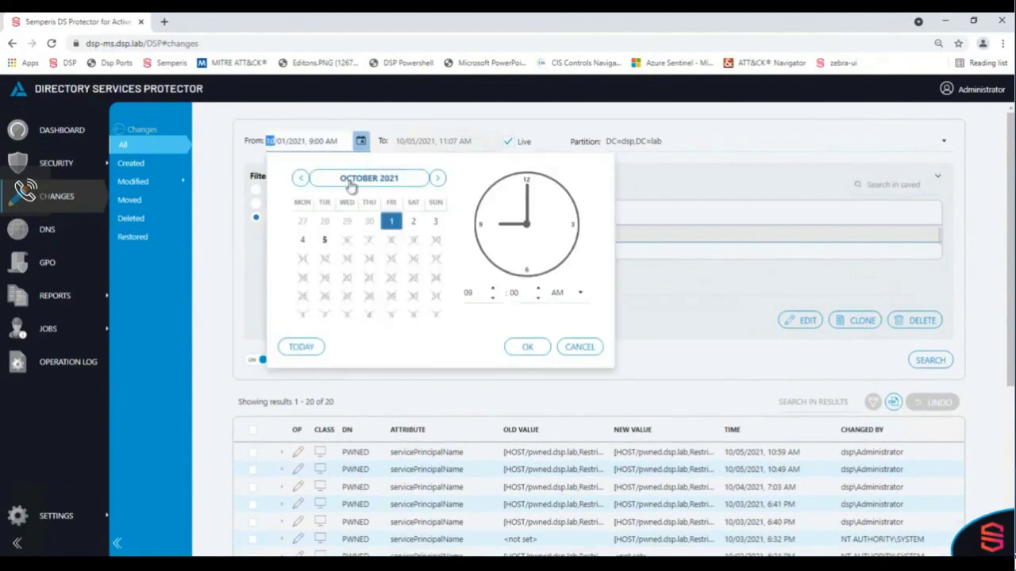
{"action": "left_click", "coordinate": [300, 178]}
{"action": "left_click", "coordinate": [300, 178]}
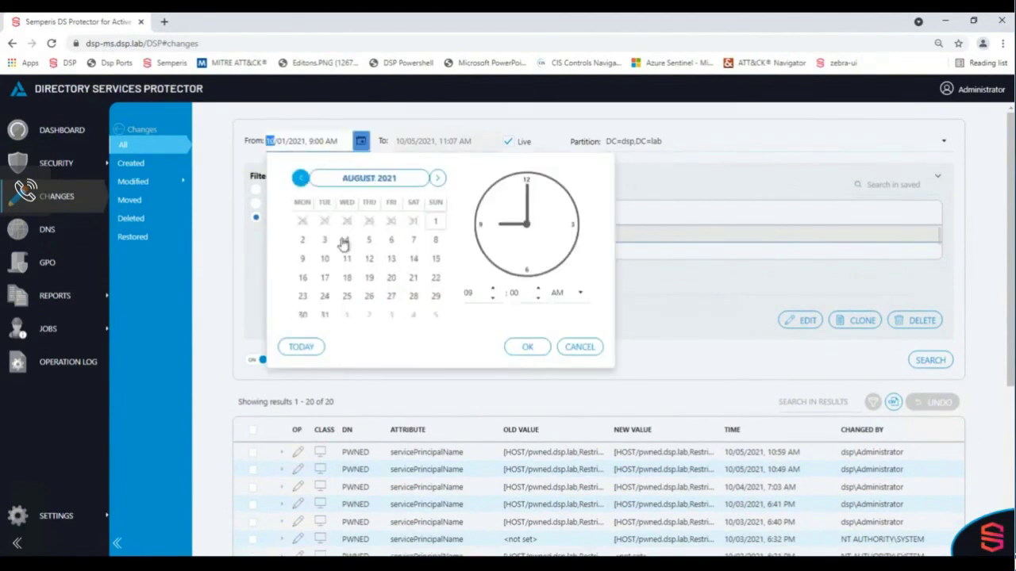
{"action": "left_click", "coordinate": [324, 245]}
{"action": "left_click", "coordinate": [525, 347]}
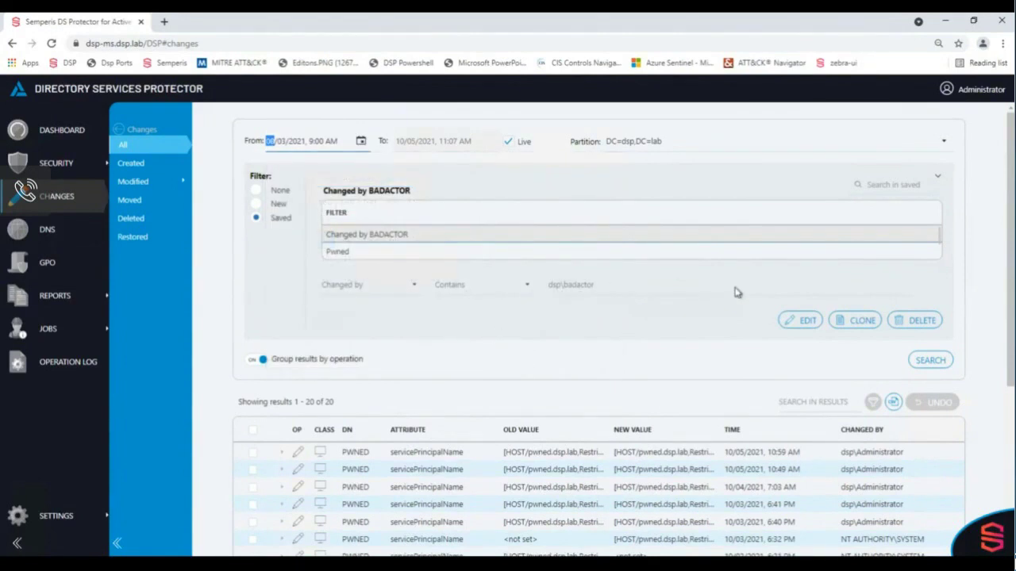
{"action": "left_click", "coordinate": [930, 362]}
{"action": "left_click", "coordinate": [930, 362]}
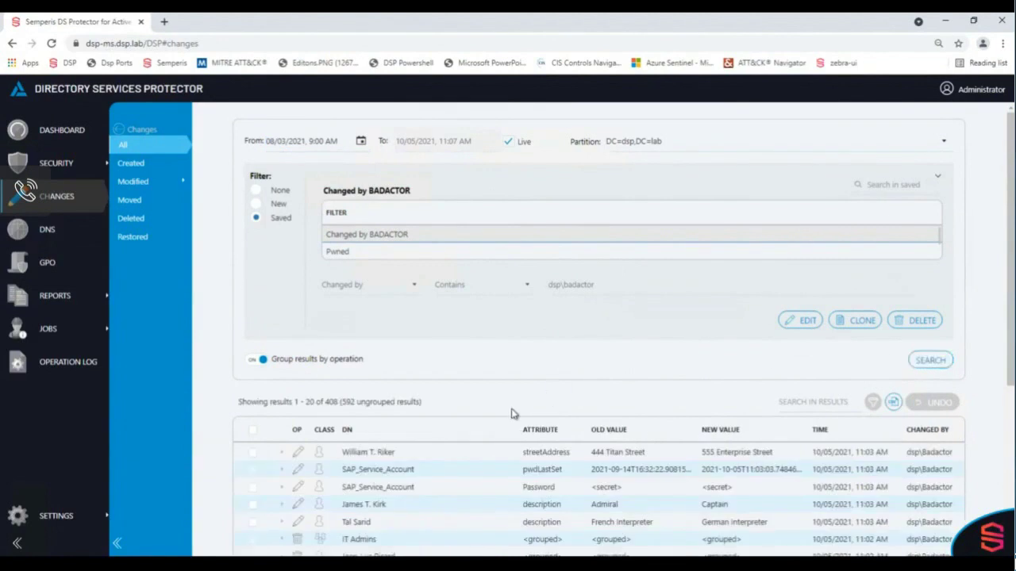
Highlight the total number of results, then mark all changes on the first results page and clear the selection again.
{"action": "scroll", "coordinate": [515, 411], "scroll_direction": "down", "scroll_amount": 3}
{"action": "scroll", "coordinate": [516, 408], "scroll_direction": "down", "scroll_amount": 1}
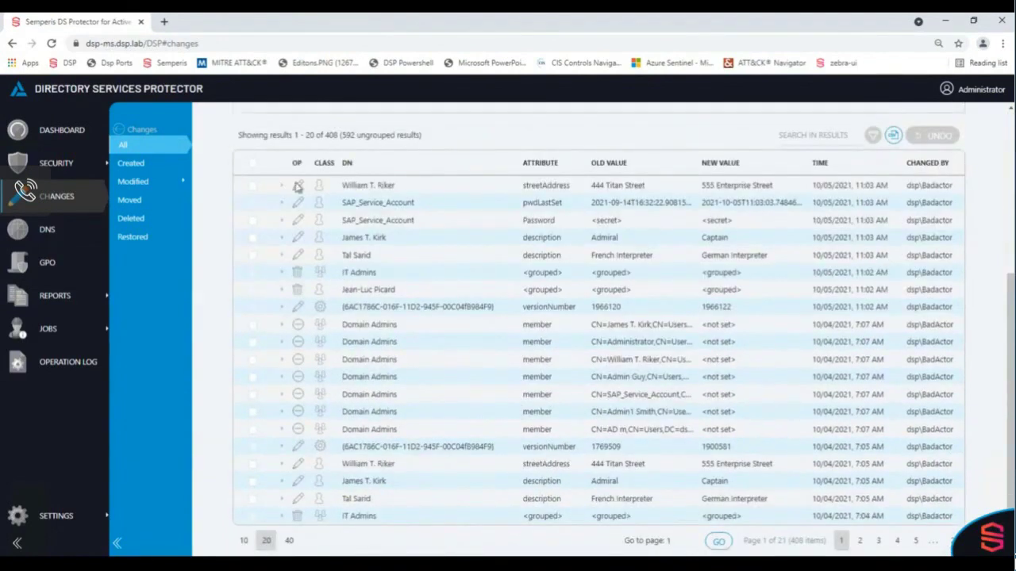
{"action": "double_click", "coordinate": [337, 140]}
{"action": "left_click", "coordinate": [254, 166]}
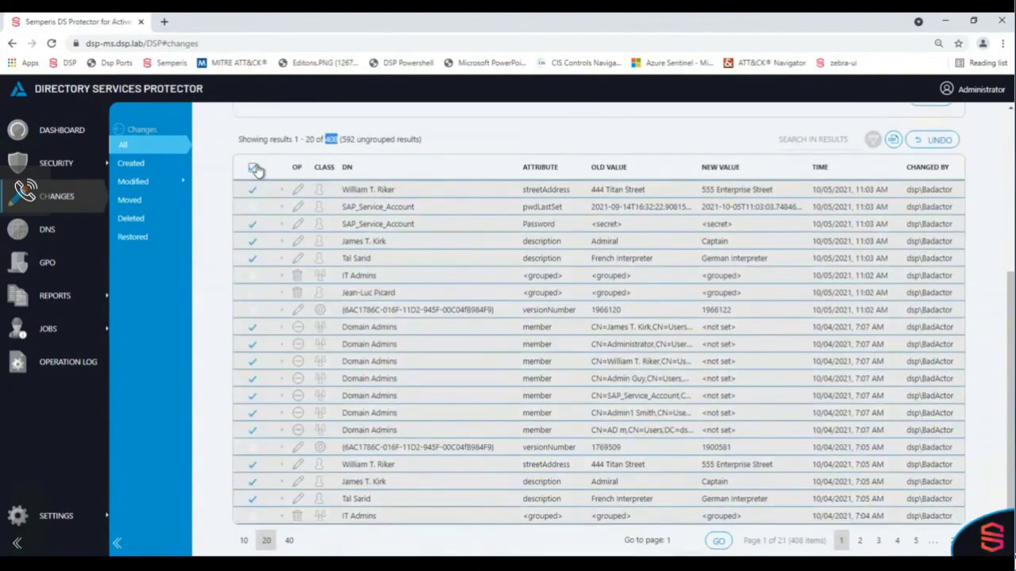
{"action": "left_click", "coordinate": [253, 168]}
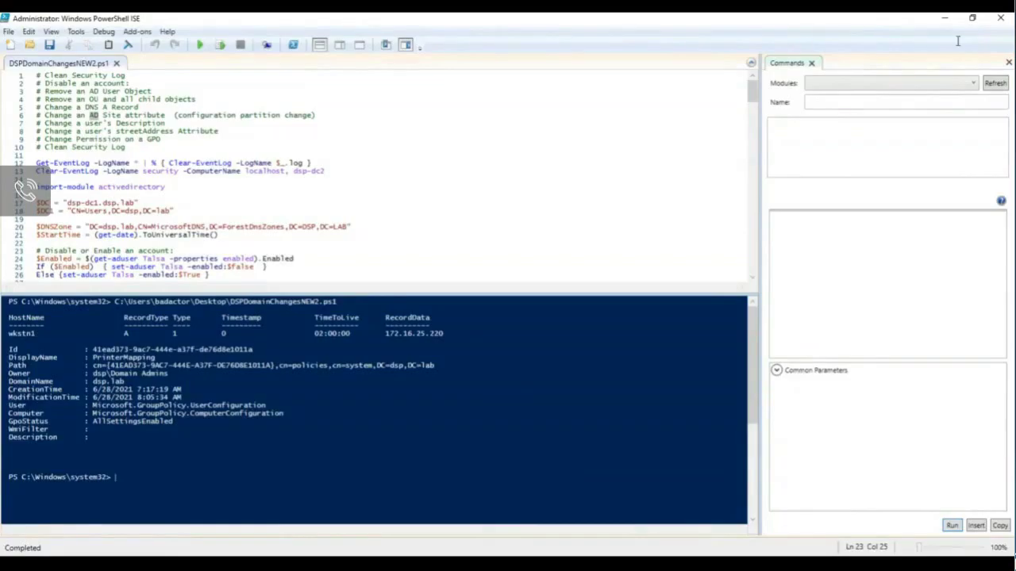
In Active Directory Users and Computers, remove all members from the Domain Admins group and minimize the open windows.
{"action": "left_click", "coordinate": [944, 20]}
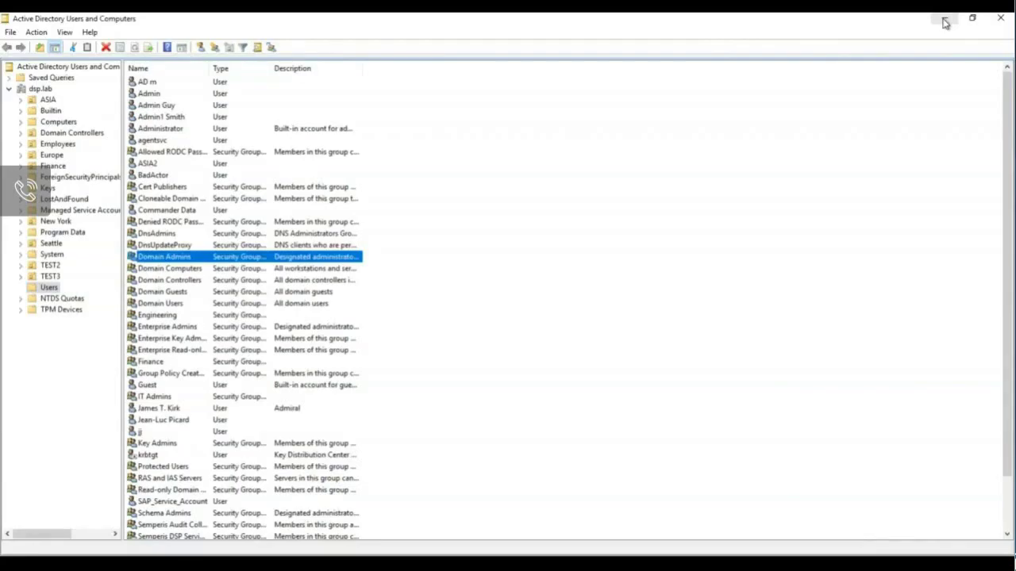
{"action": "double_click", "coordinate": [181, 258]}
{"action": "left_click", "coordinate": [468, 152]}
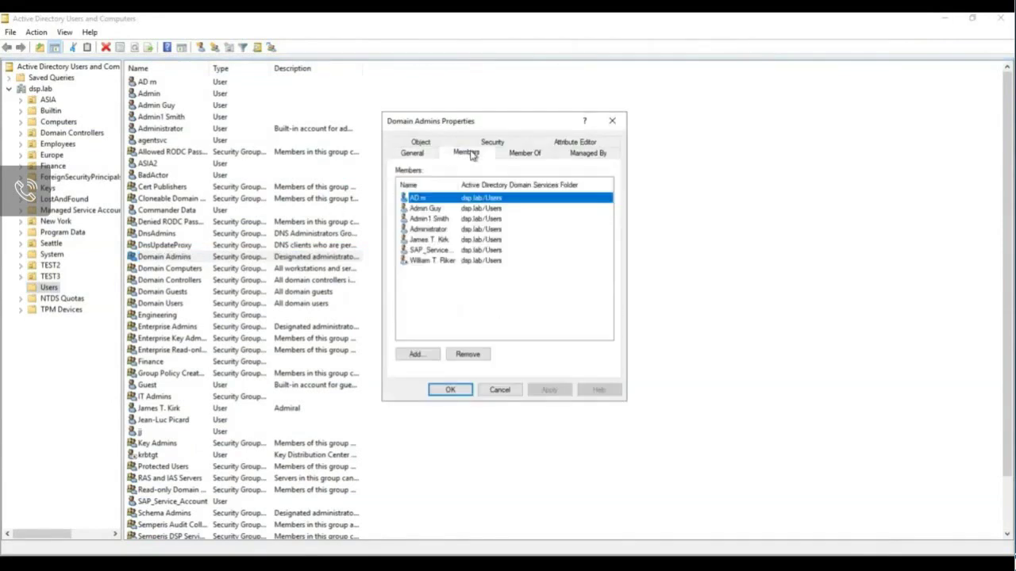
{"action": "left_click", "coordinate": [429, 261], "text": "shift"}
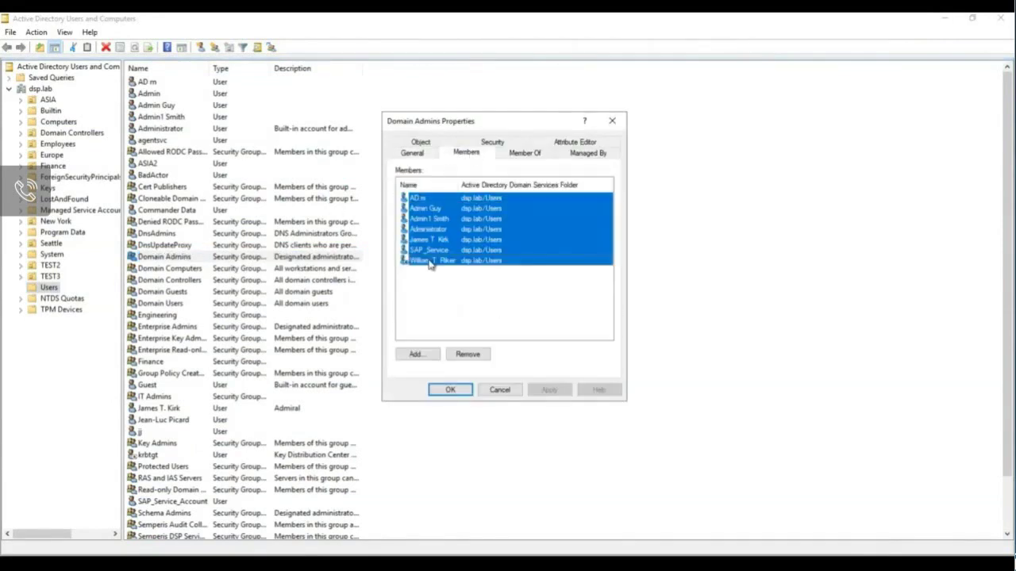
{"action": "left_click", "coordinate": [467, 354]}
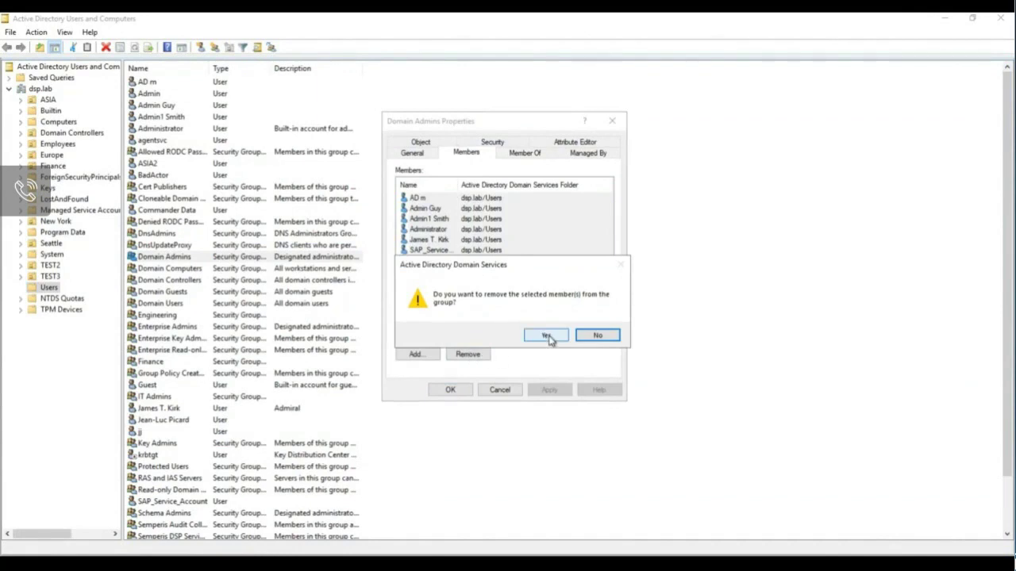
{"action": "left_click", "coordinate": [549, 337]}
{"action": "left_click", "coordinate": [550, 390]}
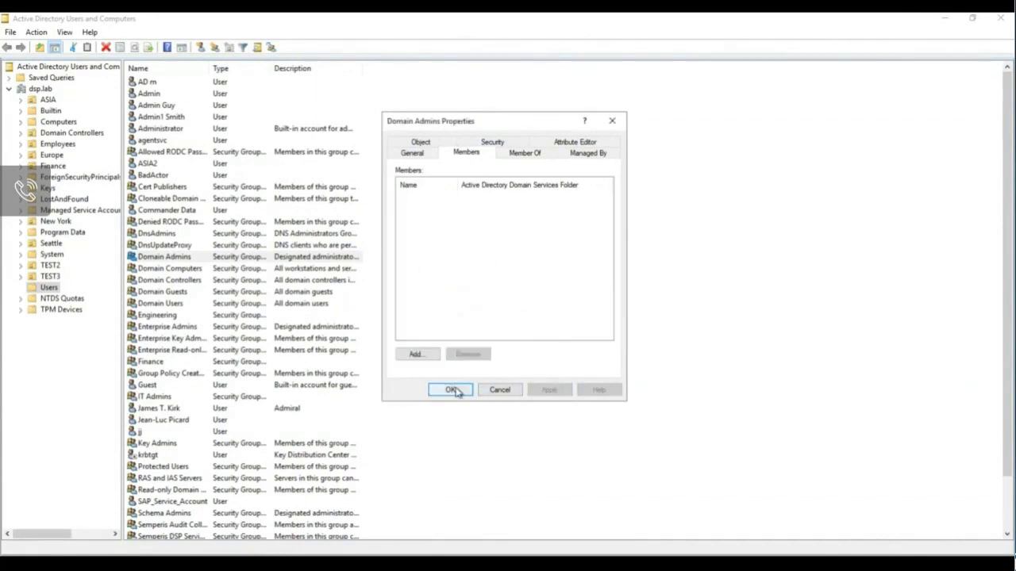
{"action": "left_click", "coordinate": [450, 390]}
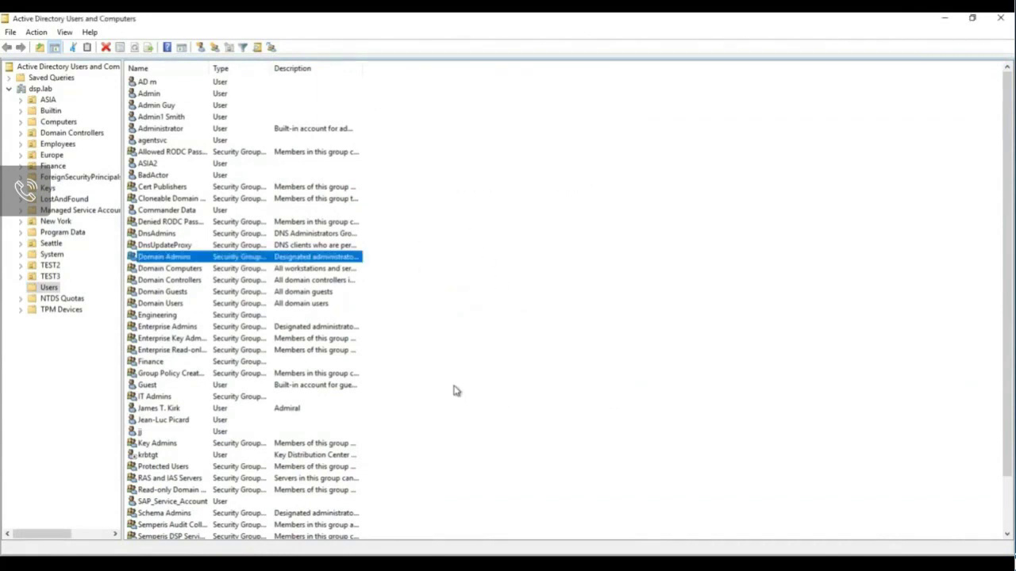
{"action": "left_click", "coordinate": [945, 21]}
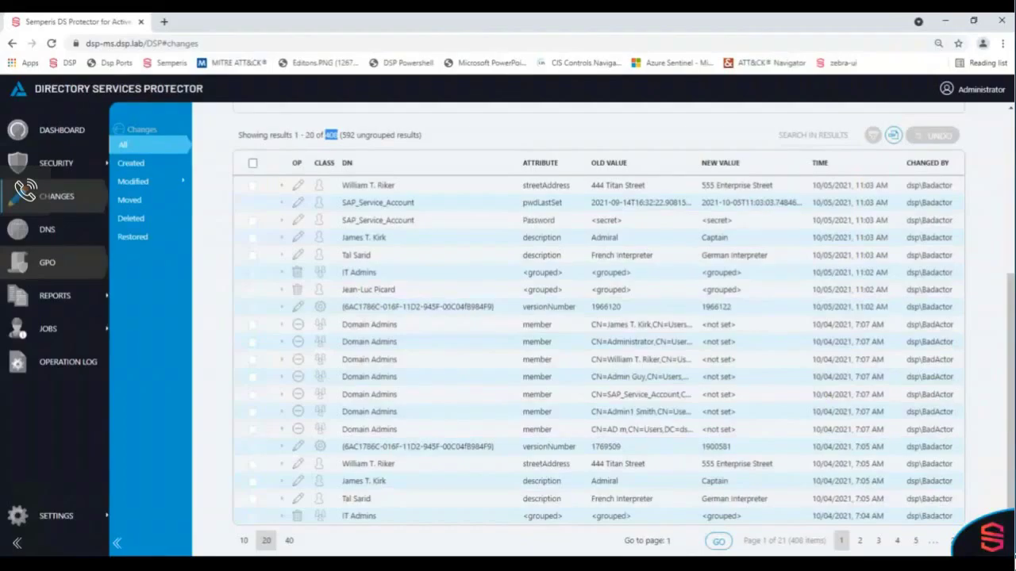
In Directory Services Protector, remove the filter from the changes list and search all changes since 08/03/2021.
{"action": "left_click", "coordinate": [62, 209]}
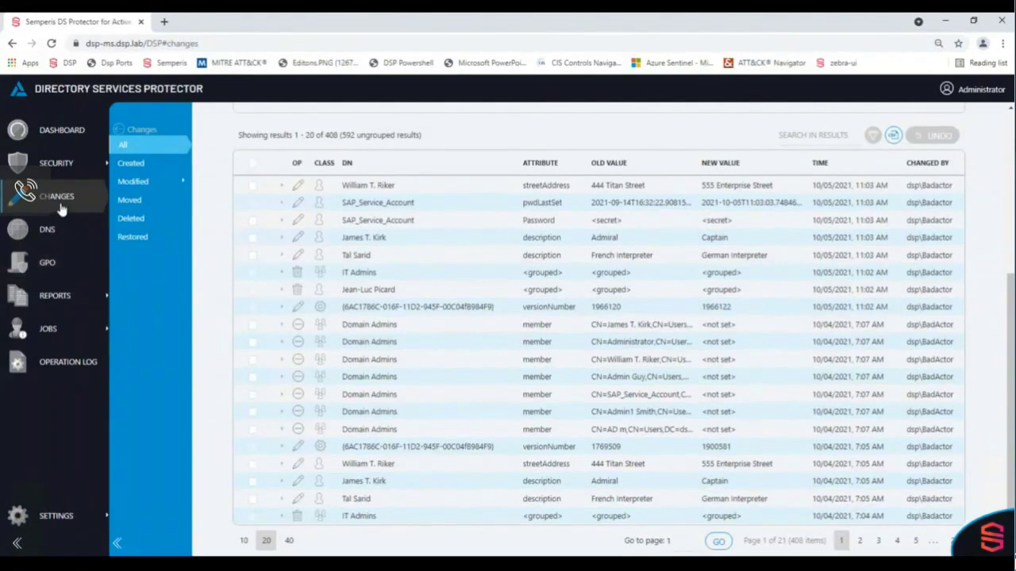
{"action": "scroll", "coordinate": [682, 214], "scroll_direction": "up", "scroll_amount": 3}
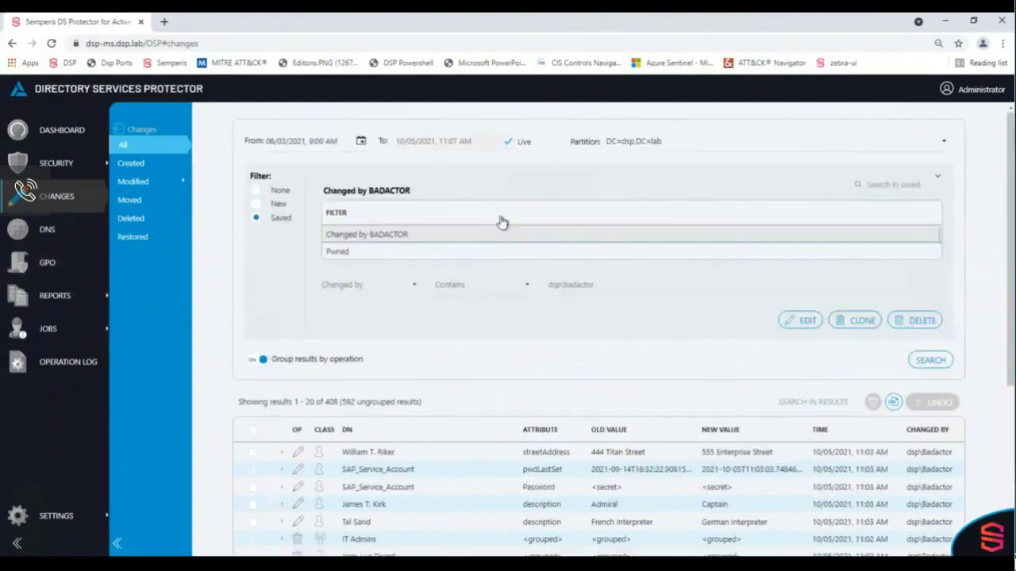
{"action": "left_click", "coordinate": [270, 195]}
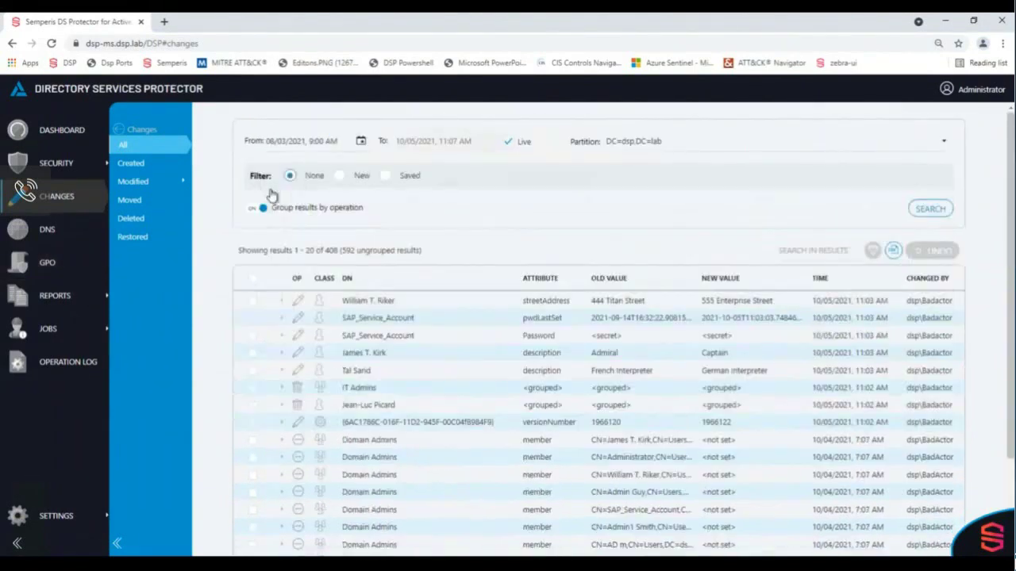
{"action": "left_click", "coordinate": [934, 210]}
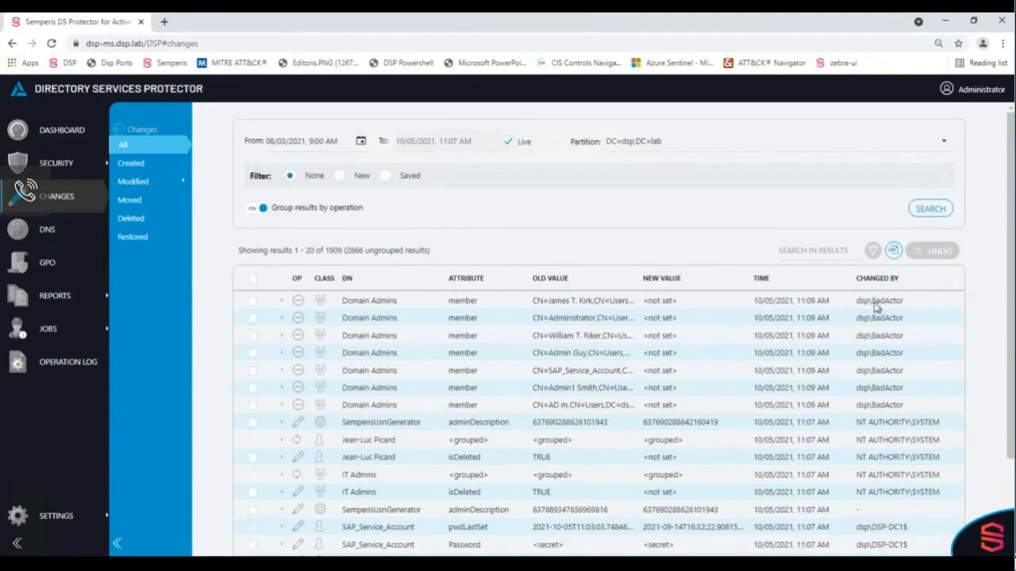
Refresh the unfiltered change results repeatedly to check the Domain Admins member changes and who made them.
{"action": "left_click", "coordinate": [929, 209]}
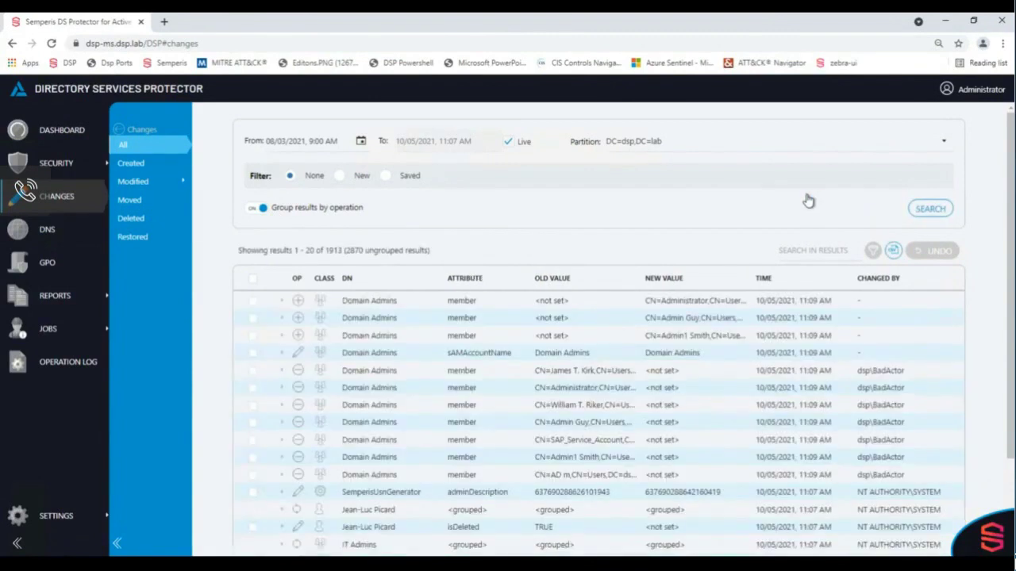
{"action": "left_click", "coordinate": [919, 211]}
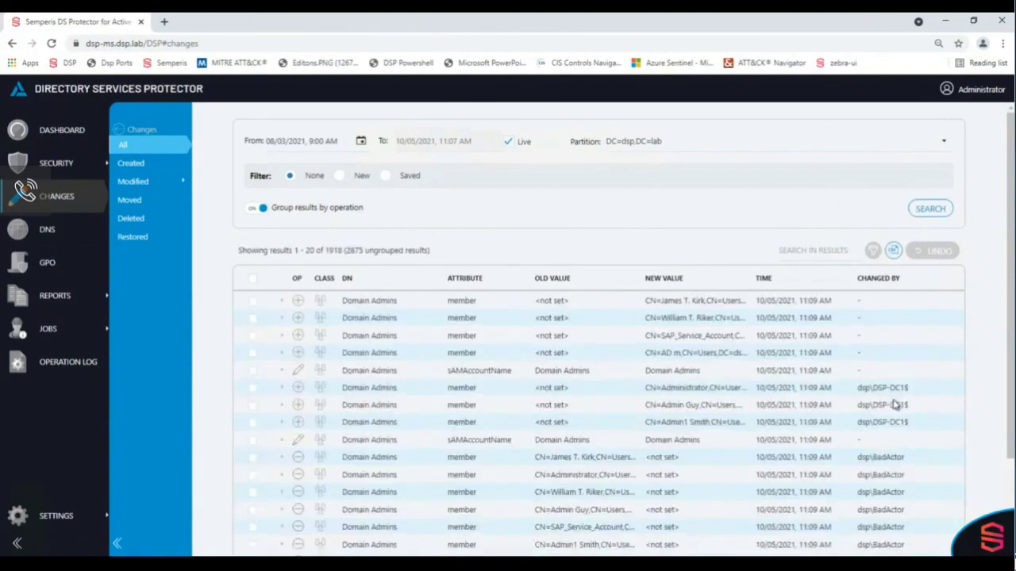
{"action": "left_click", "coordinate": [930, 209]}
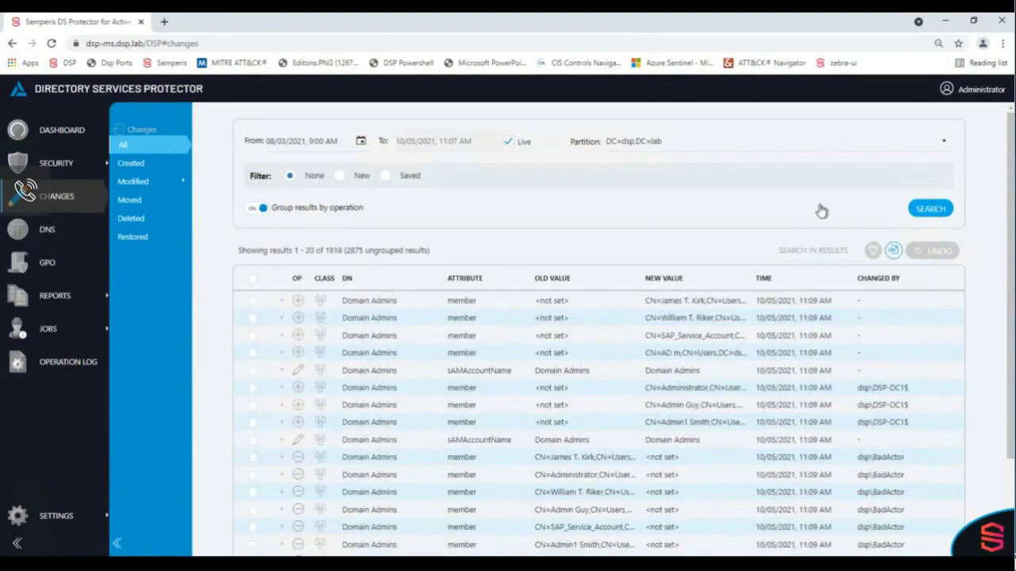
Check the Domain Admins group's members in Active Directory Users and Computers, close its properties unchanged, and rerun the changes search in Directory Services Protector.
{"action": "key", "text": "super+d"}
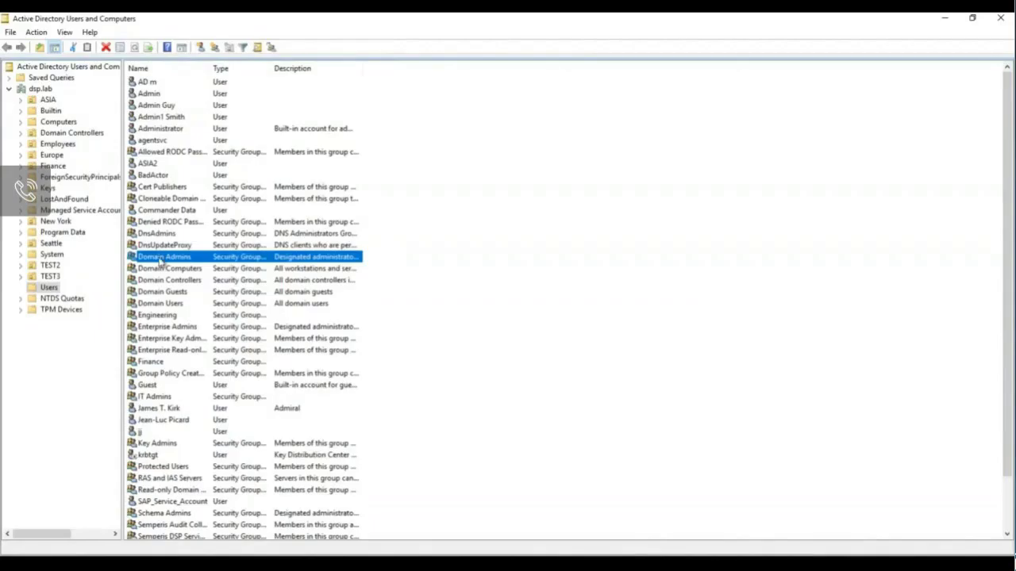
{"action": "double_click", "coordinate": [160, 259]}
{"action": "left_click", "coordinate": [468, 152]}
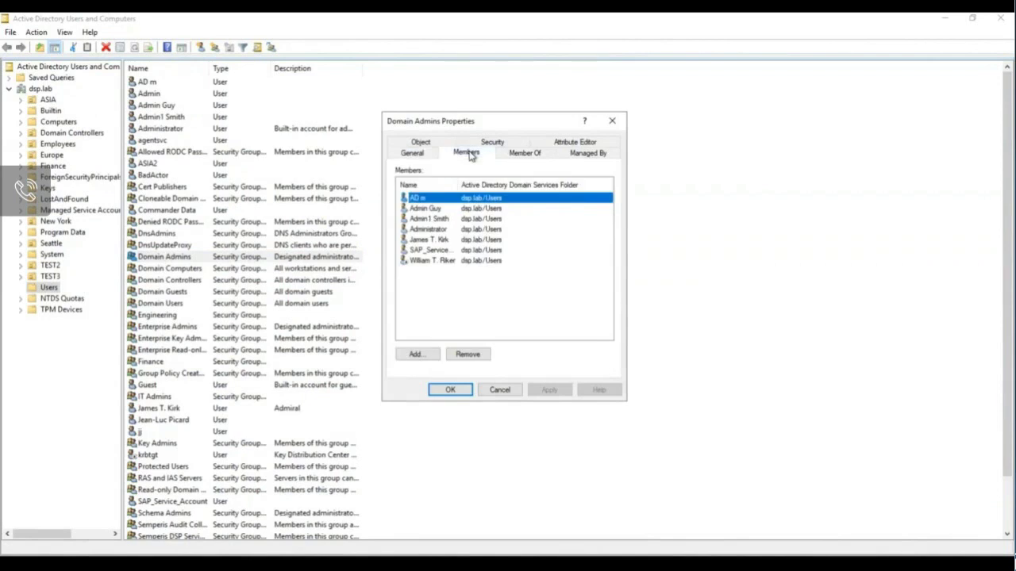
{"action": "left_click", "coordinate": [498, 390]}
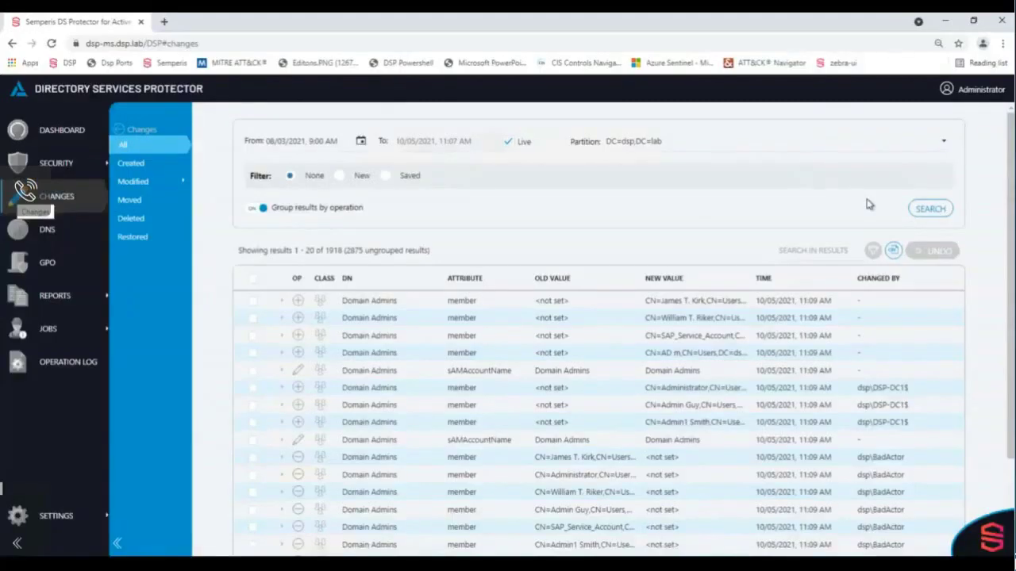
{"action": "left_click", "coordinate": [931, 209]}
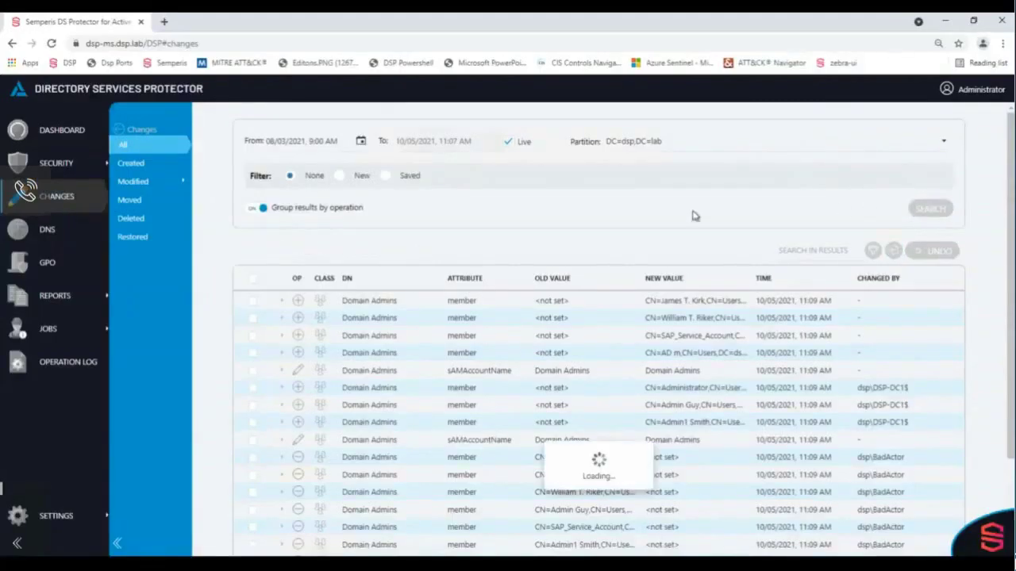
Compare only the differences between the Default Domain Controllers Policy GPO backups of 10/05/2021, 11:02 AM and 10/04/2021, 8:57 AM, and close the comparison.
{"action": "left_click", "coordinate": [46, 268]}
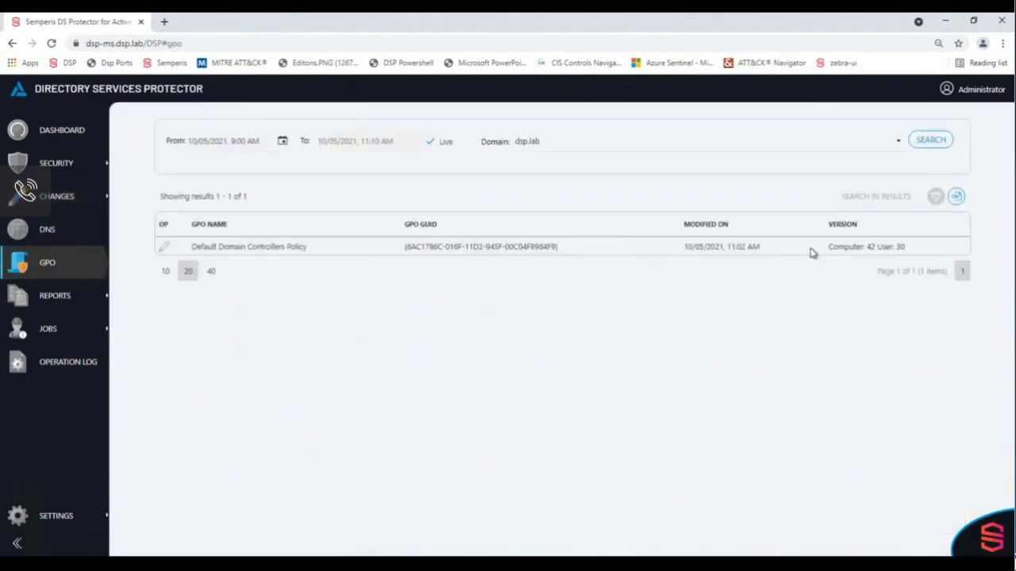
{"action": "right_click", "coordinate": [260, 251]}
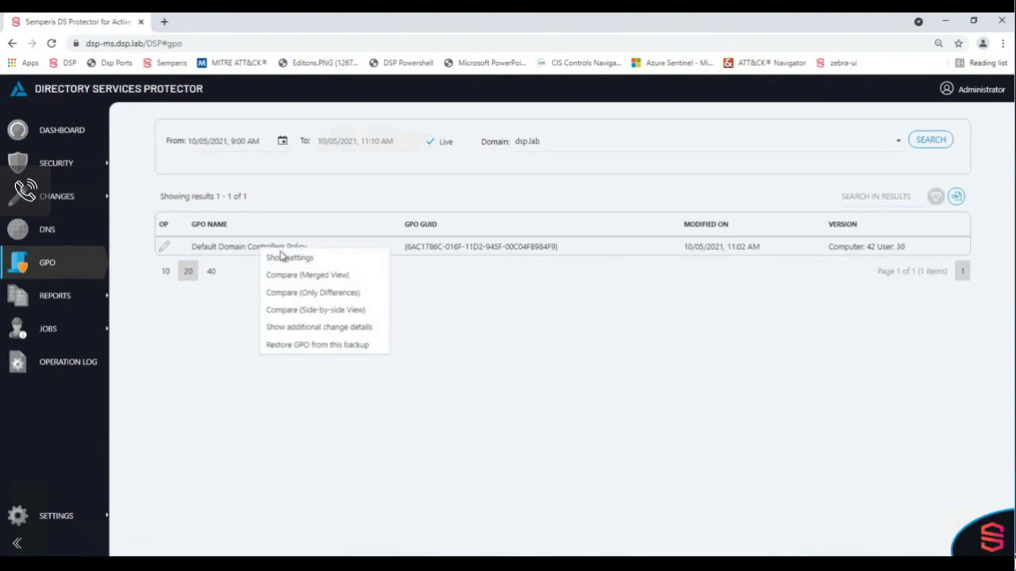
{"action": "left_click", "coordinate": [310, 293]}
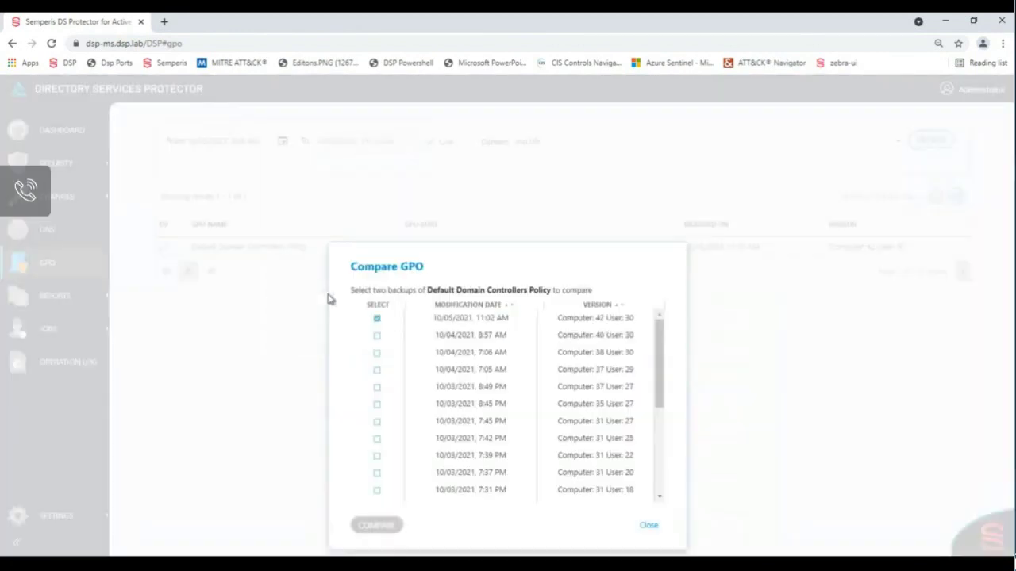
{"action": "left_click", "coordinate": [376, 338]}
{"action": "left_click", "coordinate": [377, 525]}
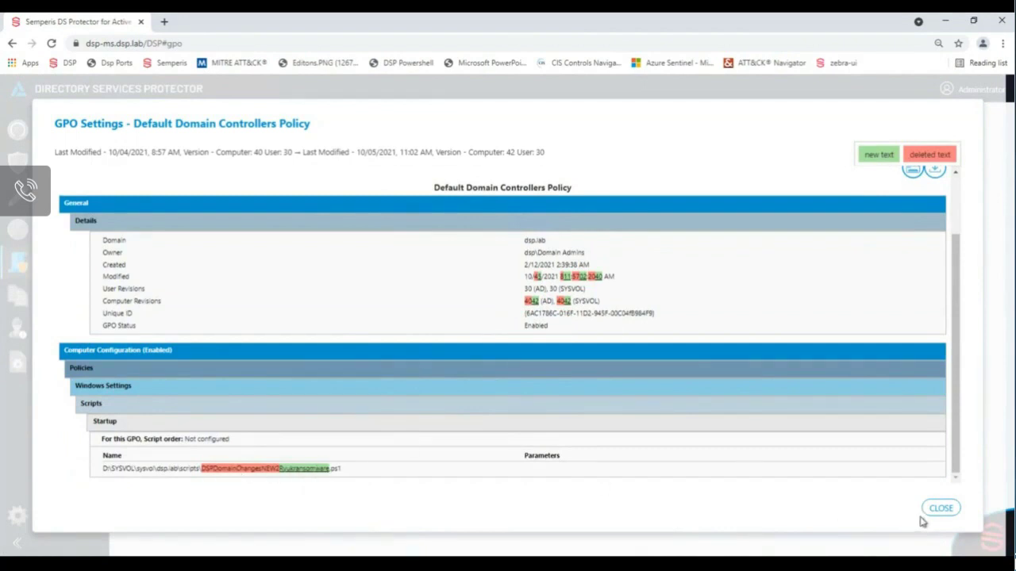
{"action": "key", "text": "Escape"}
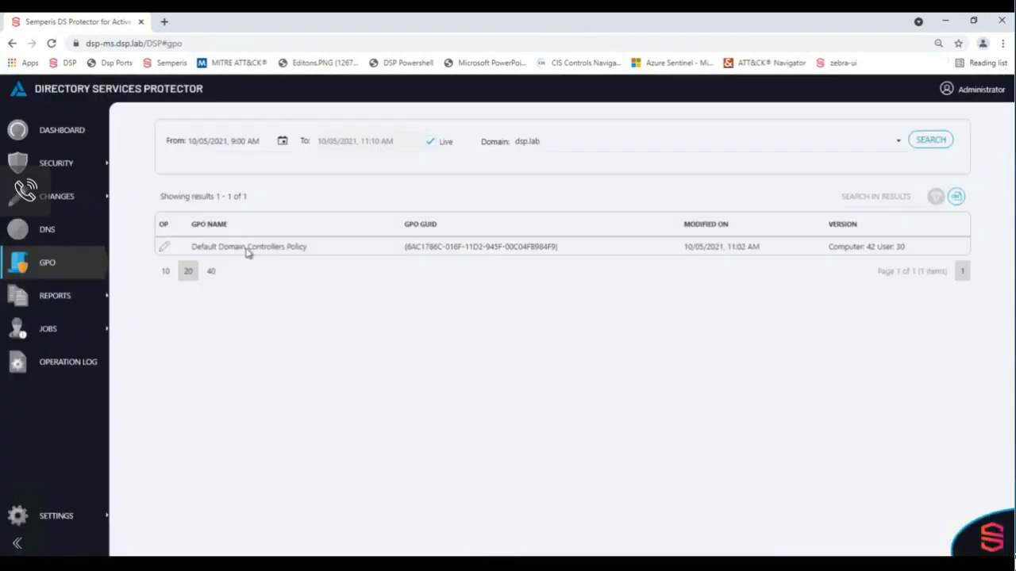
Compare the 10/04/2021, 8:57 AM and 10/05/2021, 11:02 AM backups of the Default Domain Controllers Policy side by side, down to the startup scripts.
{"action": "right_click", "coordinate": [277, 251]}
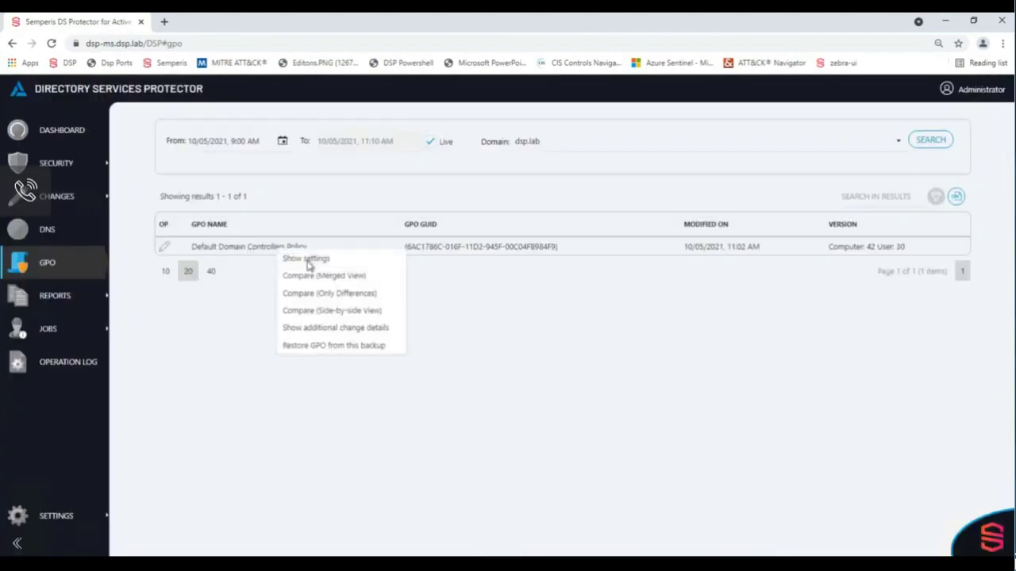
{"action": "left_click", "coordinate": [314, 311]}
{"action": "left_click", "coordinate": [377, 524]}
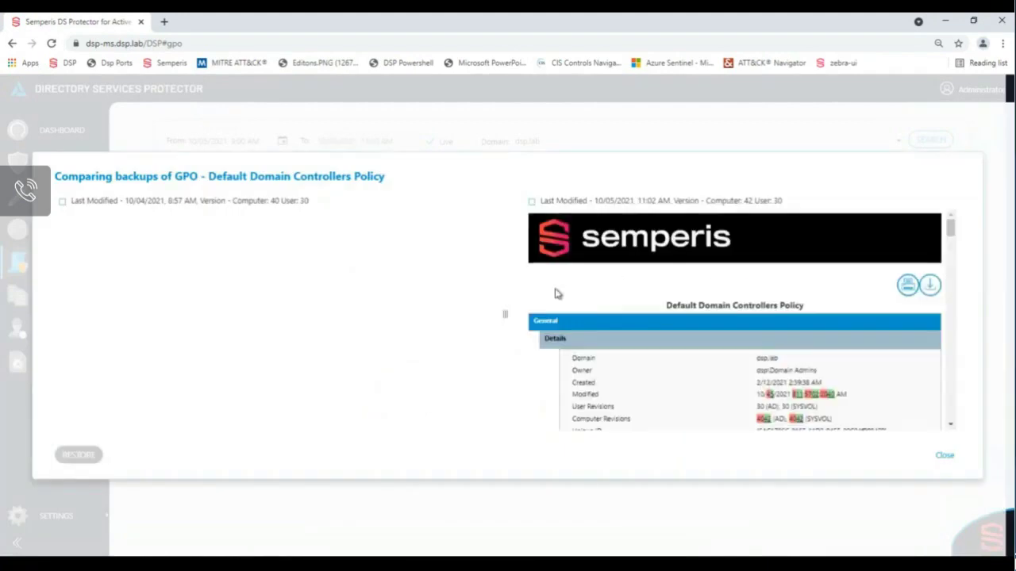
{"action": "mouse_move", "coordinate": [483, 227]}
{"action": "left_mouse_down"}
{"action": "mouse_move", "coordinate": [482, 295]}
{"action": "mouse_move", "coordinate": [481, 223]}
{"action": "left_mouse_up"}
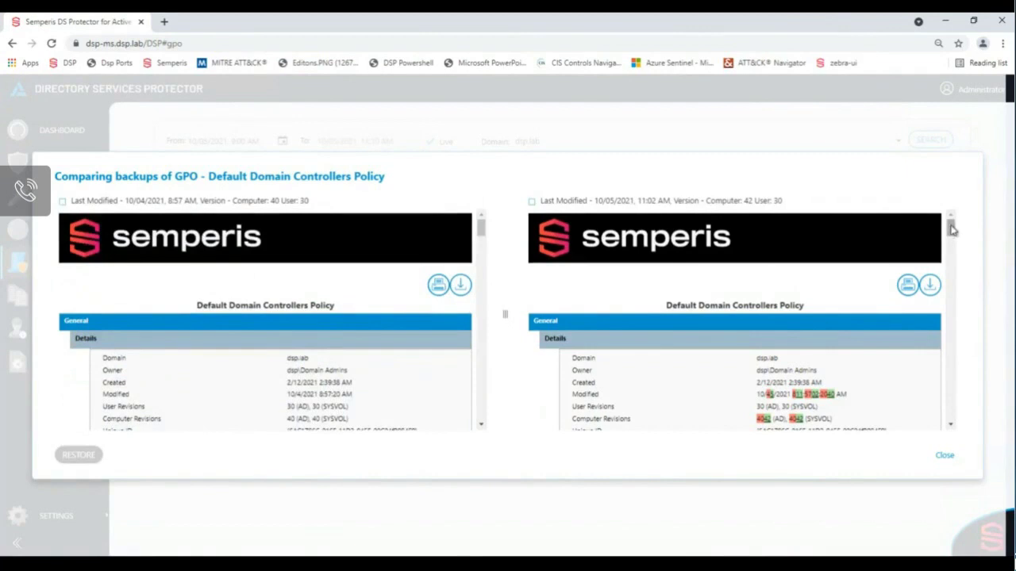
{"action": "left_click_drag", "start_coordinate": [949, 224], "coordinate": [943, 267]}
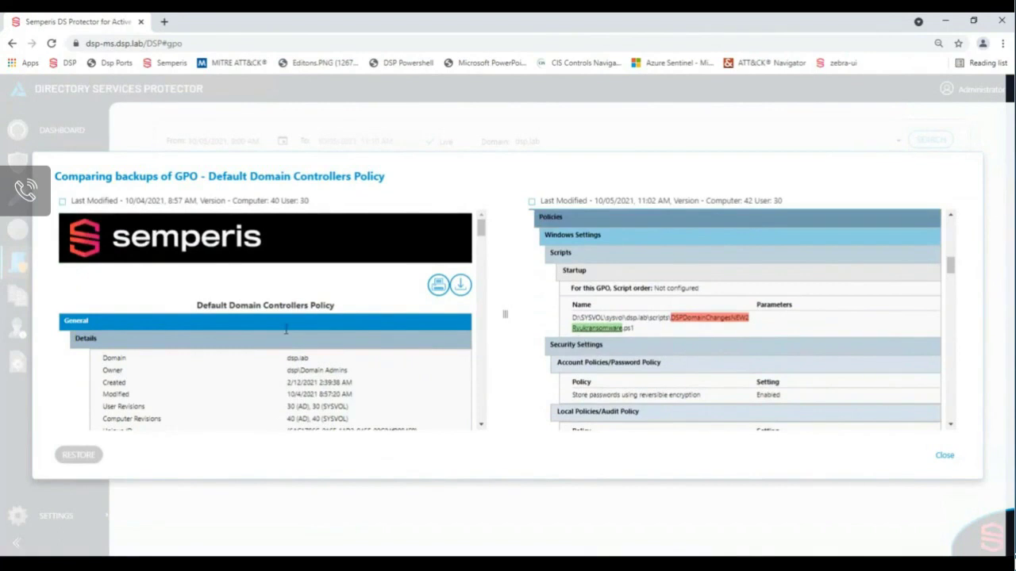
Restore the Default Domain Controllers Policy from the 10/04/2021, 8:57 AM backup, including its links, and return to the changes list.
{"action": "left_click", "coordinate": [62, 200]}
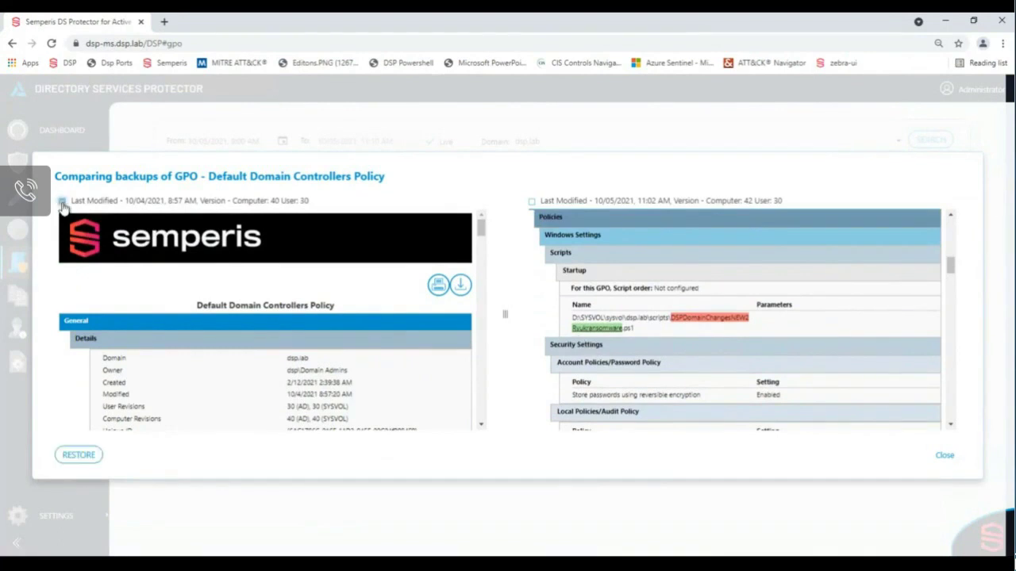
{"action": "left_click", "coordinate": [78, 456]}
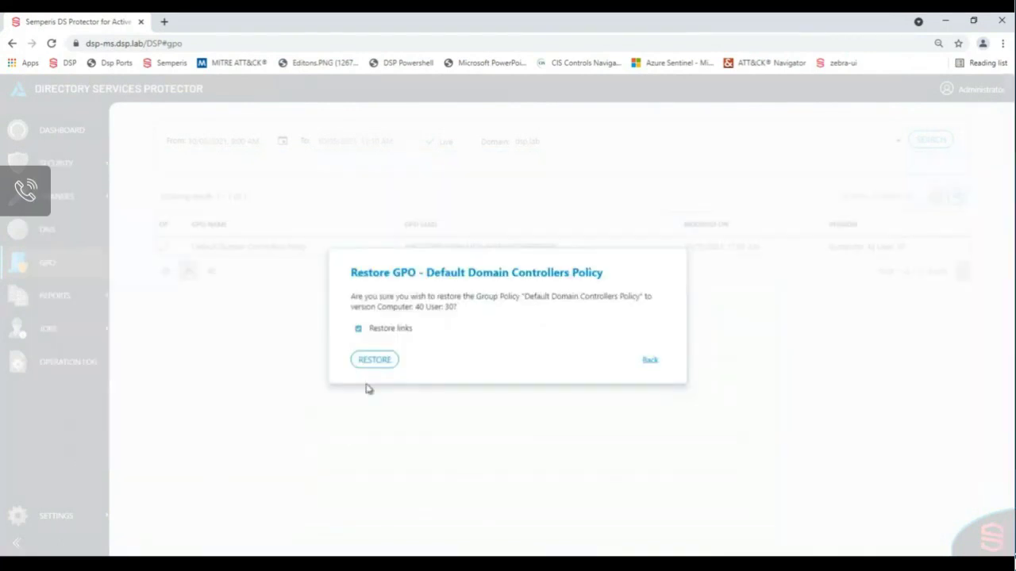
{"action": "left_click", "coordinate": [375, 360]}
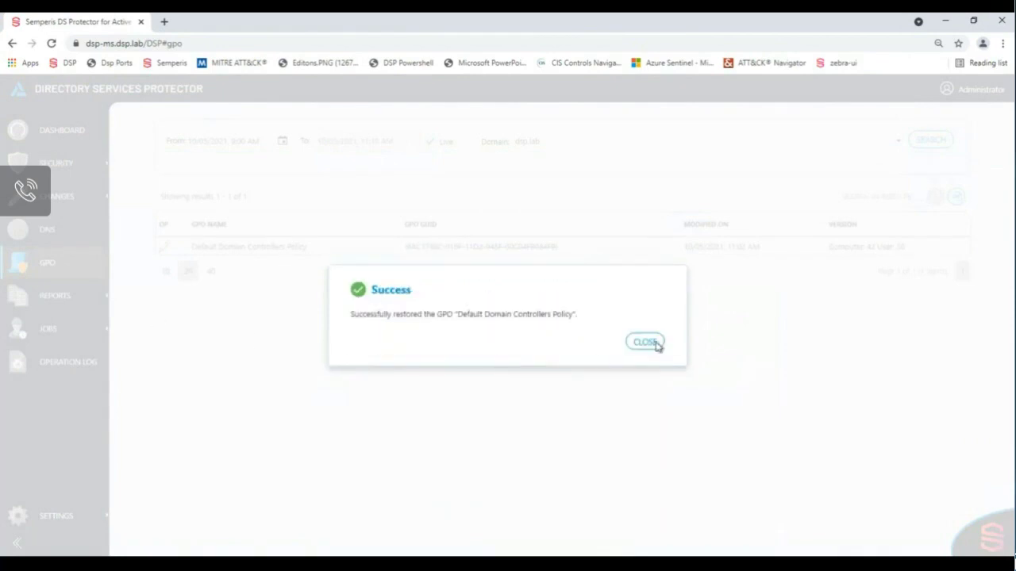
{"action": "left_click", "coordinate": [653, 343]}
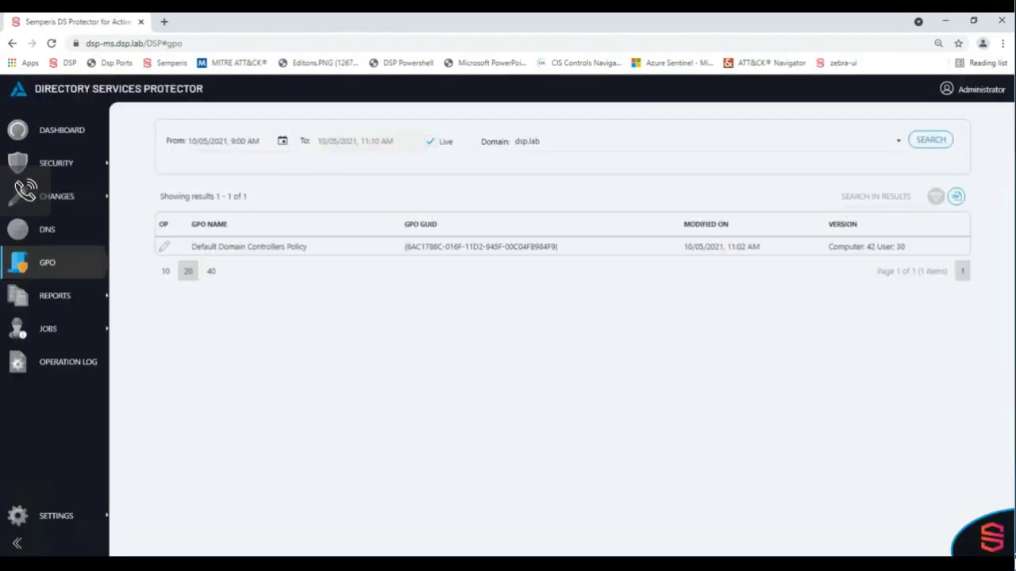
{"action": "left_click", "coordinate": [57, 199]}
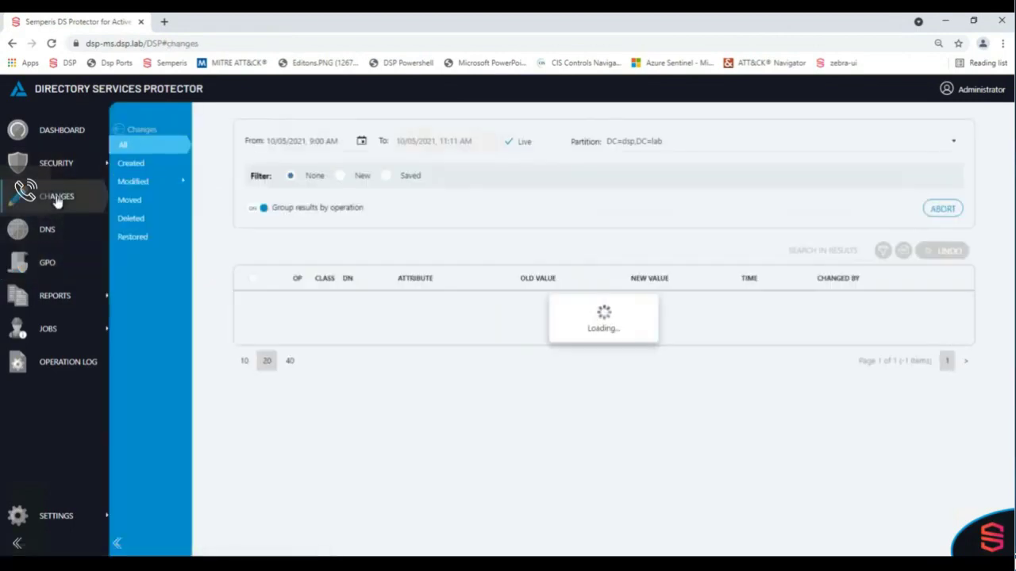
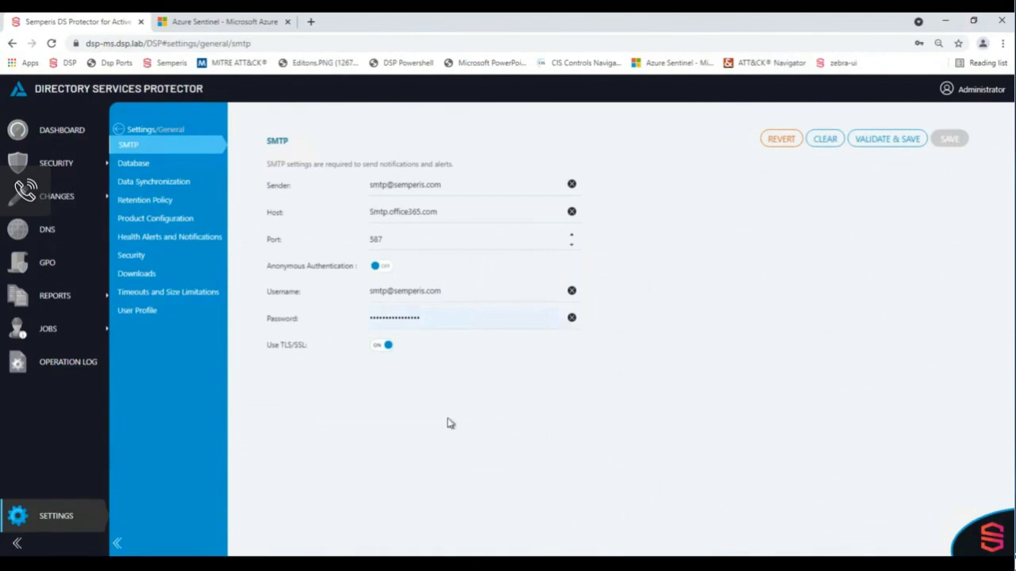
Review the health alert and notification settings, then open the SIEM integration settings through the dashboard's log server.
{"action": "left_click", "coordinate": [181, 238]}
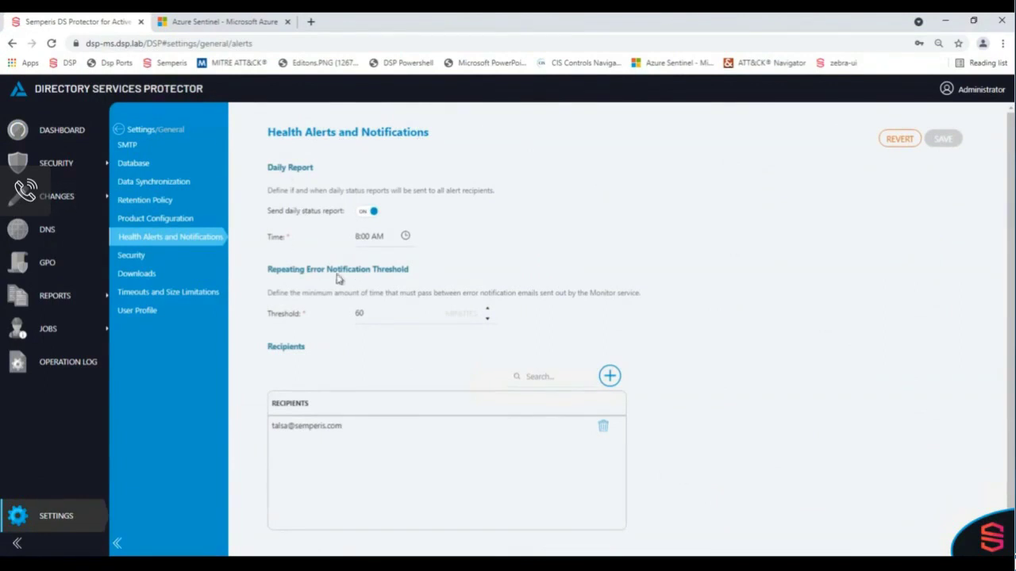
{"action": "left_click", "coordinate": [50, 136]}
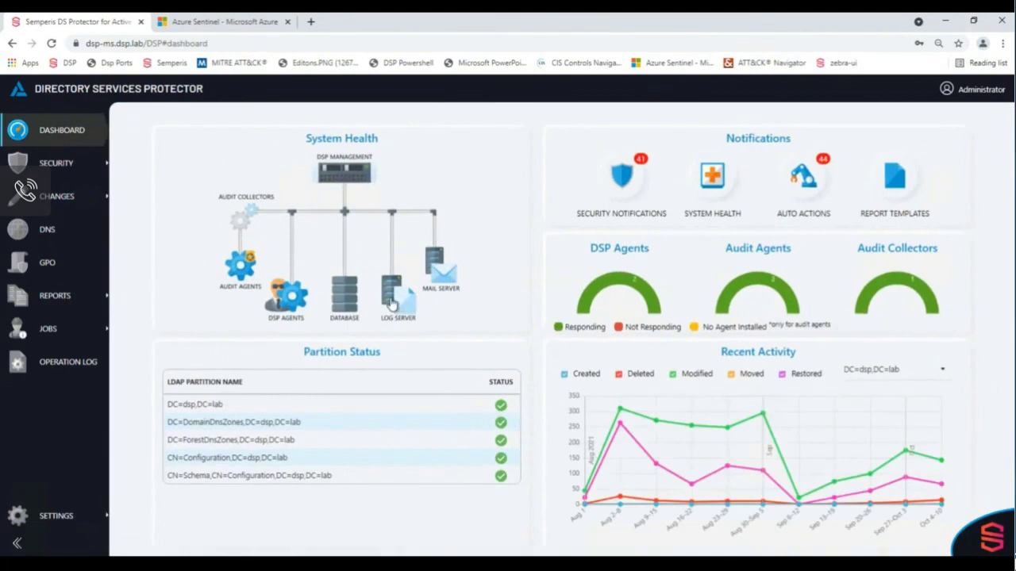
{"action": "left_click", "coordinate": [391, 304]}
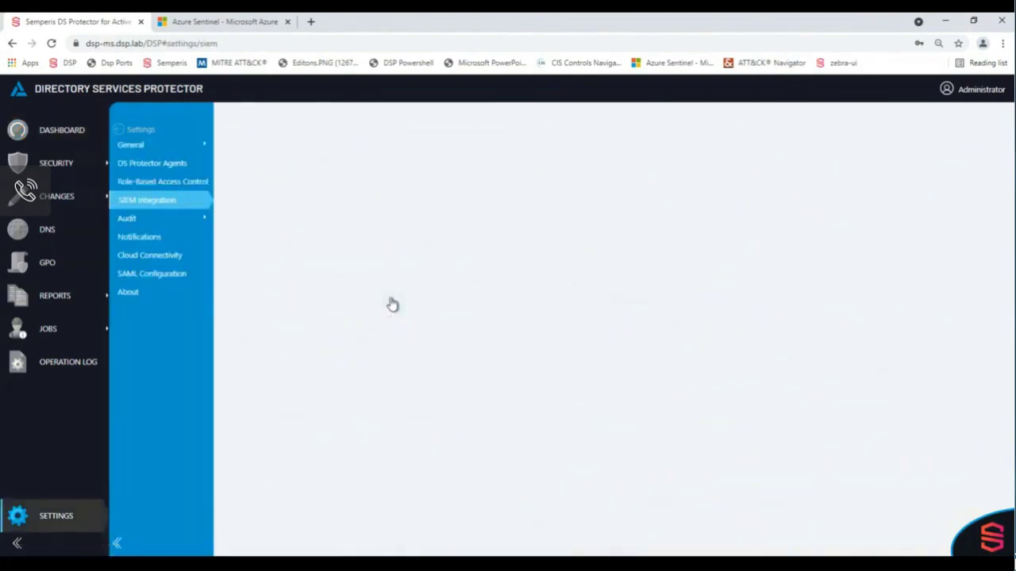
Try out SIEM integration with AD changed items and DNS enabled, browse the attribute and partition filters, switch it off and return to the dashboard without saving.
{"action": "left_click", "coordinate": [264, 127]}
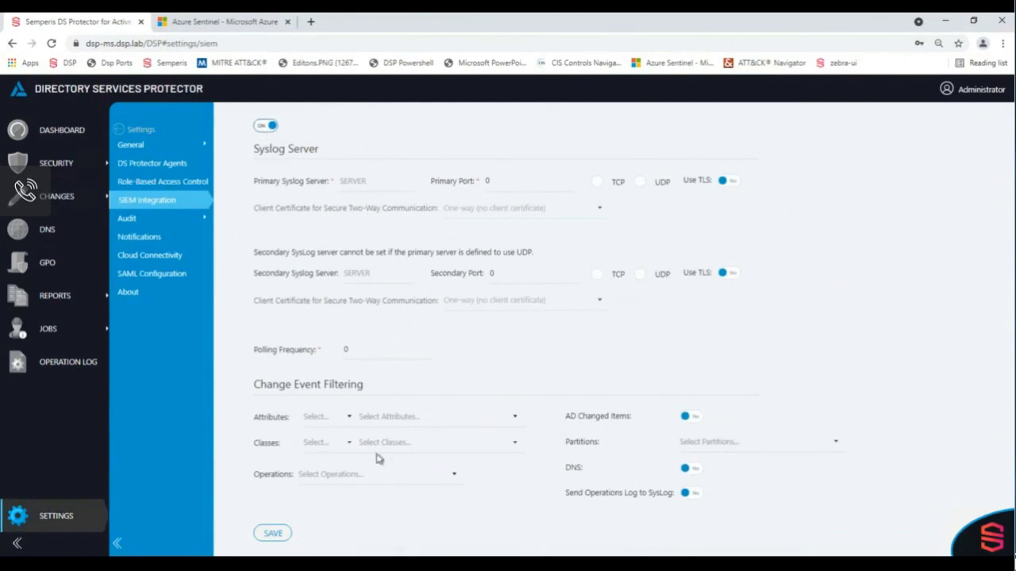
{"action": "left_click", "coordinate": [514, 419]}
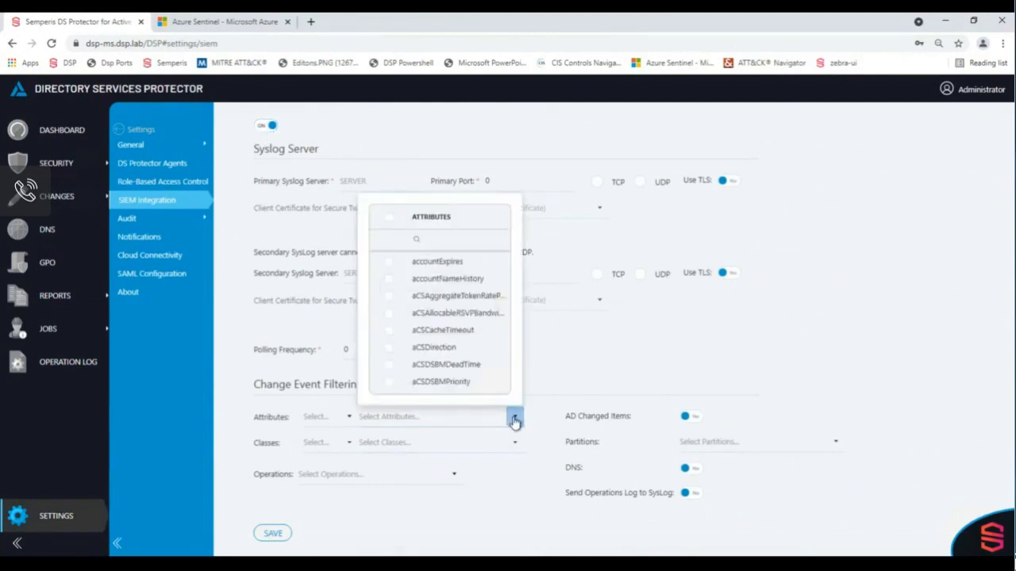
{"action": "left_click", "coordinate": [514, 419]}
{"action": "left_click", "coordinate": [688, 418]}
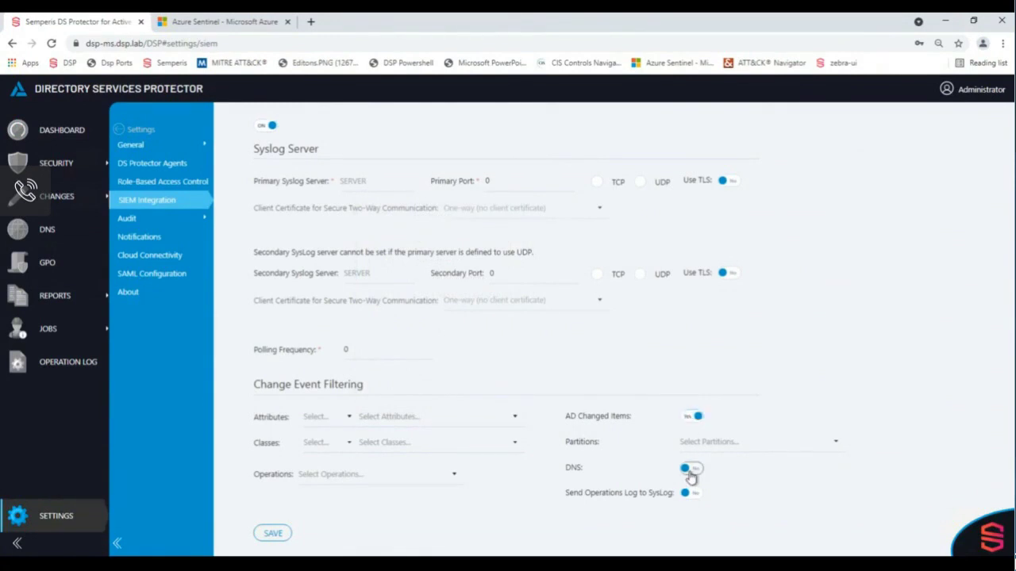
{"action": "left_click", "coordinate": [836, 444]}
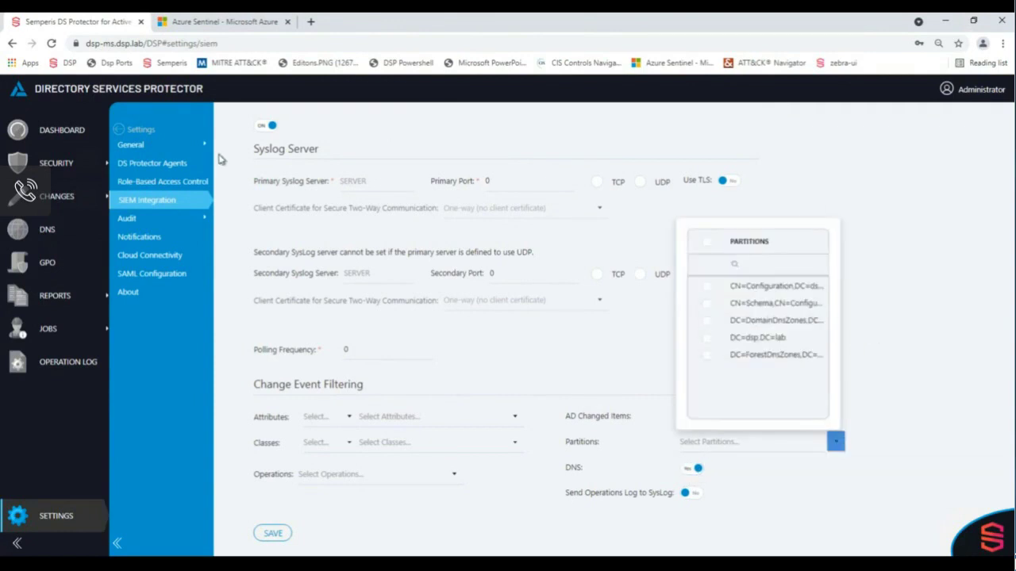
{"action": "left_click", "coordinate": [265, 125]}
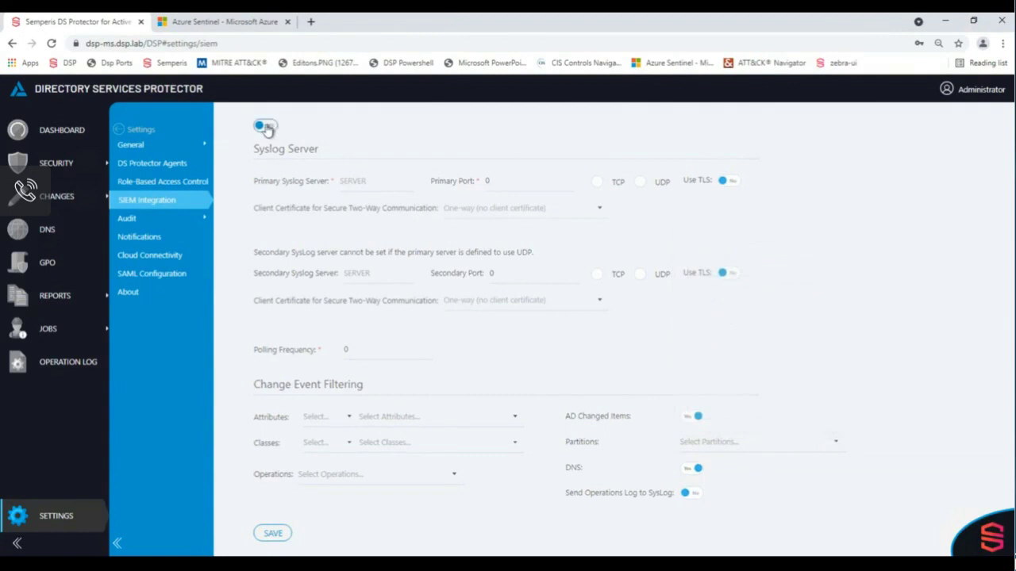
{"action": "left_click", "coordinate": [42, 134]}
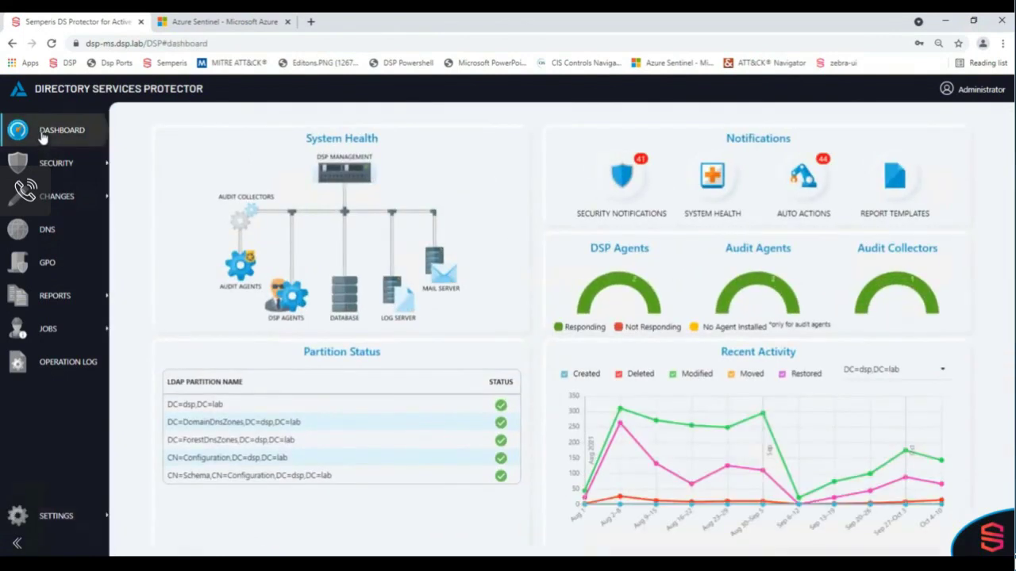
Switch to Azure Sentinel, open the most recent Semperis DSP Mimikatz's DCShadow incident, and examine its details, timeline alert and available actions.
{"action": "left_click", "coordinate": [200, 24]}
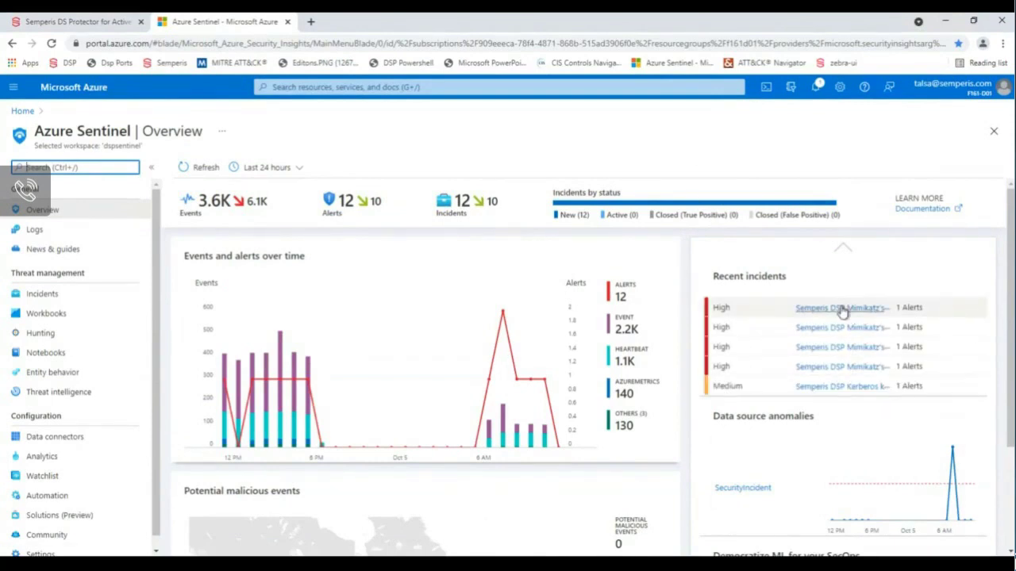
{"action": "left_click", "coordinate": [843, 311]}
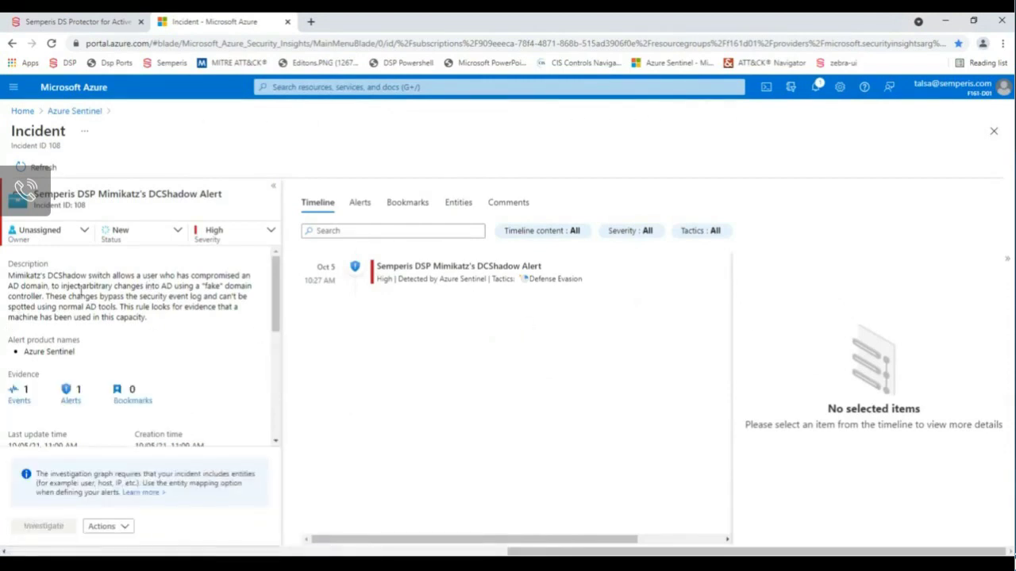
{"action": "scroll", "coordinate": [270, 318], "scroll_direction": "down", "scroll_amount": 3}
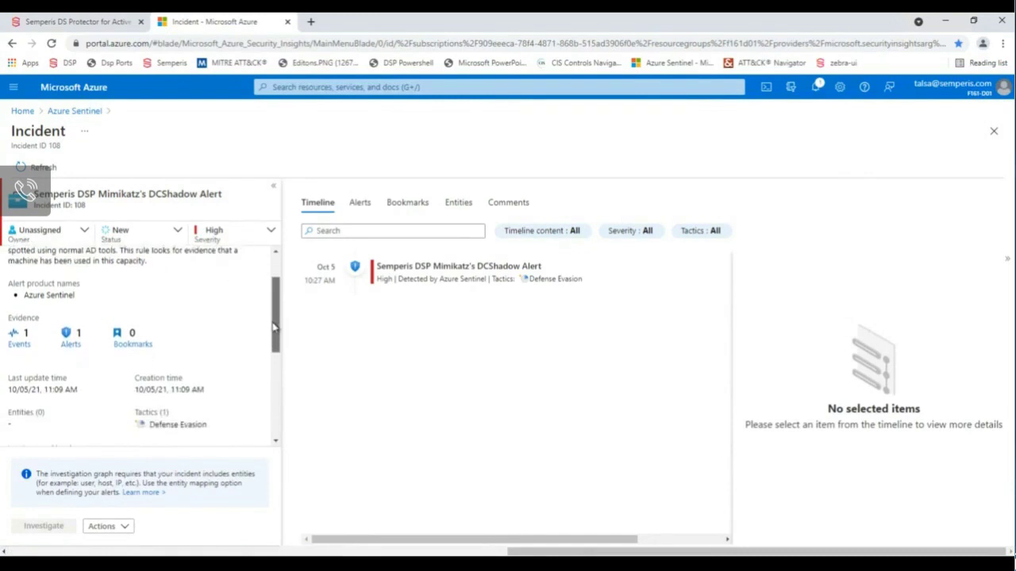
{"action": "scroll", "coordinate": [269, 341], "scroll_direction": "down", "scroll_amount": 1}
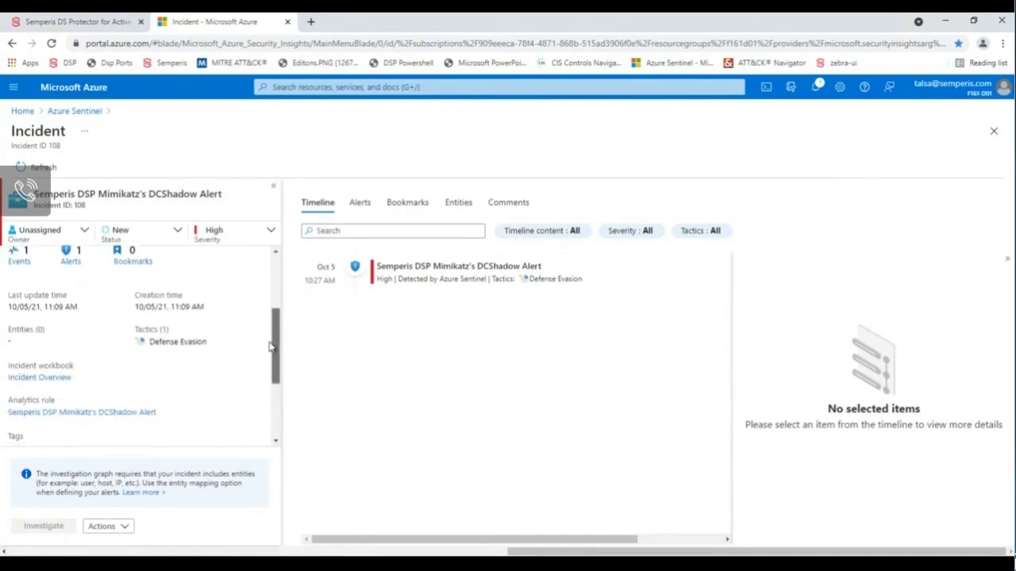
{"action": "left_click", "coordinate": [407, 278]}
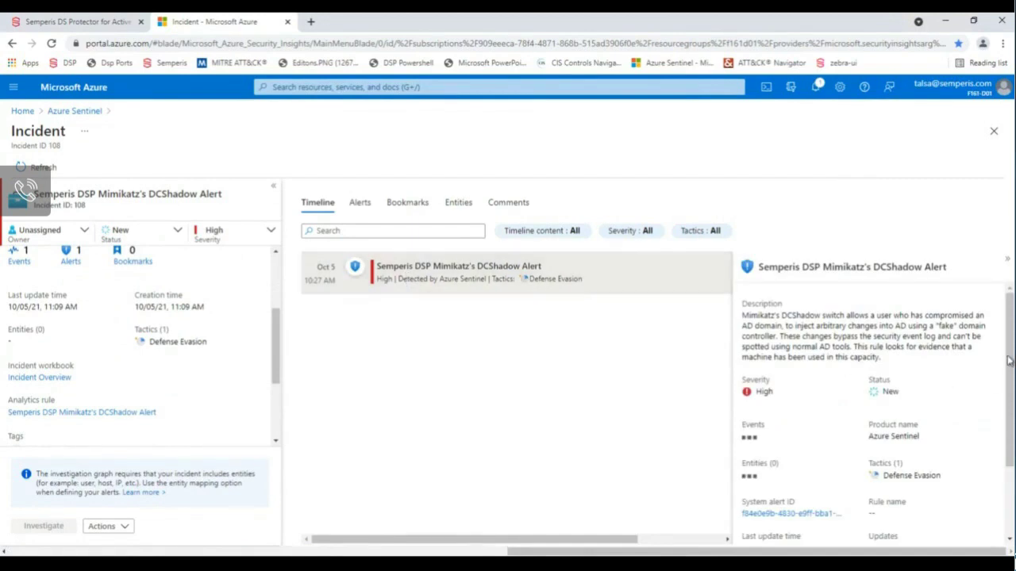
{"action": "left_click_drag", "start_coordinate": [1008, 375], "coordinate": [1002, 431]}
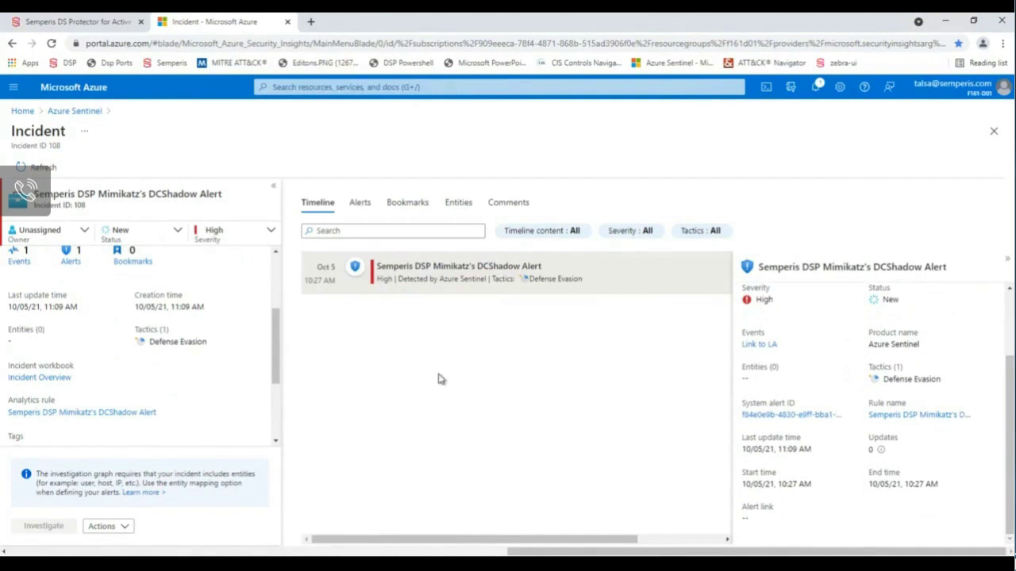
{"action": "left_click", "coordinate": [125, 529]}
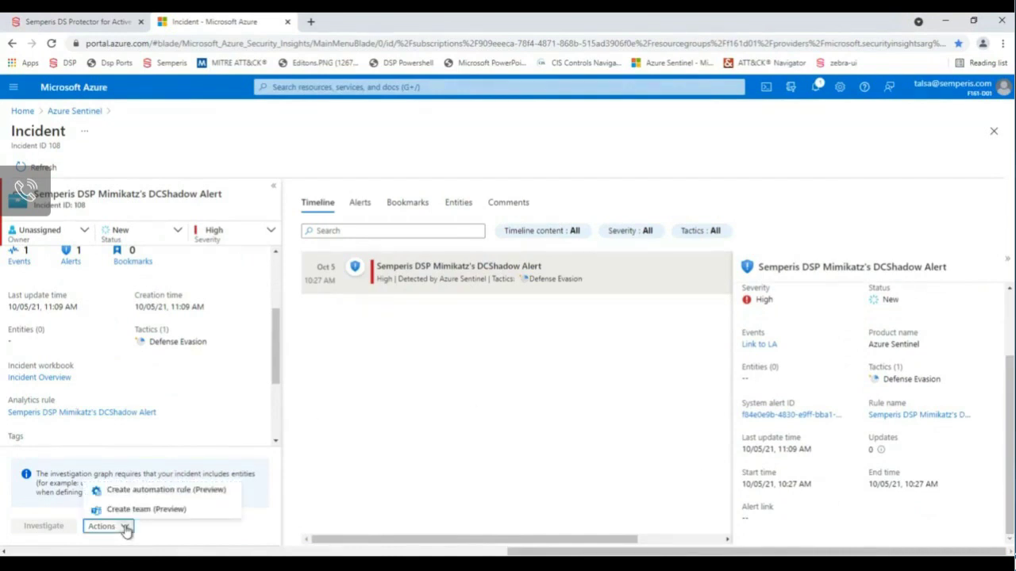
Create an automation rule from the incident that runs the SentinelResponse1 playbook for the Semperis DSP Mimikatz's DCShadow Alert analytic rule.
{"action": "left_click", "coordinate": [137, 490]}
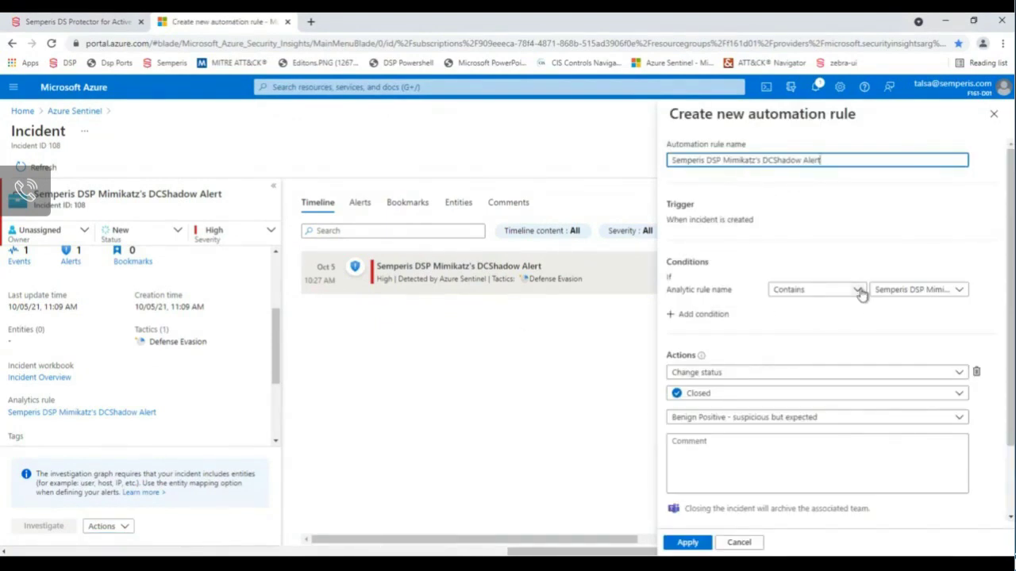
{"action": "left_click", "coordinate": [960, 291]}
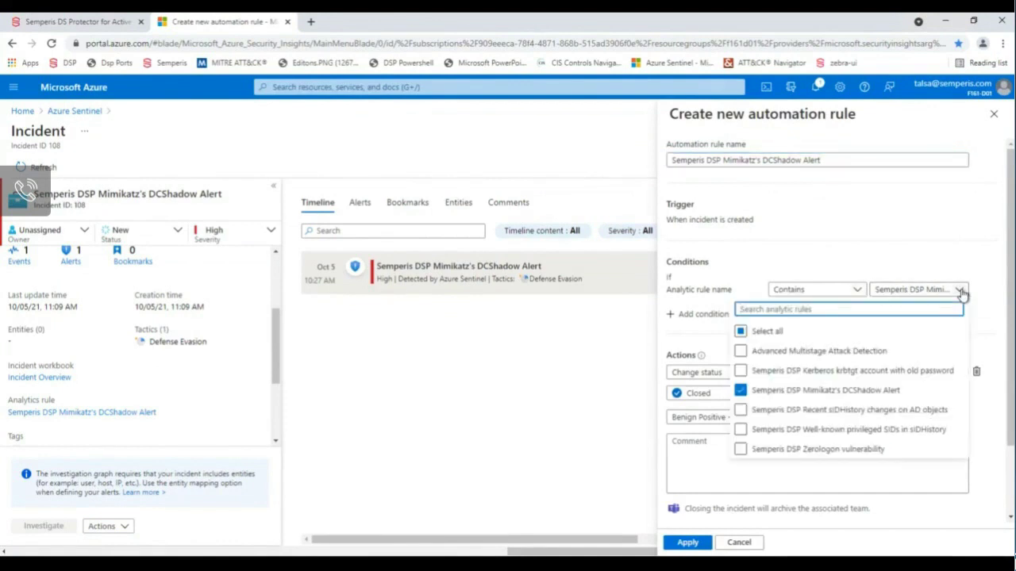
{"action": "left_click", "coordinate": [959, 291]}
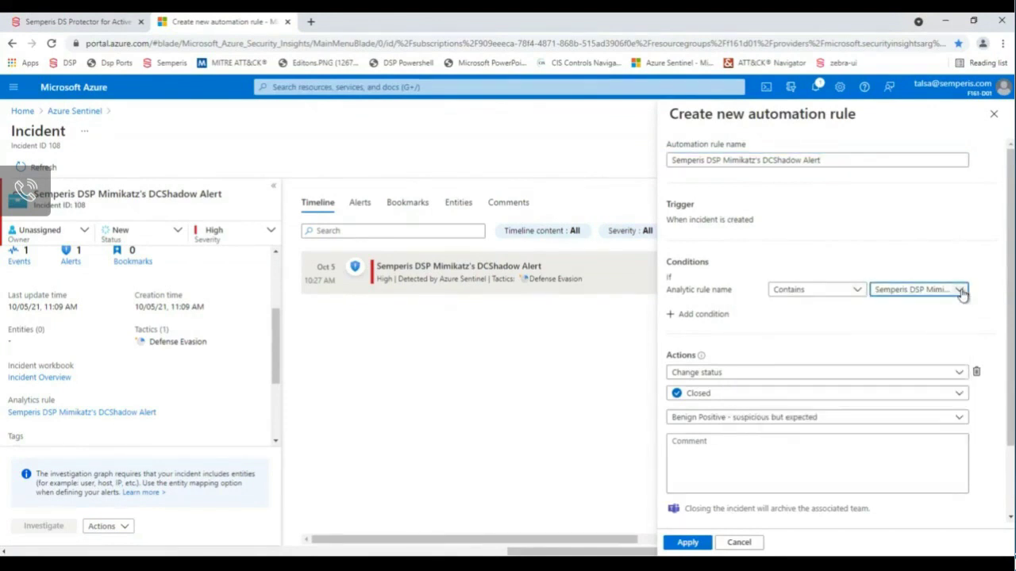
{"action": "left_click", "coordinate": [960, 372]}
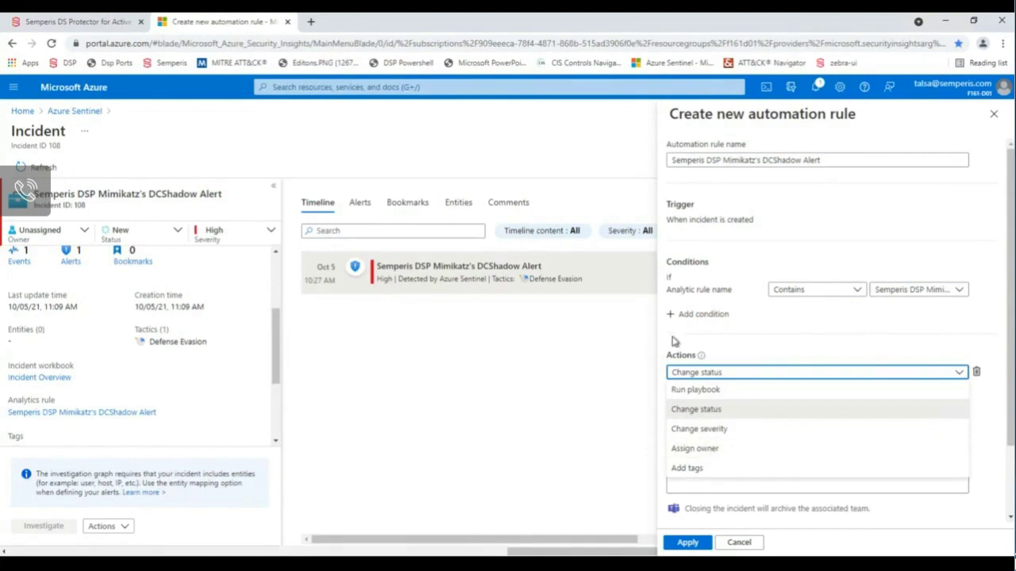
{"action": "left_click", "coordinate": [698, 390]}
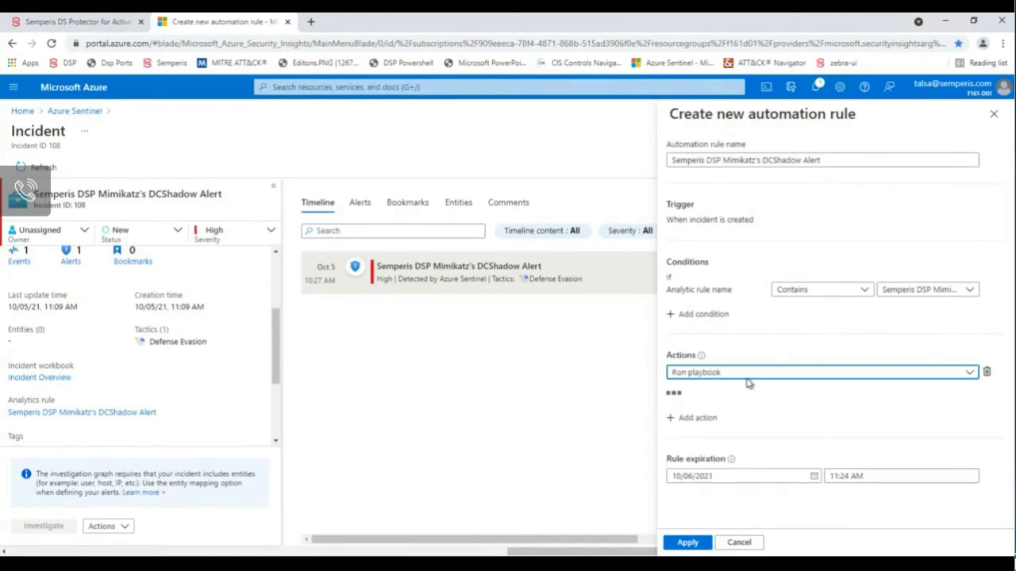
{"action": "left_click", "coordinate": [971, 395]}
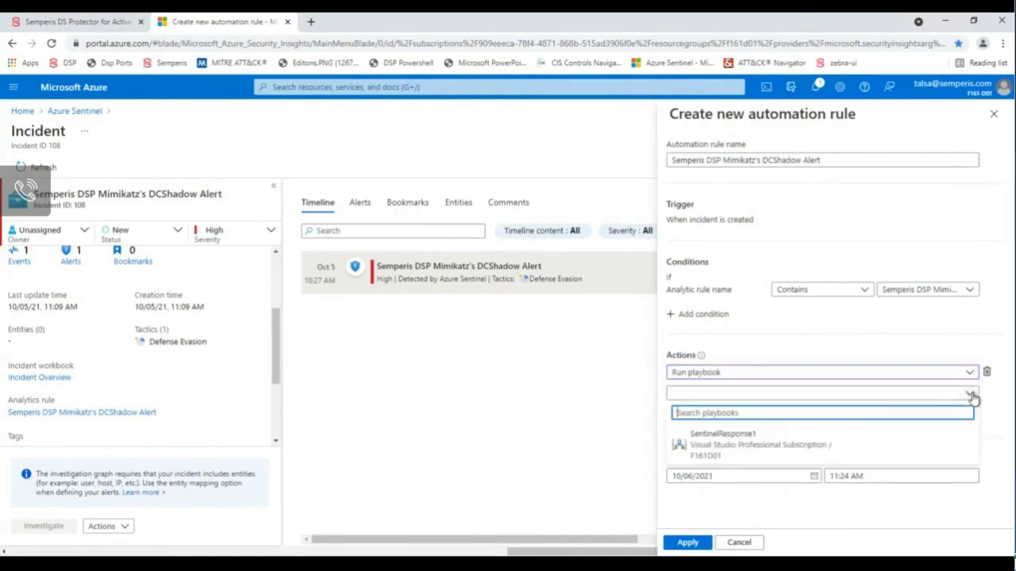
{"action": "left_click", "coordinate": [737, 446]}
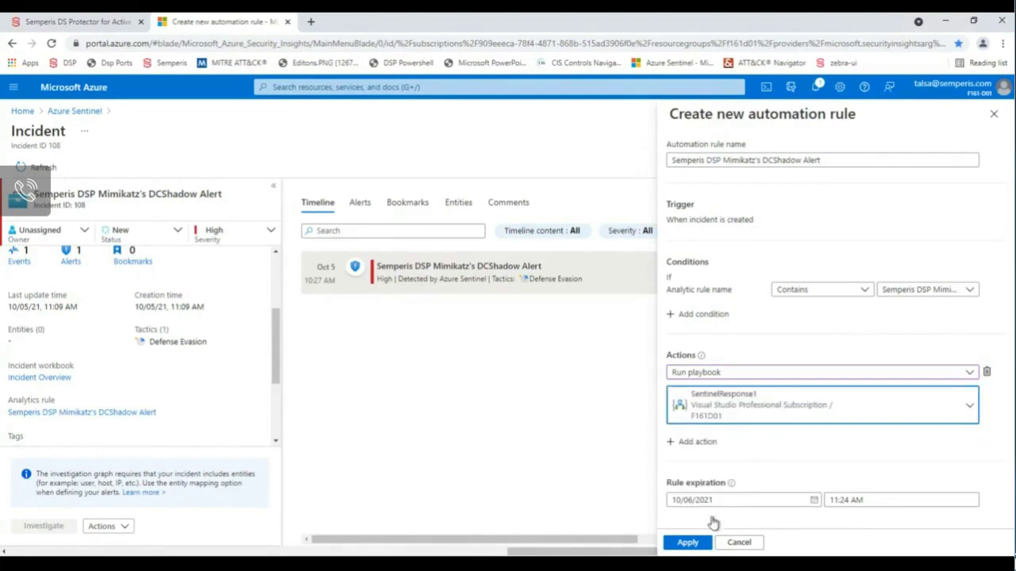
{"action": "left_click", "coordinate": [688, 544]}
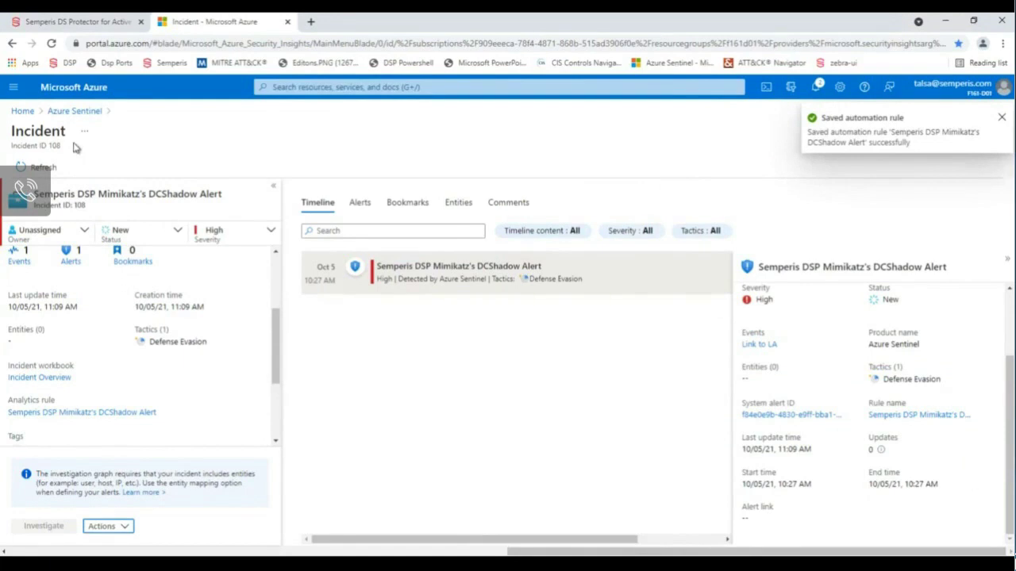
Open the SentinelResponse1 playbook from Azure Sentinel's automation playbooks in the Logic Apps Designer.
{"action": "left_click", "coordinate": [69, 114]}
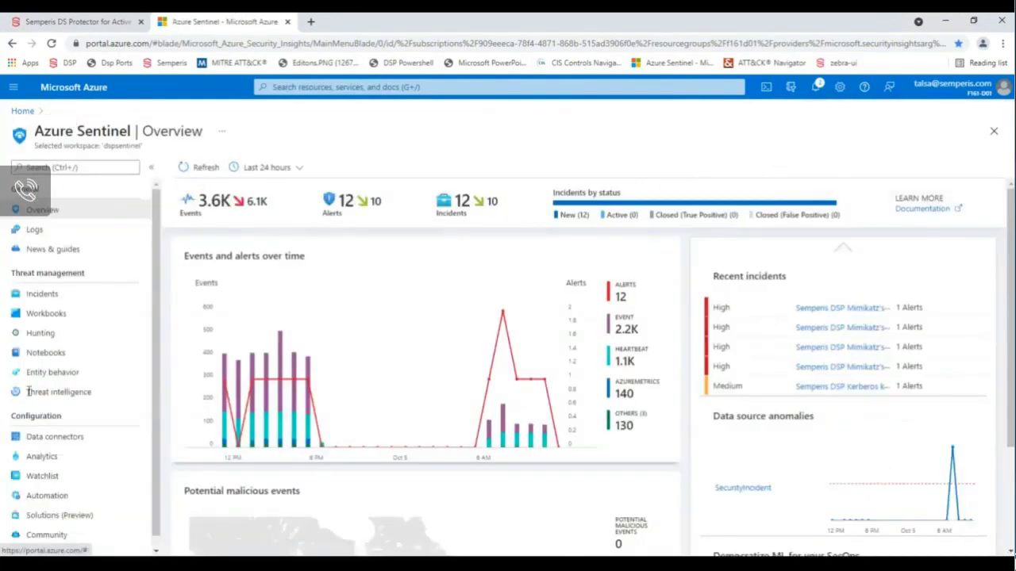
{"action": "left_click", "coordinate": [54, 498]}
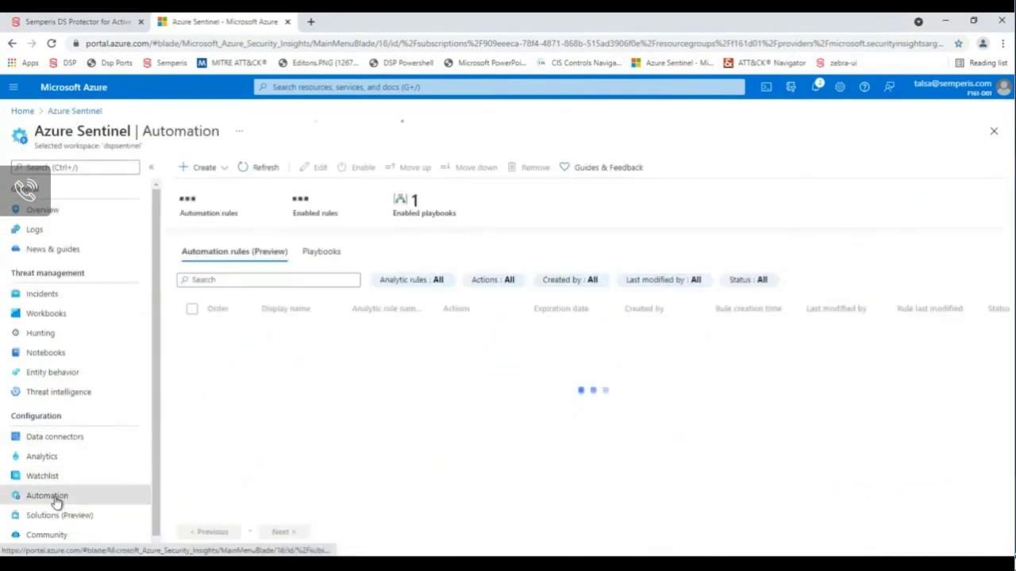
{"action": "left_click", "coordinate": [326, 255]}
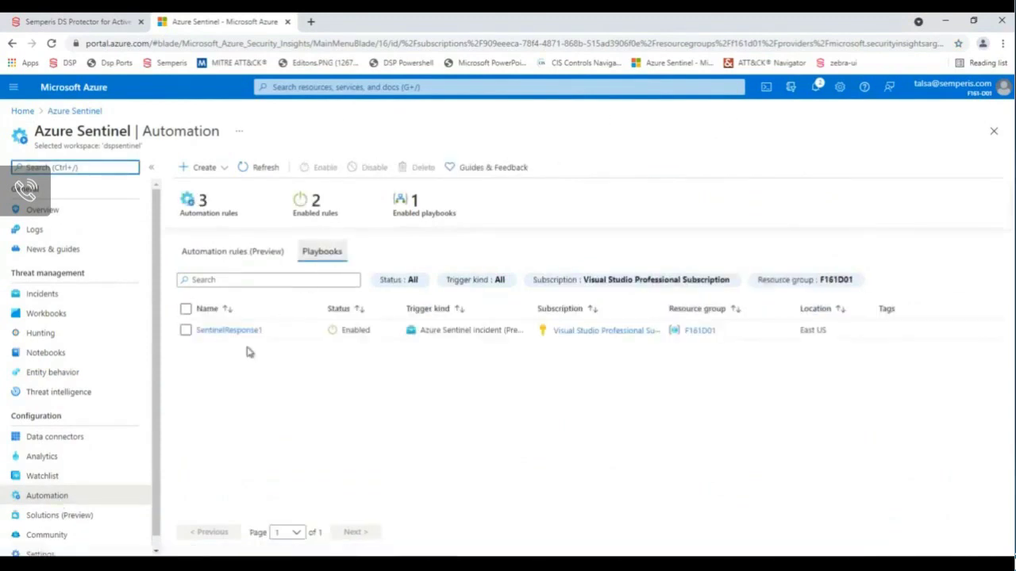
{"action": "left_click", "coordinate": [234, 331]}
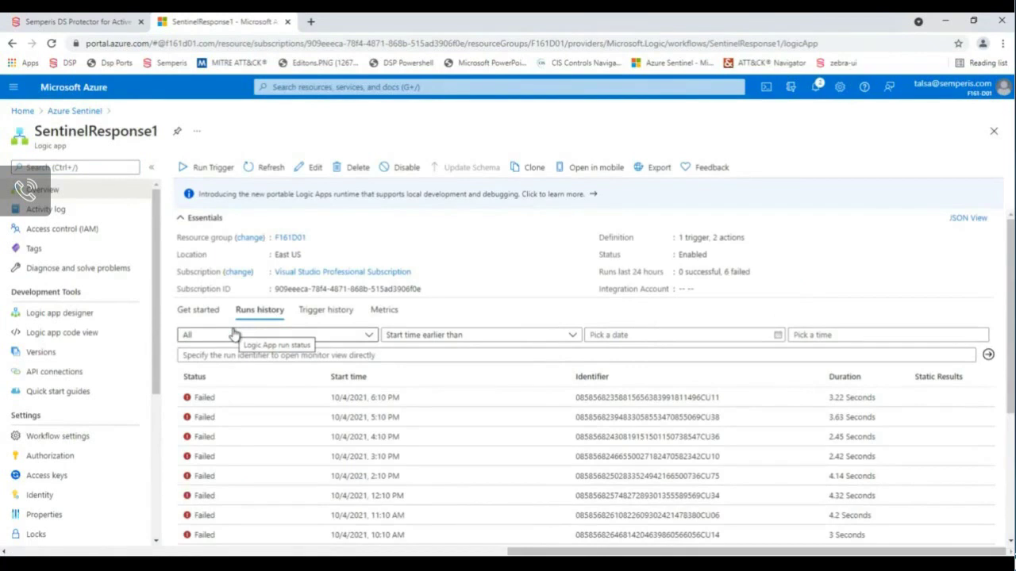
{"action": "left_click", "coordinate": [315, 167]}
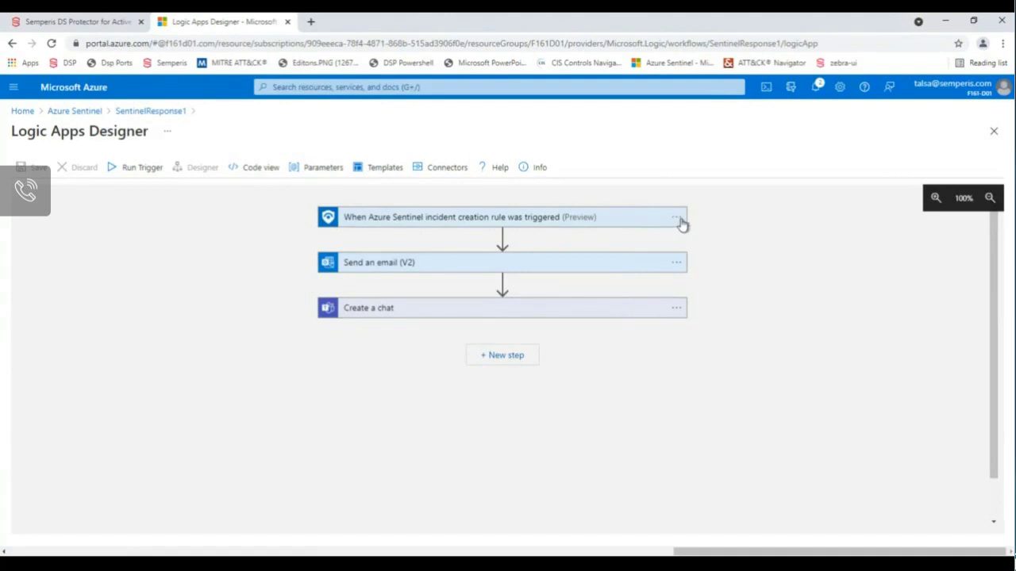
Start a new step after Create a chat, browse the Azure AD Identity Protection actions, and return to Azure Sentinel without saving.
{"action": "left_click", "coordinate": [505, 358]}
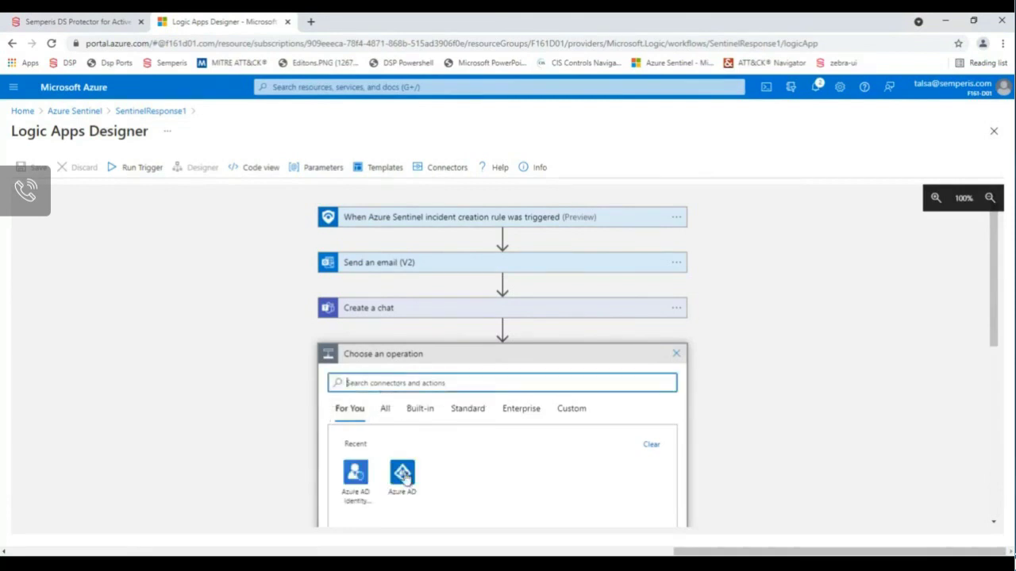
{"action": "left_click", "coordinate": [356, 475]}
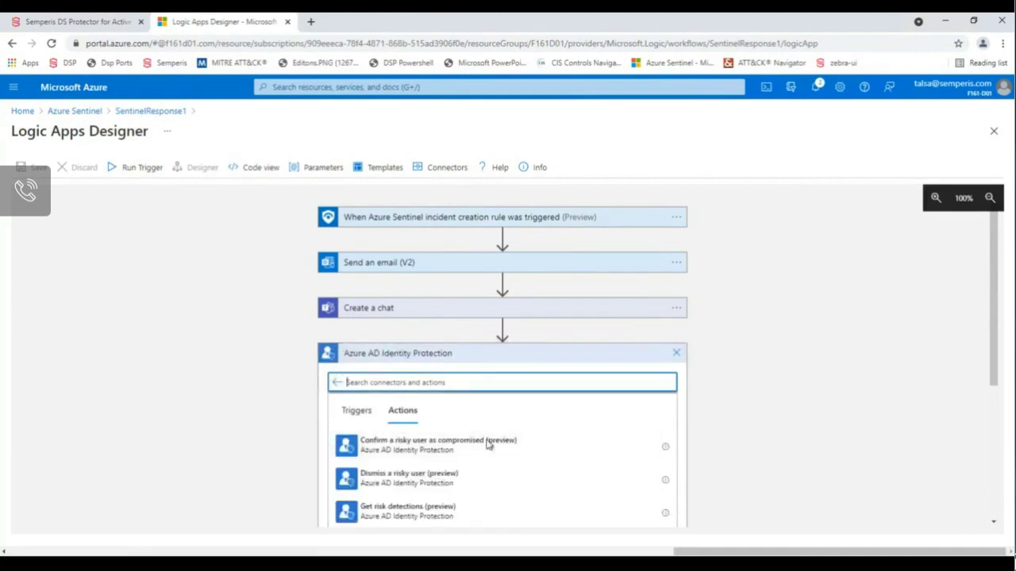
{"action": "scroll", "coordinate": [557, 466], "scroll_direction": "down", "scroll_amount": 1}
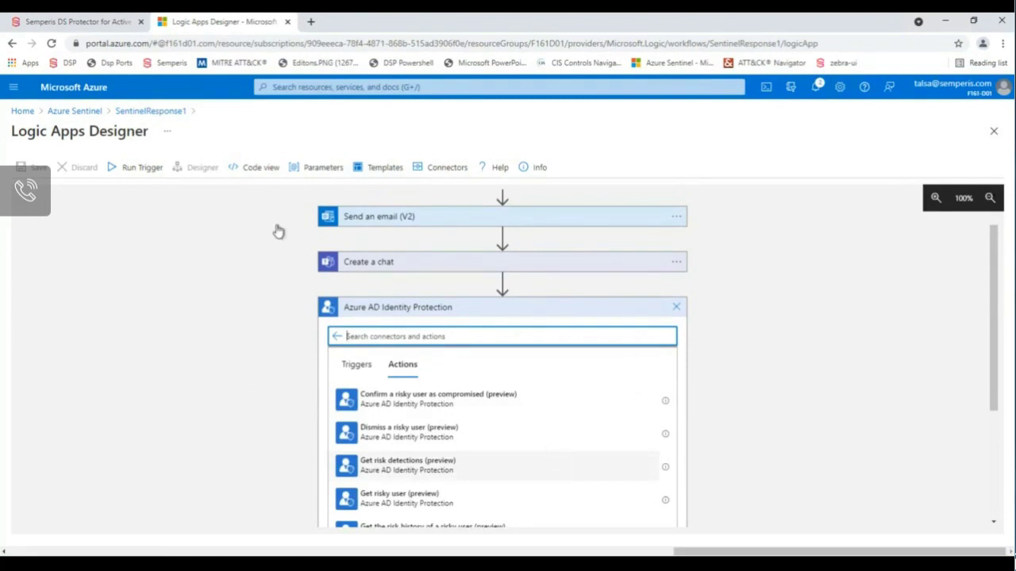
{"action": "left_click", "coordinate": [85, 115]}
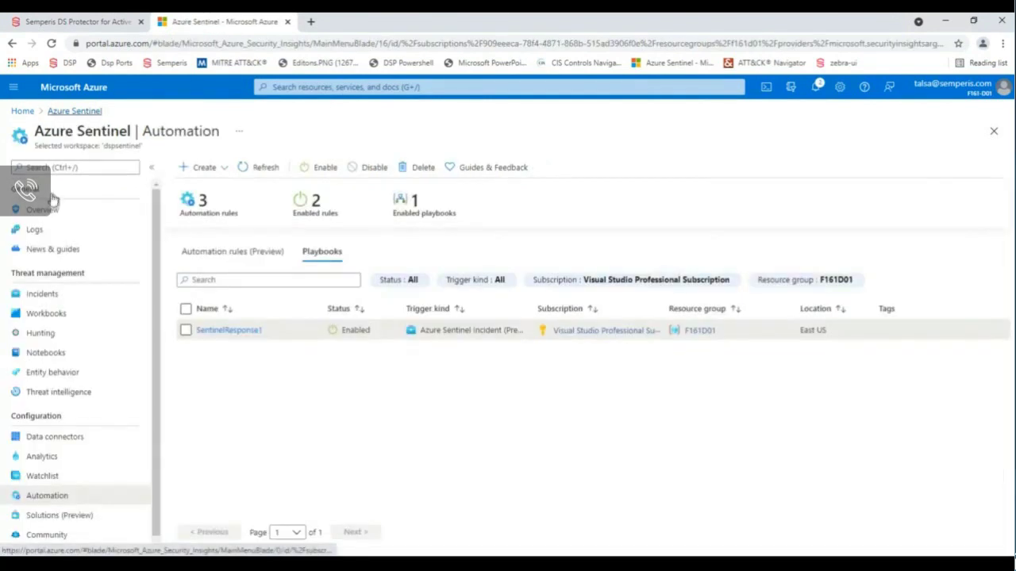
Open the saved Semperis Directory Services Protector workbook in Azure Sentinel.
{"action": "left_click", "coordinate": [50, 318]}
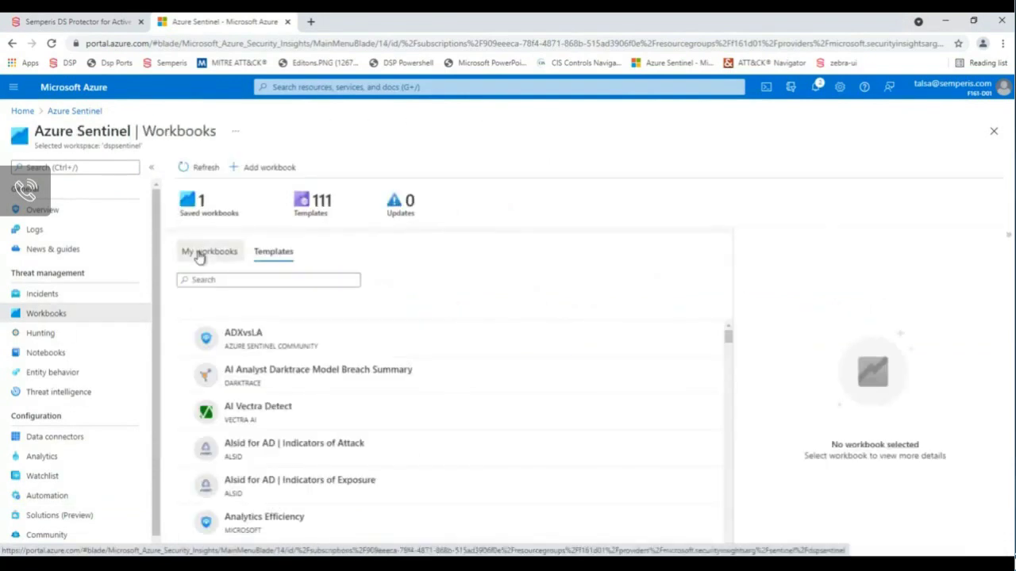
{"action": "left_click", "coordinate": [199, 254]}
{"action": "left_click", "coordinate": [268, 339]}
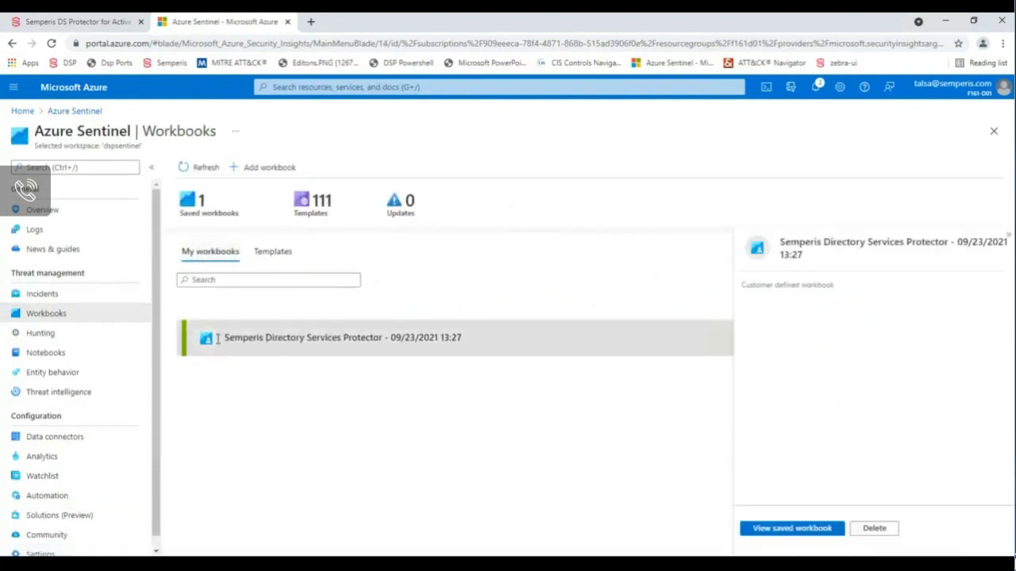
{"action": "left_click", "coordinate": [805, 528]}
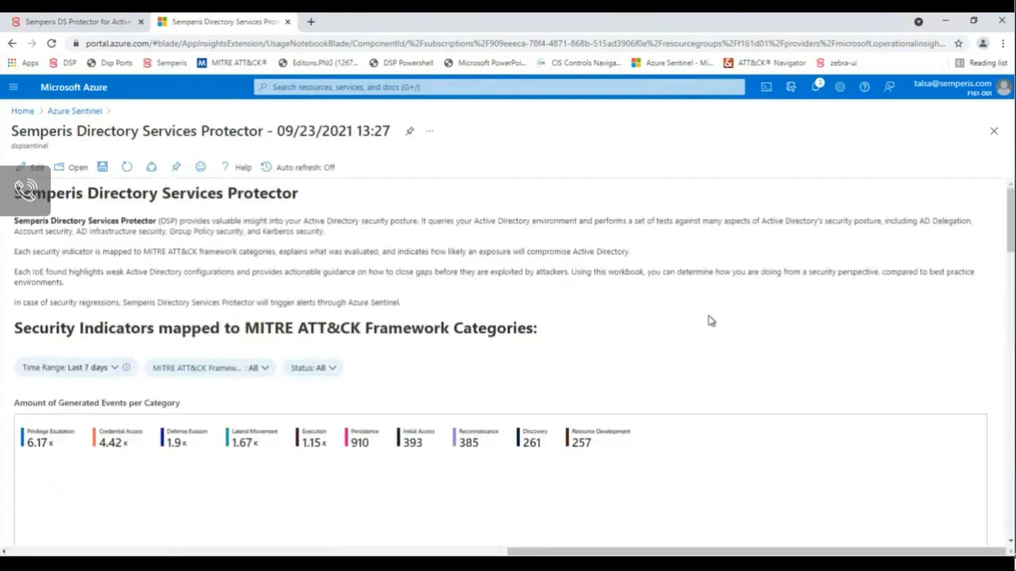
Limit the workbook's security indicators to the last hour and the Defense Evasion, Execution and Lateral Movement MITRE ATT&CK categories.
{"action": "mouse_move", "coordinate": [1008, 222]}
{"action": "left_mouse_down"}
{"action": "mouse_move", "coordinate": [1008, 340]}
{"action": "mouse_move", "coordinate": [992, 222]}
{"action": "left_mouse_up"}
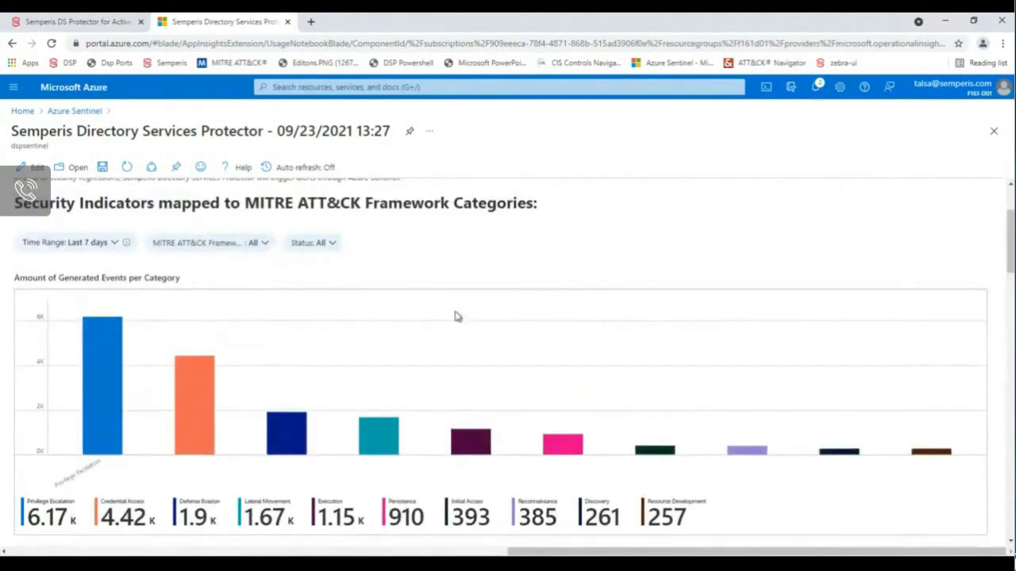
{"action": "left_click", "coordinate": [125, 242]}
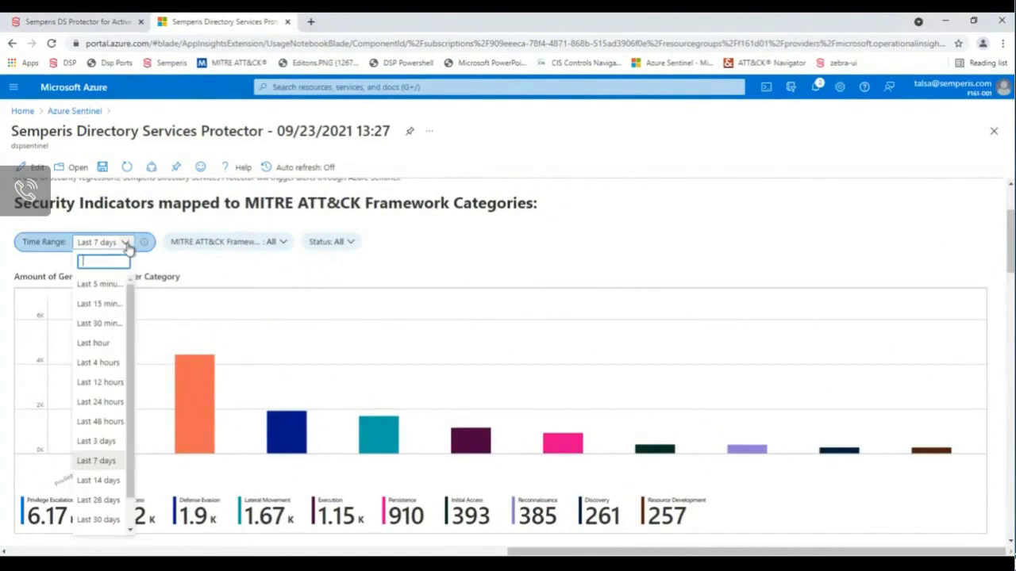
{"action": "left_click", "coordinate": [98, 343]}
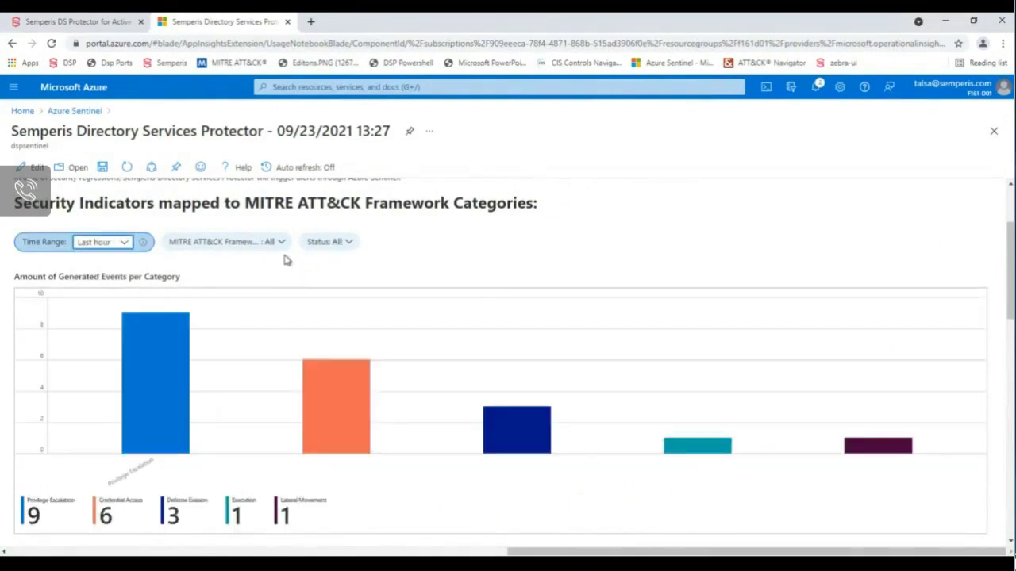
{"action": "left_click", "coordinate": [322, 242]}
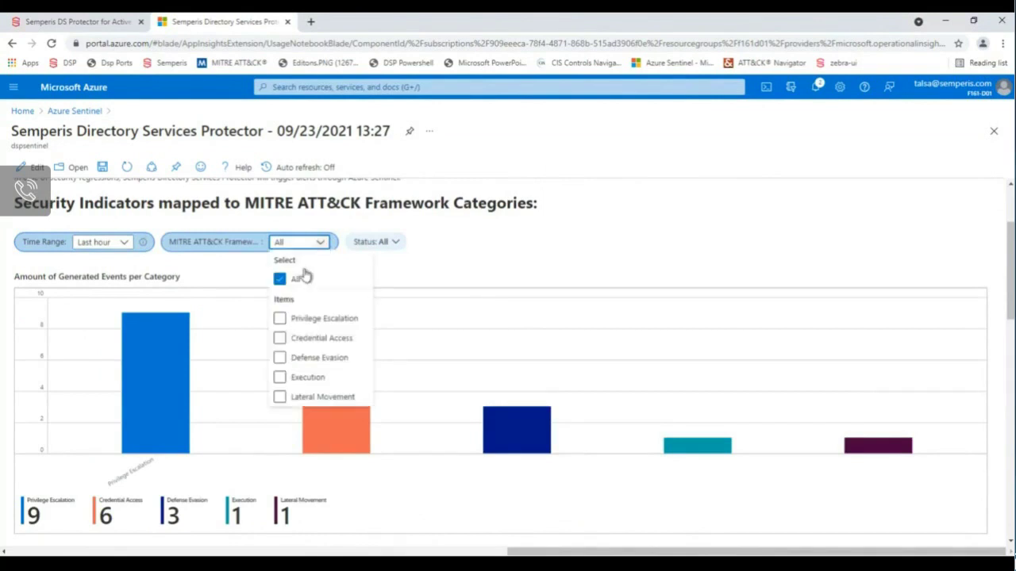
{"action": "left_click", "coordinate": [283, 397]}
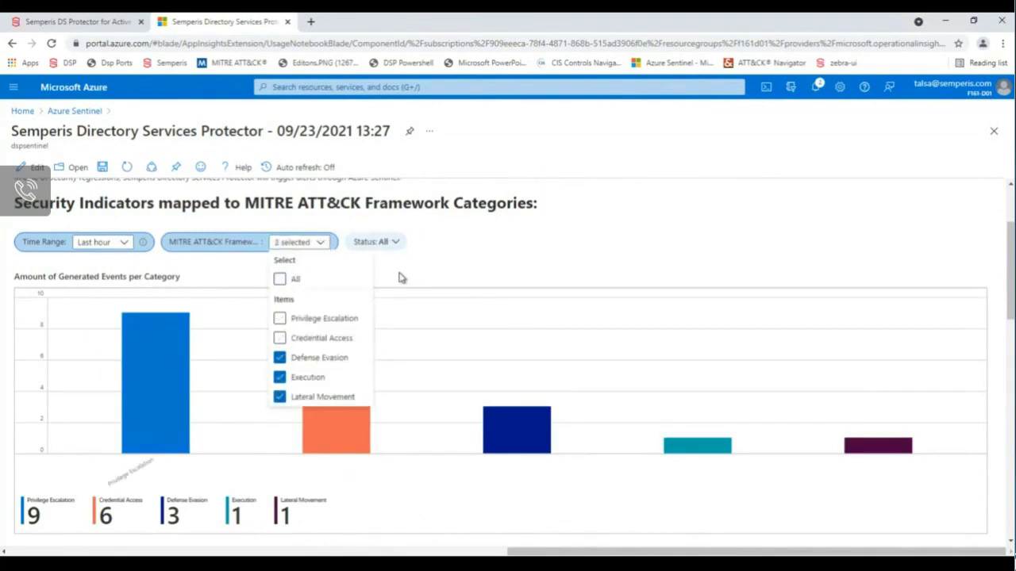
Filter the security indicators by Failed status and review the Indicators of Exposure breakdown before returning to the Azure Sentinel overview.
{"action": "left_click", "coordinate": [395, 243]}
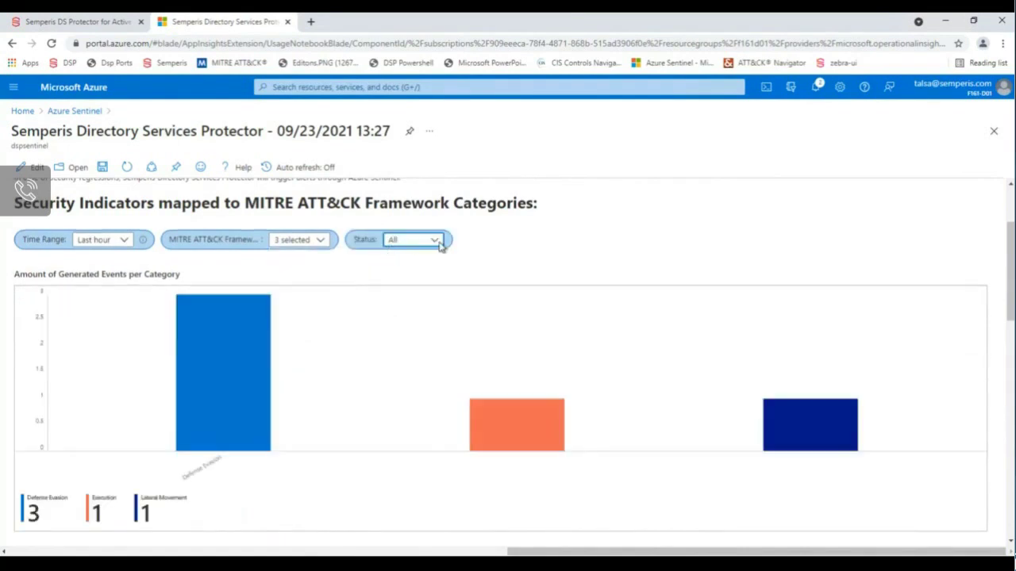
{"action": "left_click", "coordinate": [435, 240]}
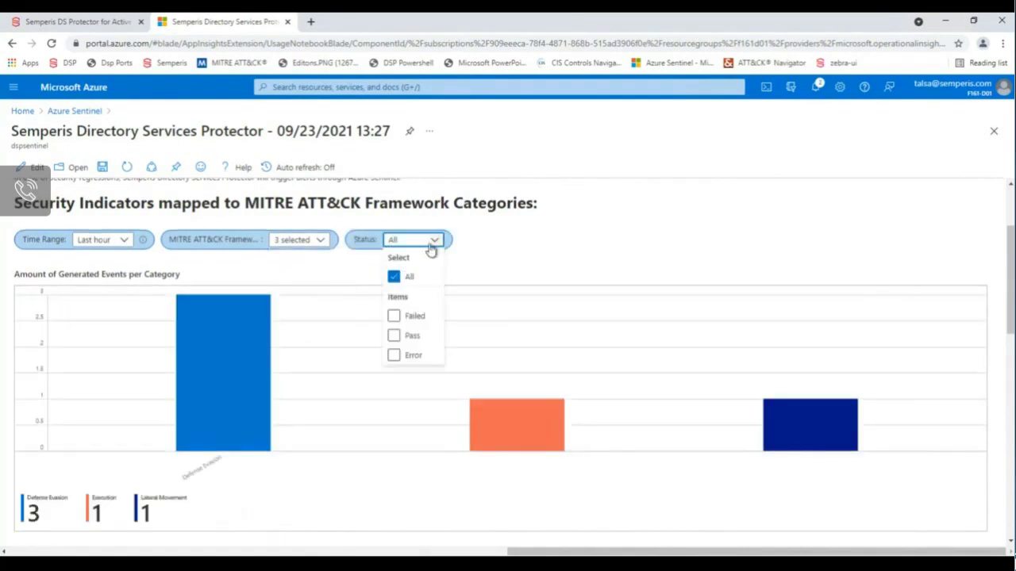
{"action": "left_click", "coordinate": [394, 318]}
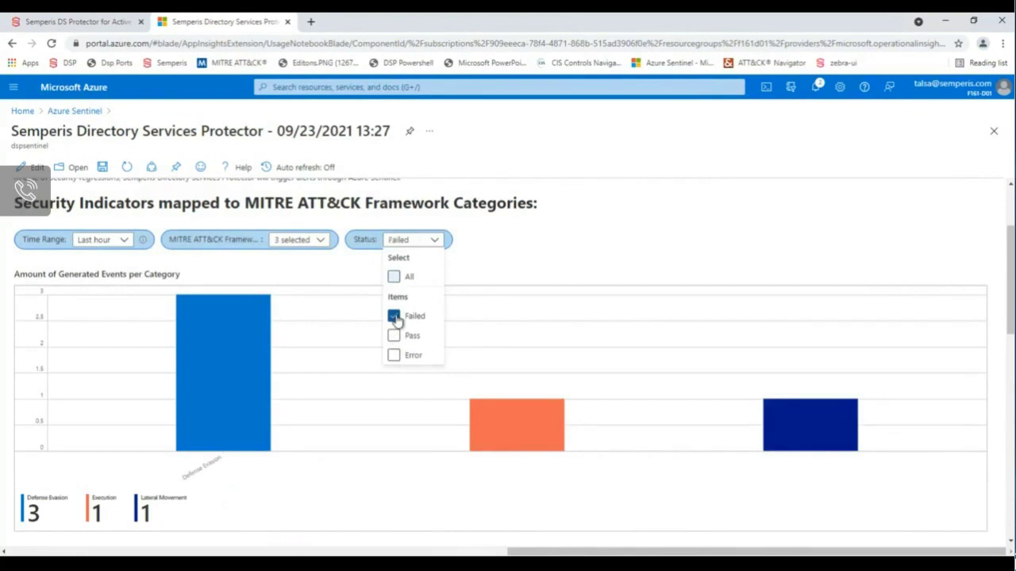
{"action": "left_click", "coordinate": [534, 246]}
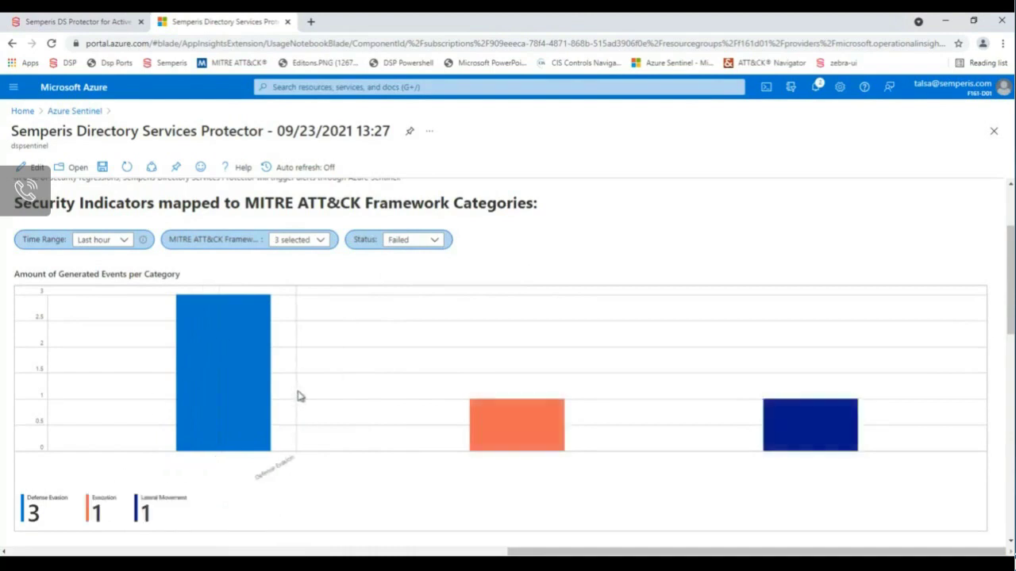
{"action": "scroll", "coordinate": [297, 396], "scroll_direction": "down", "scroll_amount": 1}
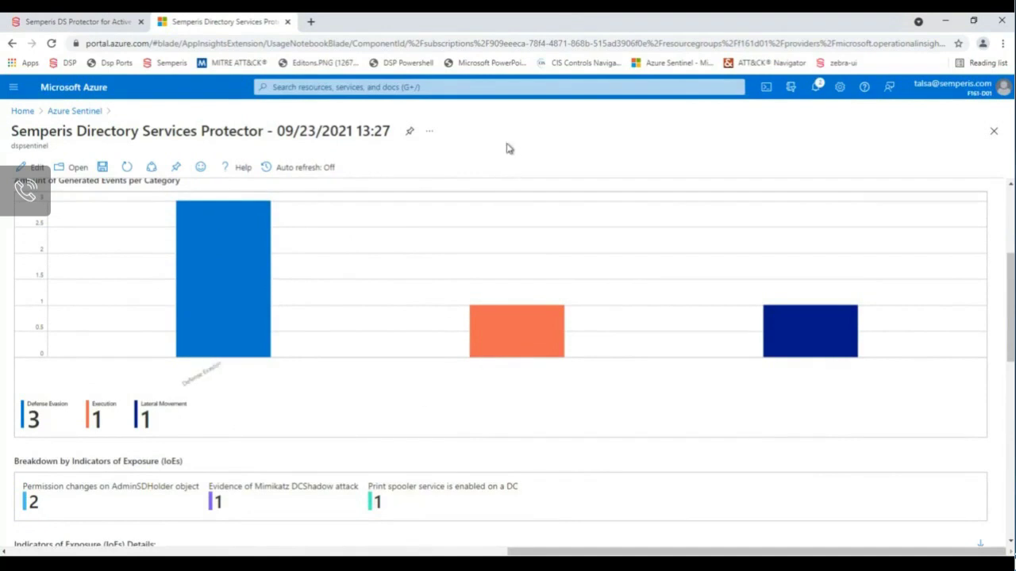
{"action": "left_click", "coordinate": [658, 64]}
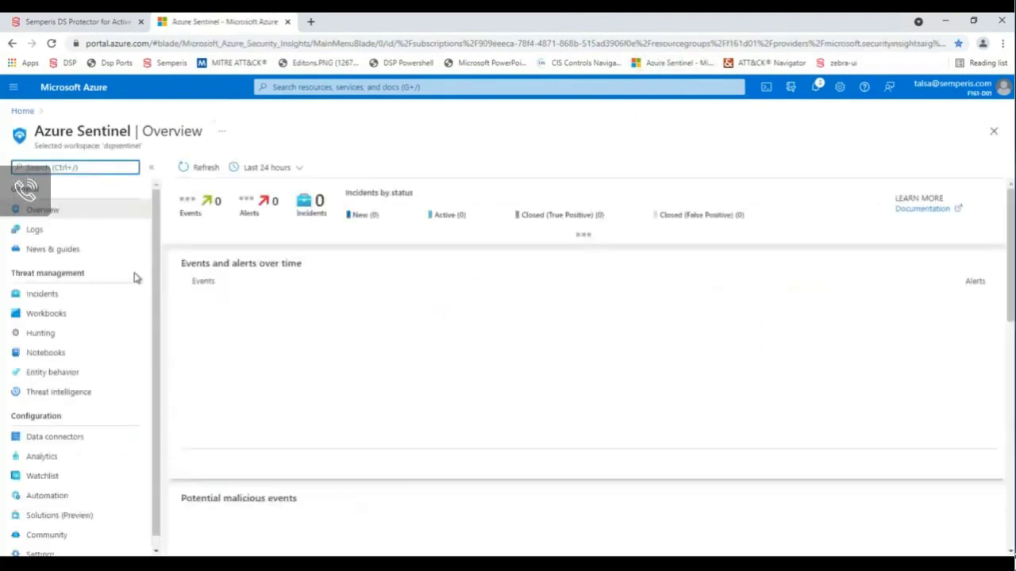
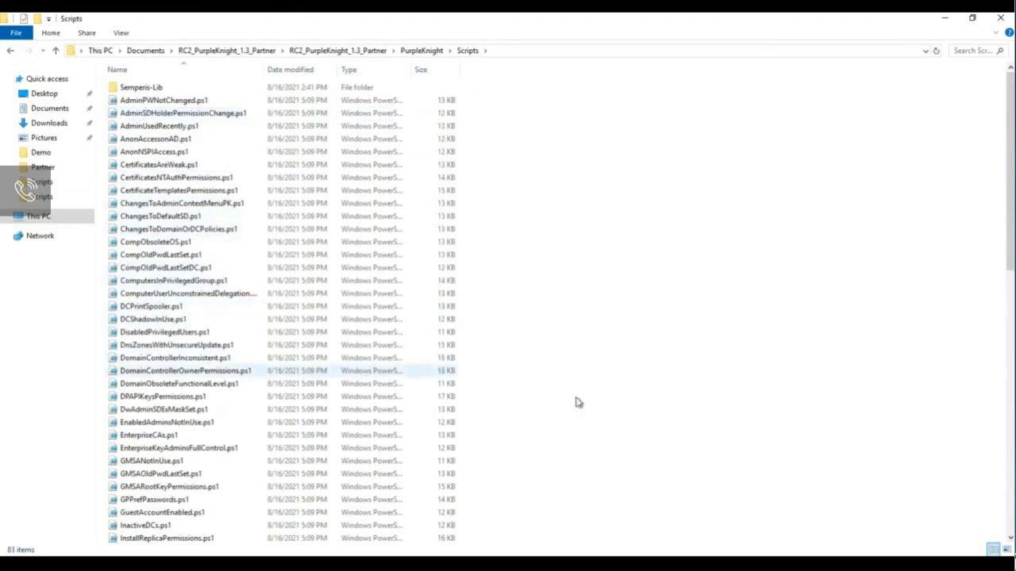
Open the DCShadowInUse.ps1 script from the PurpleKnight Scripts folder and highlight its signature block.
{"action": "double_click", "coordinate": [151, 319]}
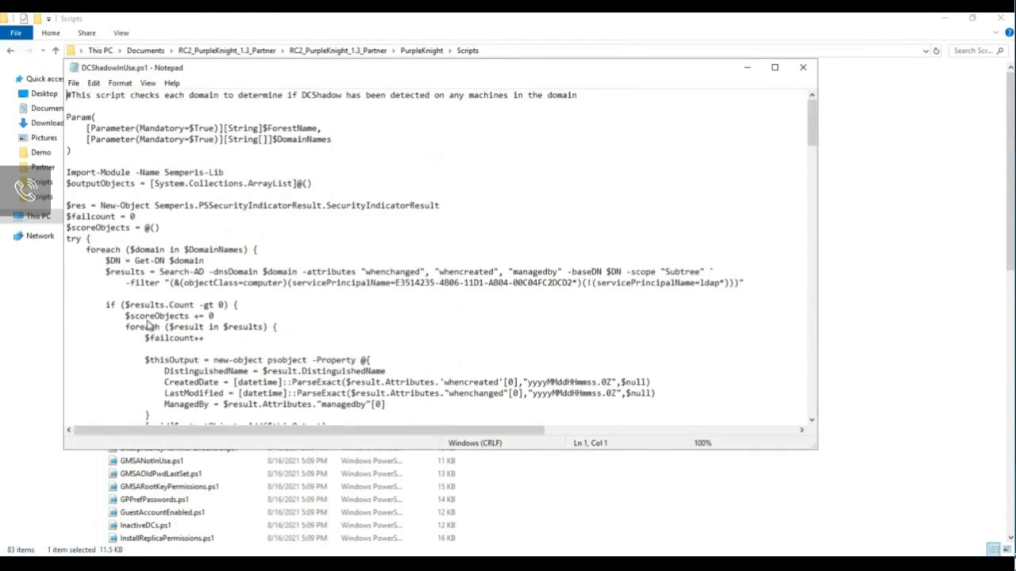
{"action": "left_click_drag", "start_coordinate": [814, 119], "coordinate": [812, 225]}
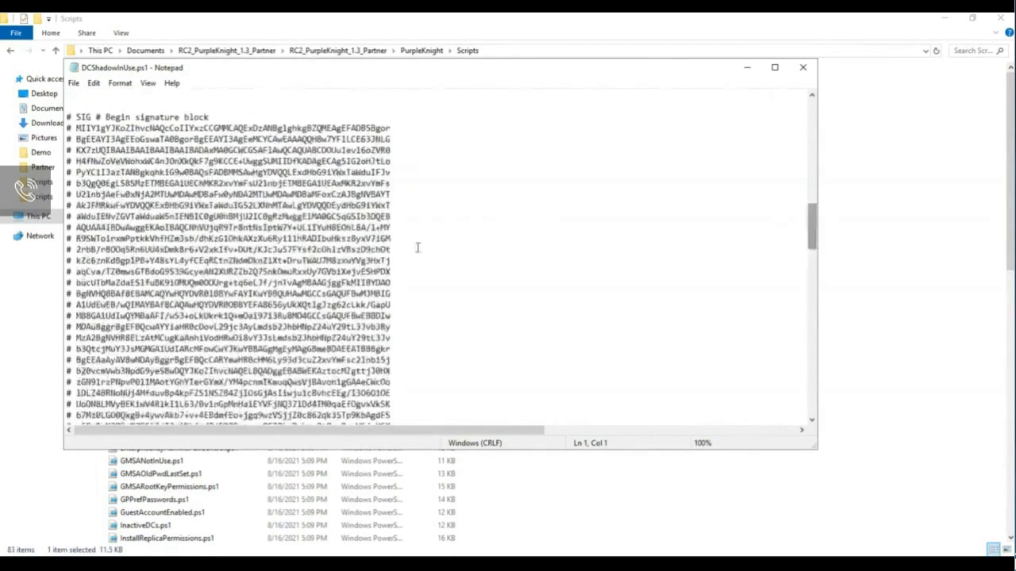
{"action": "left_click_drag", "start_coordinate": [81, 116], "coordinate": [390, 393]}
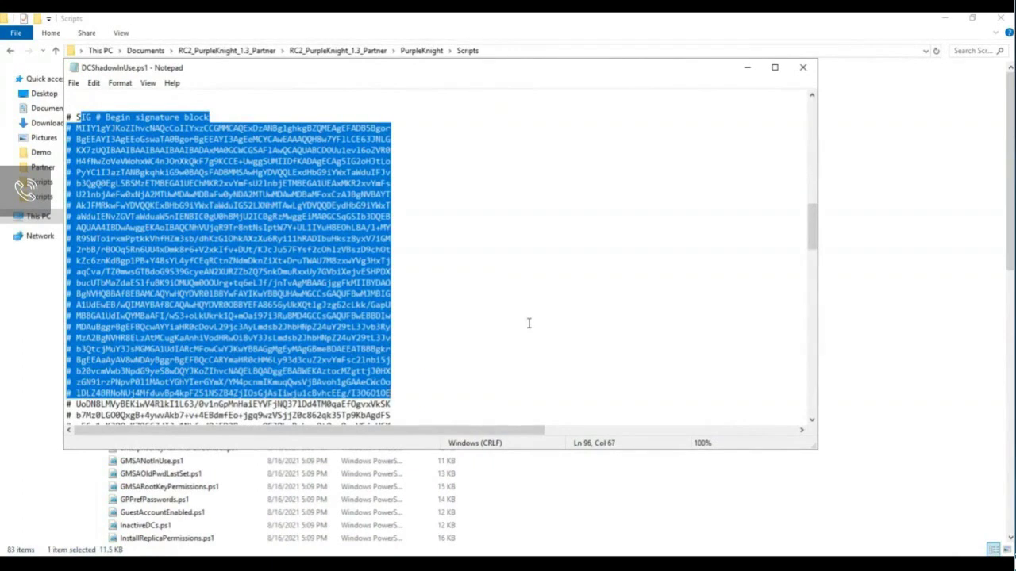
Close the DCShadowInUse.ps1 script and launch PurpleKnight.exe from the PurpleKnight folder.
{"action": "left_click", "coordinate": [804, 70]}
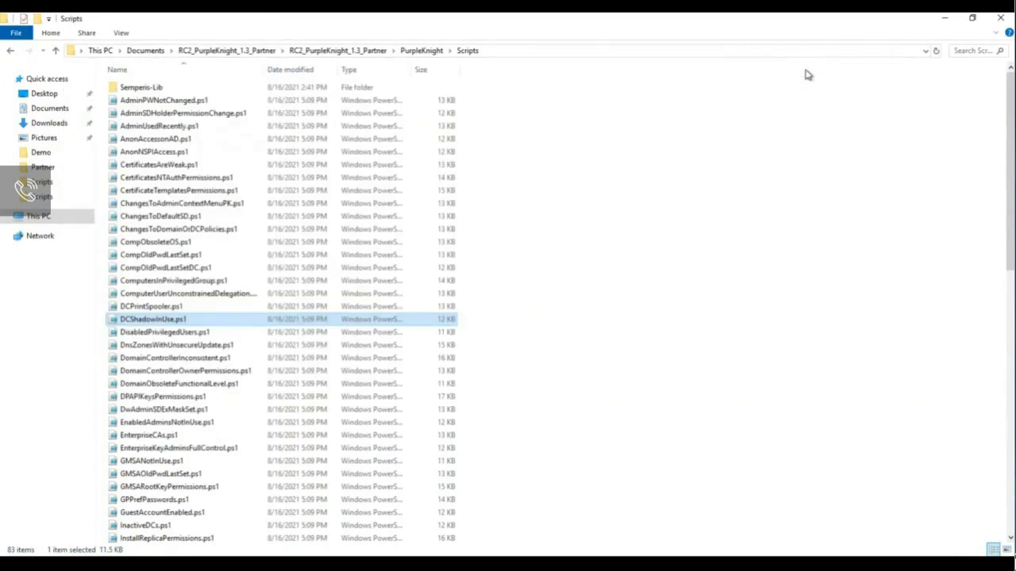
{"action": "left_click", "coordinate": [415, 51]}
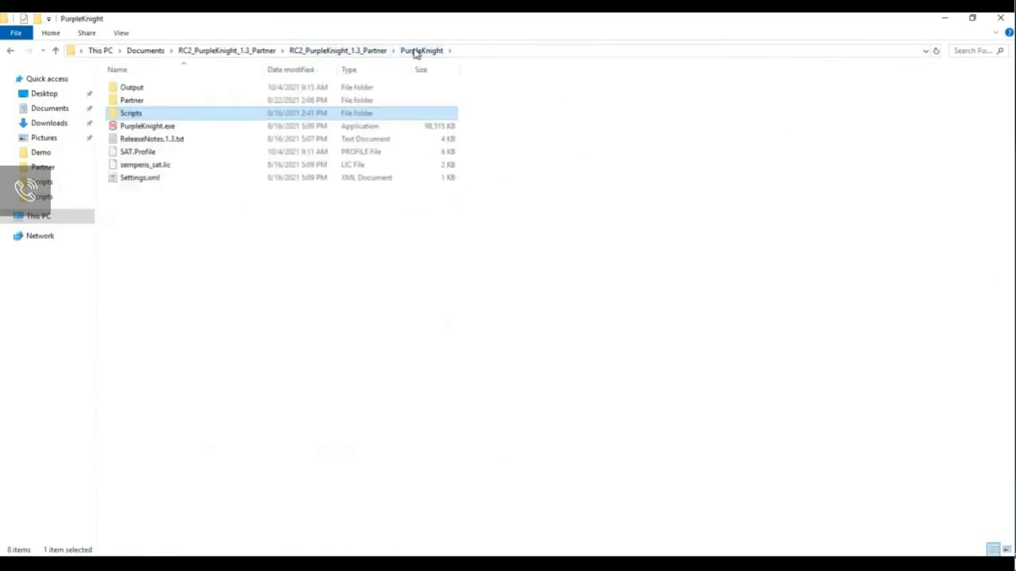
{"action": "left_click", "coordinate": [151, 131]}
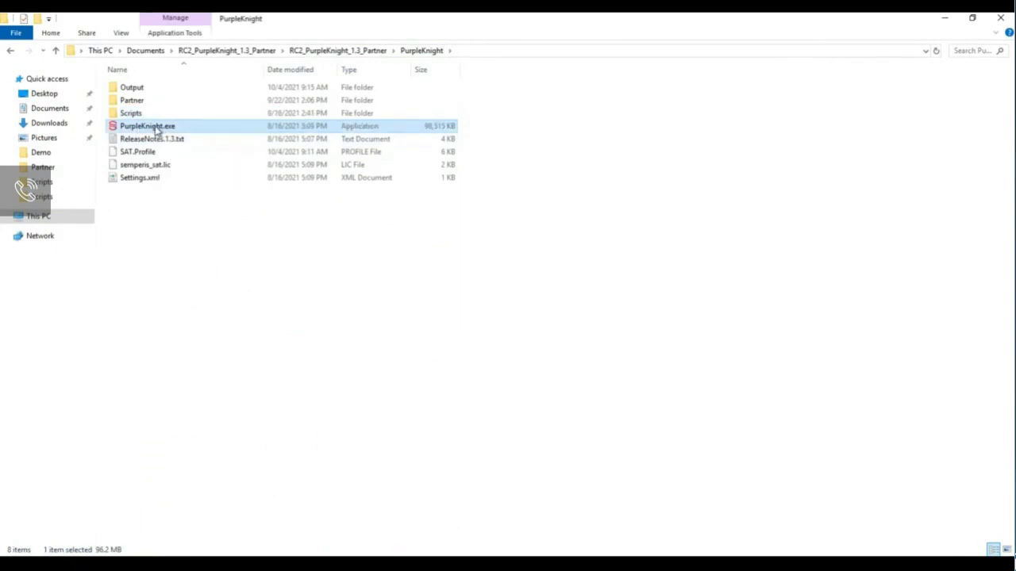
{"action": "double_click", "coordinate": [156, 131]}
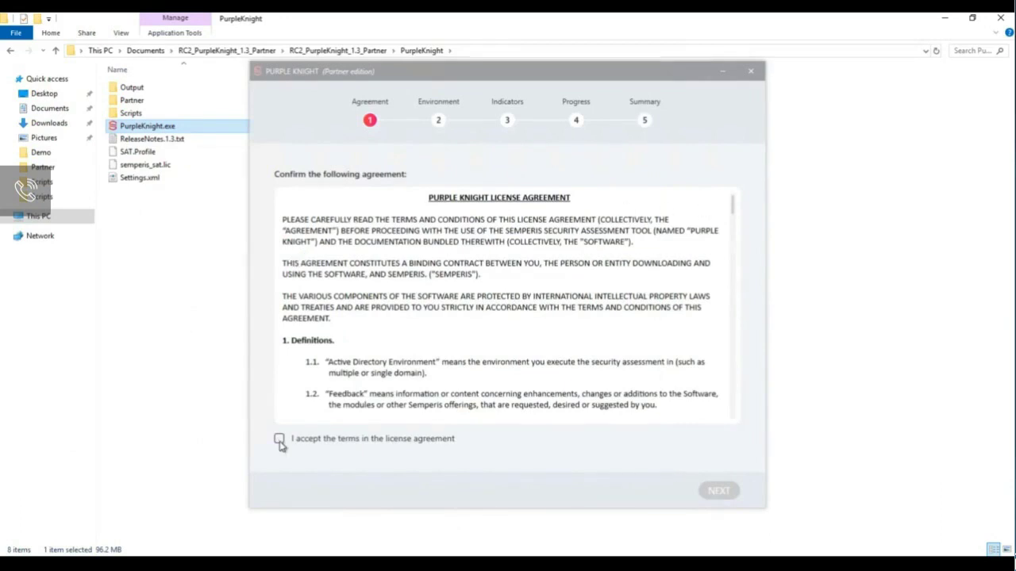
Accept the license agreement and choose the adfr.lab forest with its child.adfr.lab domain for assessment.
{"action": "left_click", "coordinate": [279, 440]}
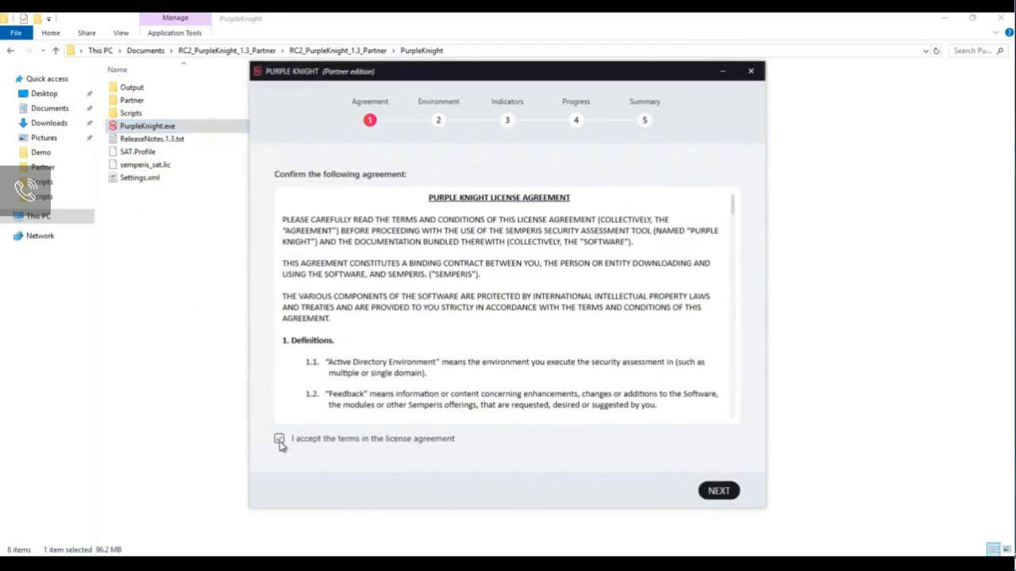
{"action": "left_click", "coordinate": [718, 491]}
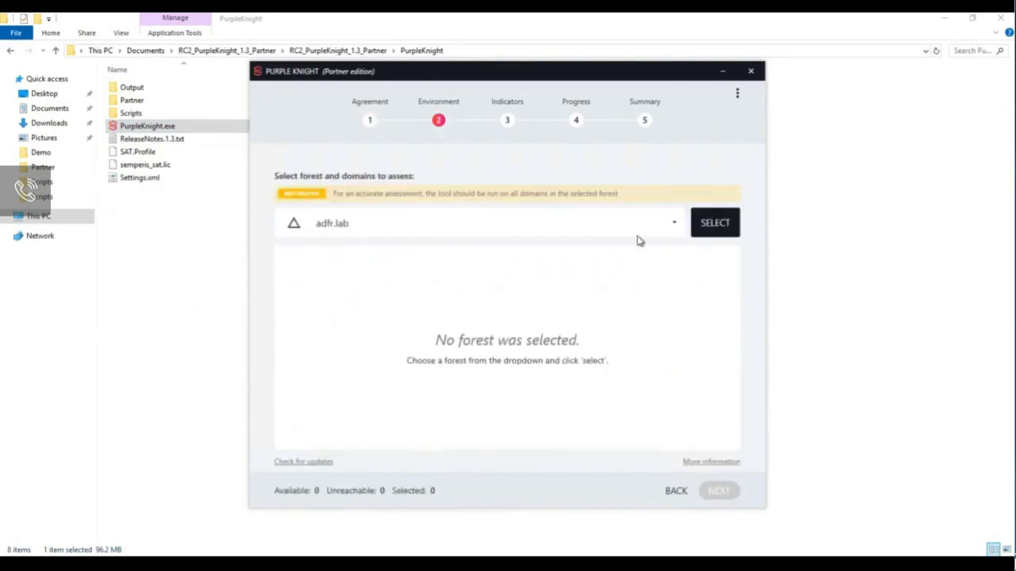
{"action": "left_click", "coordinate": [708, 225]}
{"action": "left_click", "coordinate": [318, 295]}
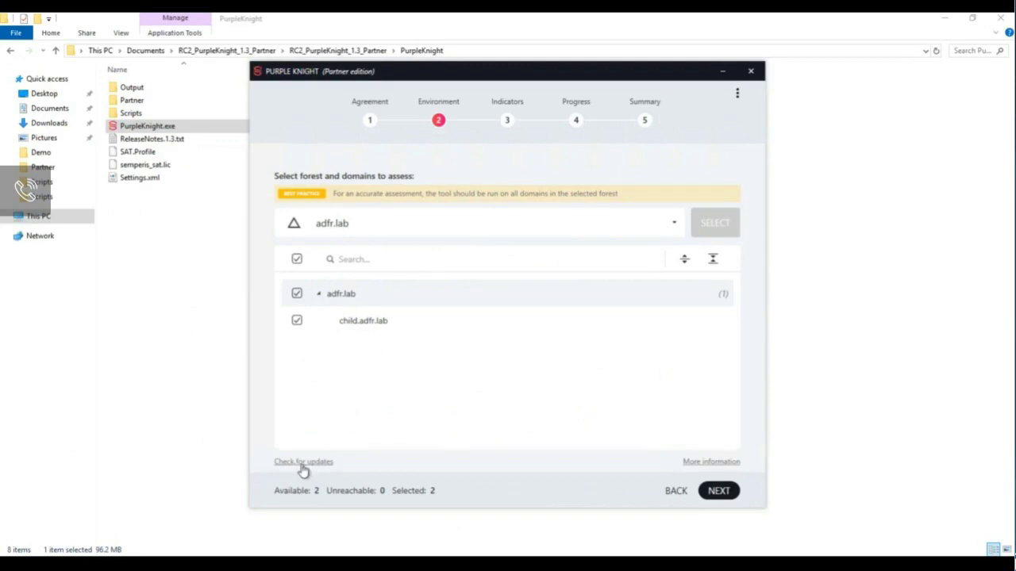
{"action": "left_click", "coordinate": [719, 492]}
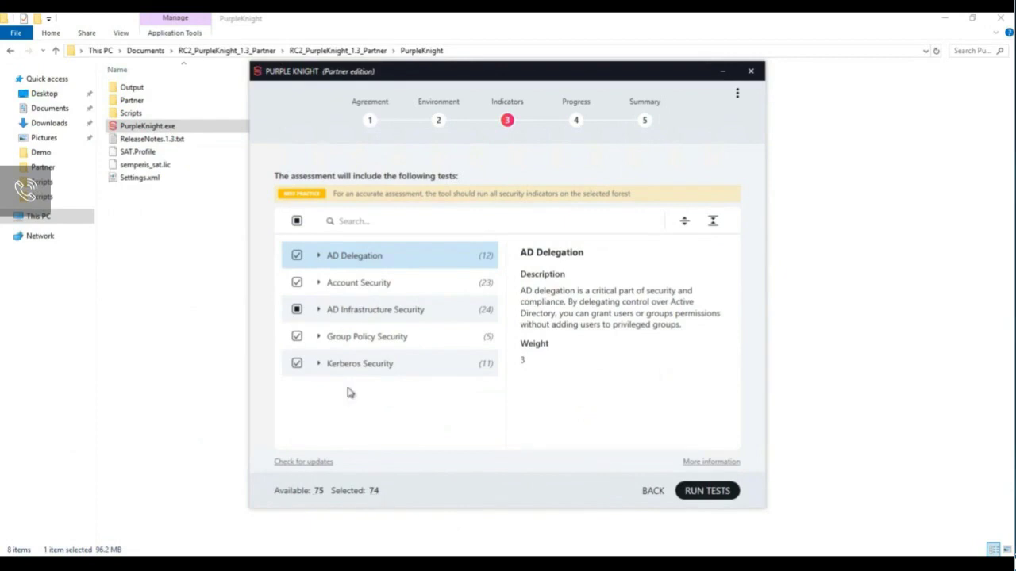
Include the Zerologon vulnerability test from AD Infrastructure Security in the assessment and read its description.
{"action": "left_click", "coordinate": [320, 312]}
{"action": "scroll", "coordinate": [498, 293], "scroll_direction": "down", "scroll_amount": 1}
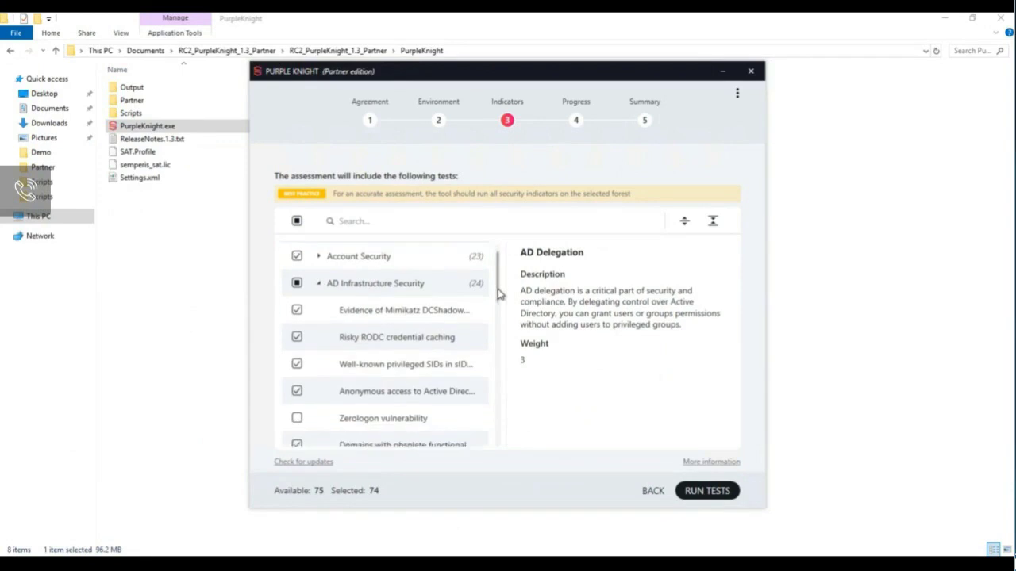
{"action": "scroll", "coordinate": [498, 294], "scroll_direction": "down", "scroll_amount": 2}
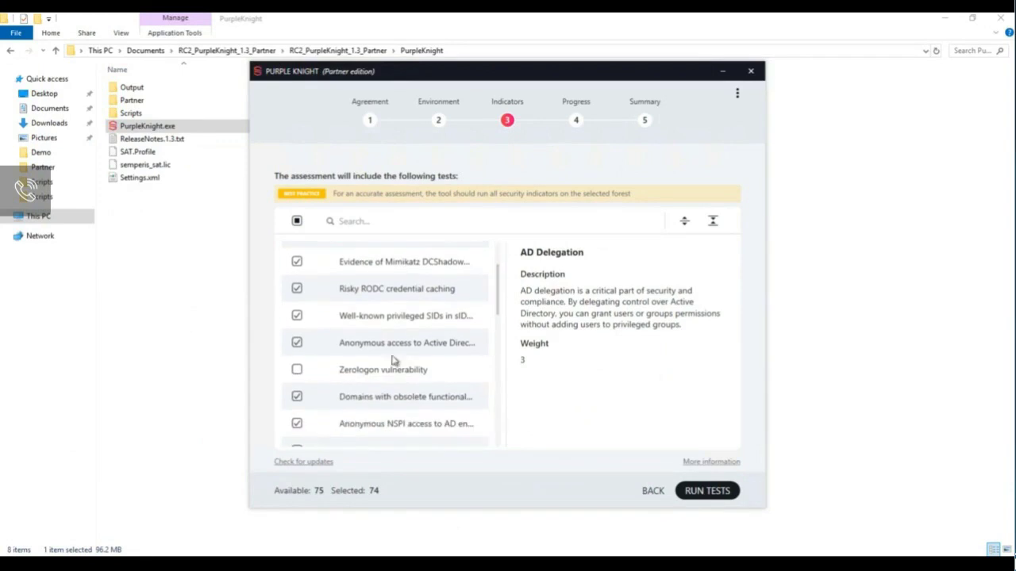
{"action": "left_click", "coordinate": [297, 371]}
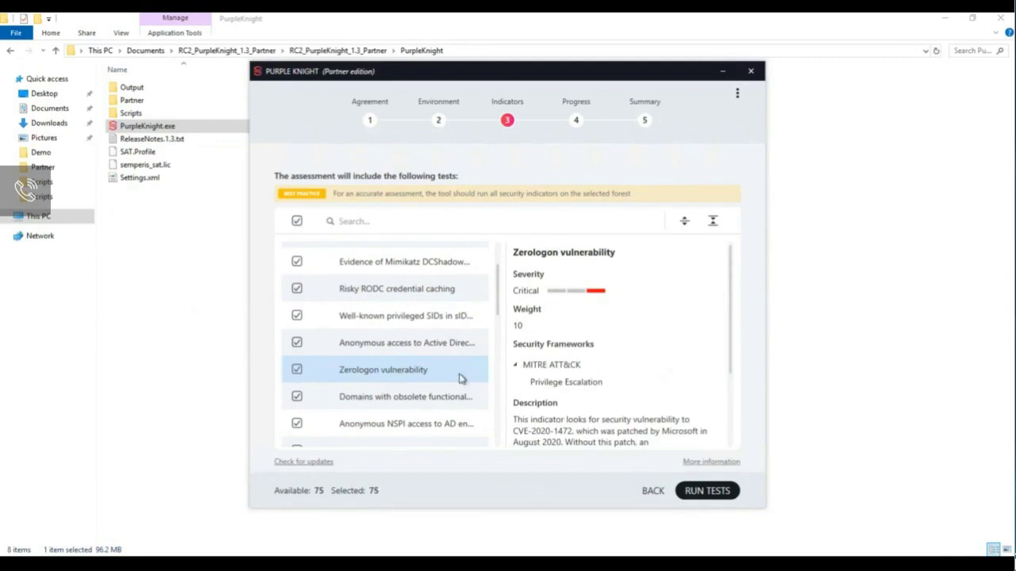
{"action": "left_click_drag", "start_coordinate": [732, 315], "coordinate": [725, 399]}
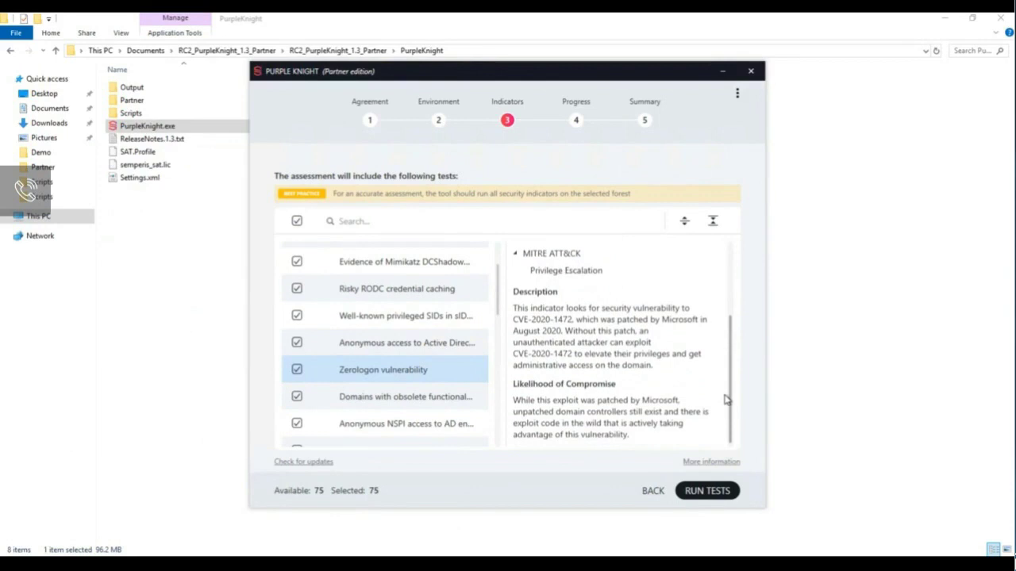
Check the application's additional options and run all selected security indicator tests.
{"action": "left_click", "coordinate": [737, 93]}
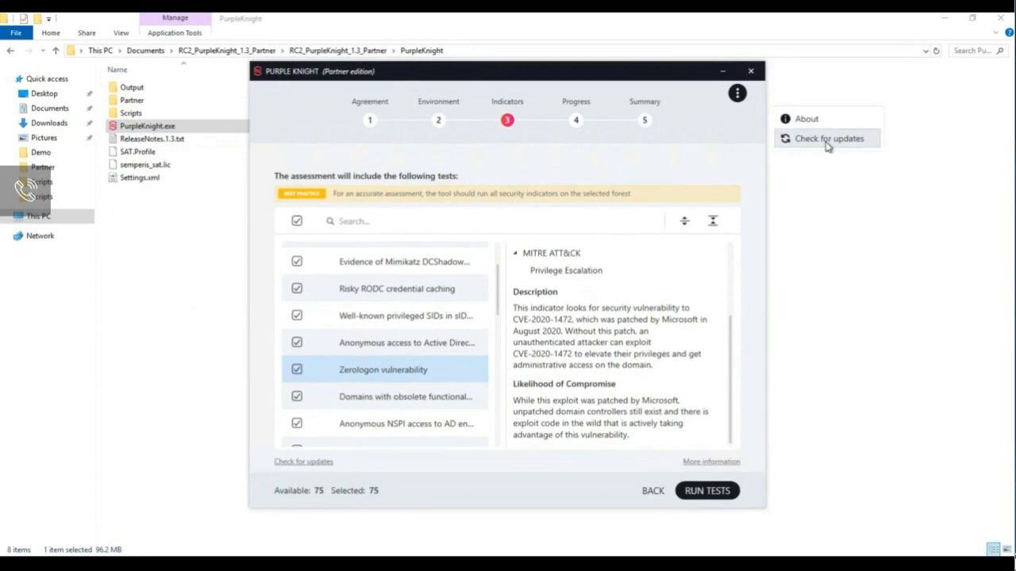
{"action": "left_click", "coordinate": [699, 146]}
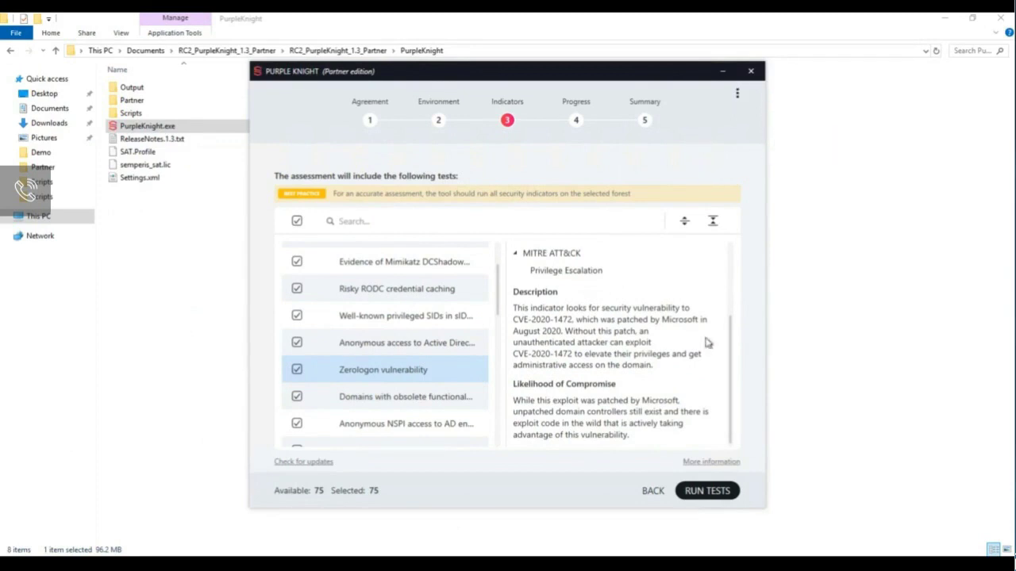
{"action": "left_click", "coordinate": [707, 490]}
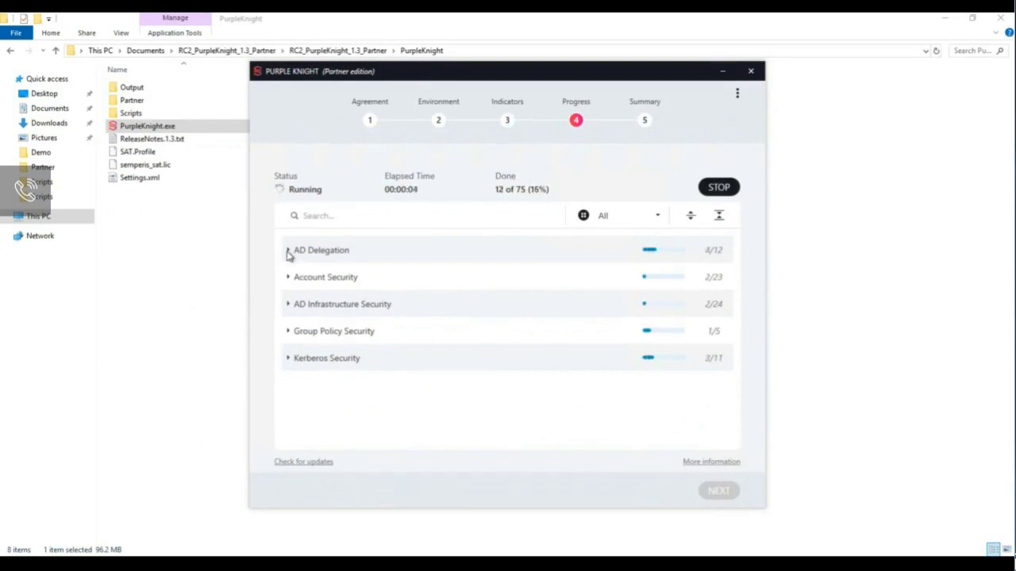
Examine the indicator results under AD Delegation, Account Security, AD Infrastructure Security, Group Policy Security and Kerberos Security during the test run.
{"action": "left_click", "coordinate": [289, 251]}
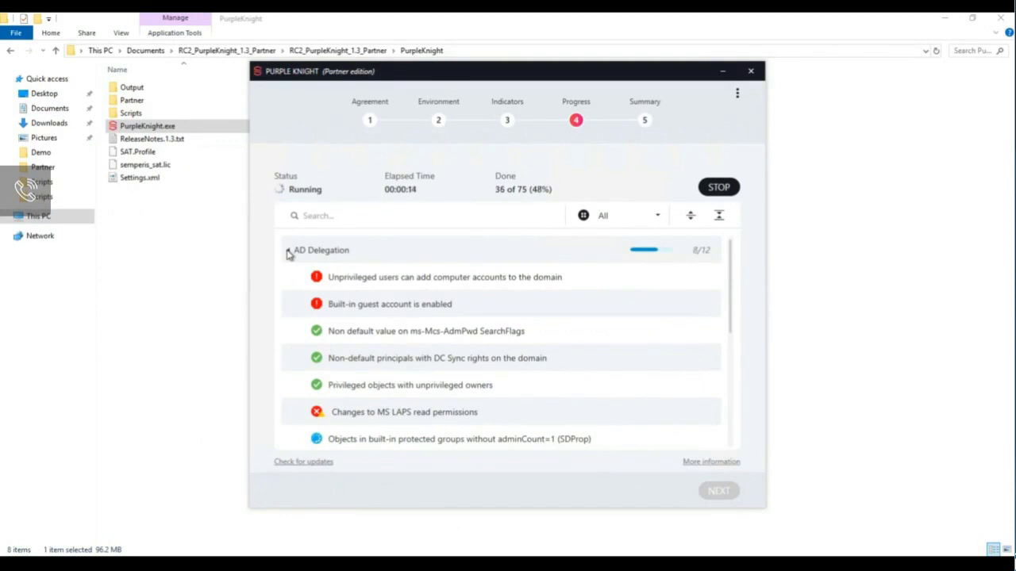
{"action": "left_click", "coordinate": [288, 251]}
{"action": "left_click", "coordinate": [289, 277]}
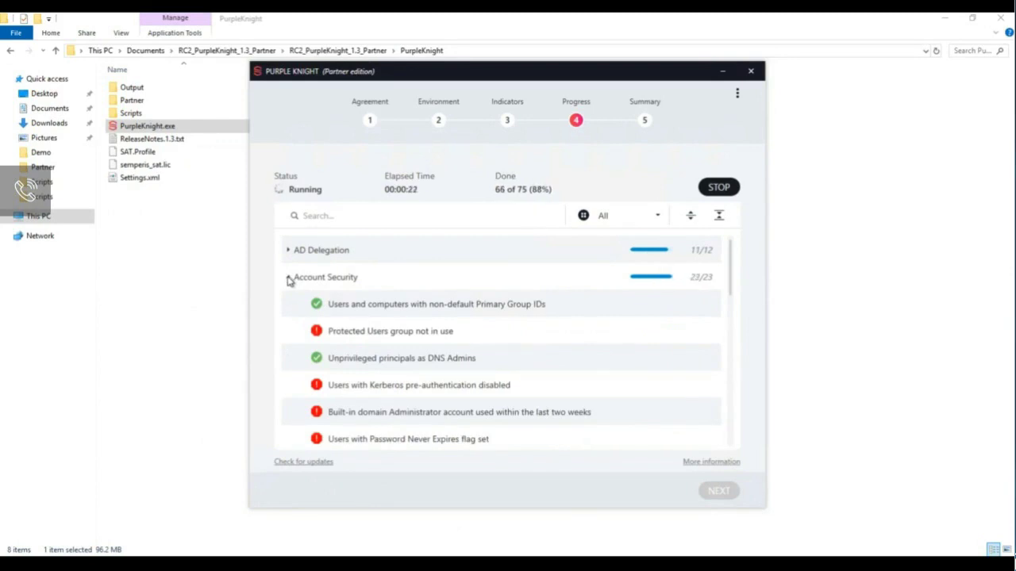
{"action": "left_click", "coordinate": [289, 278]}
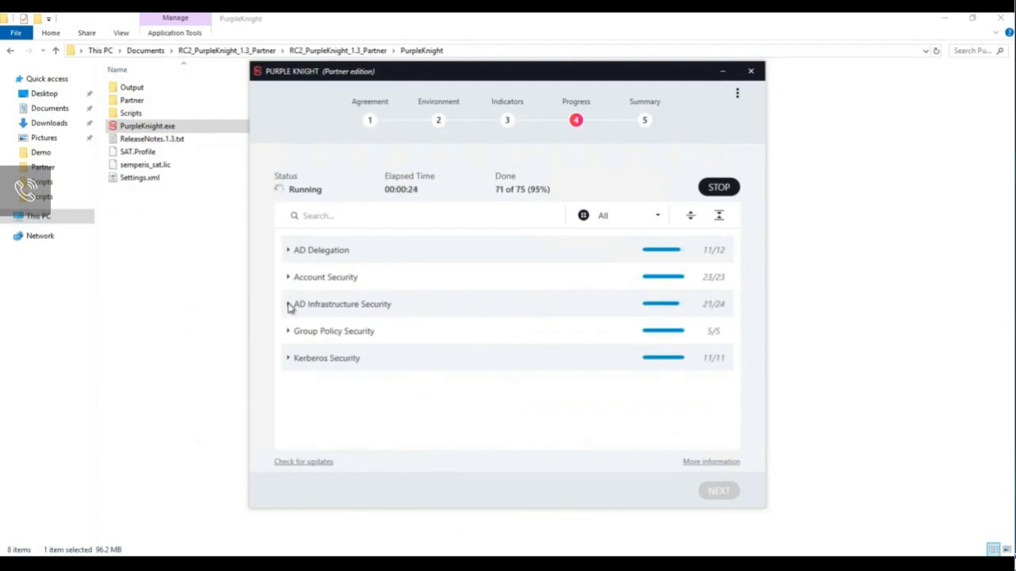
{"action": "left_click", "coordinate": [289, 305]}
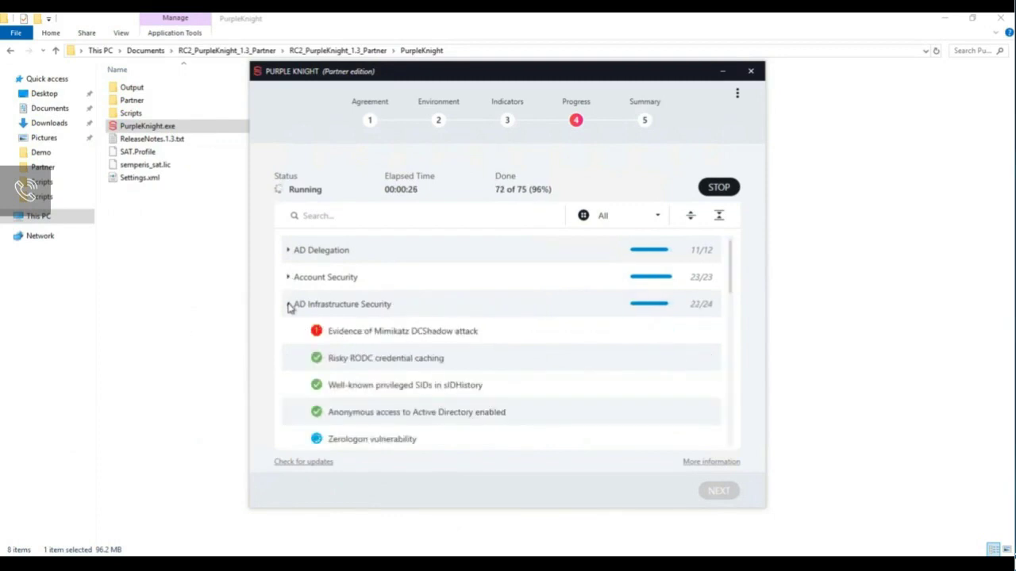
{"action": "left_click", "coordinate": [288, 307]}
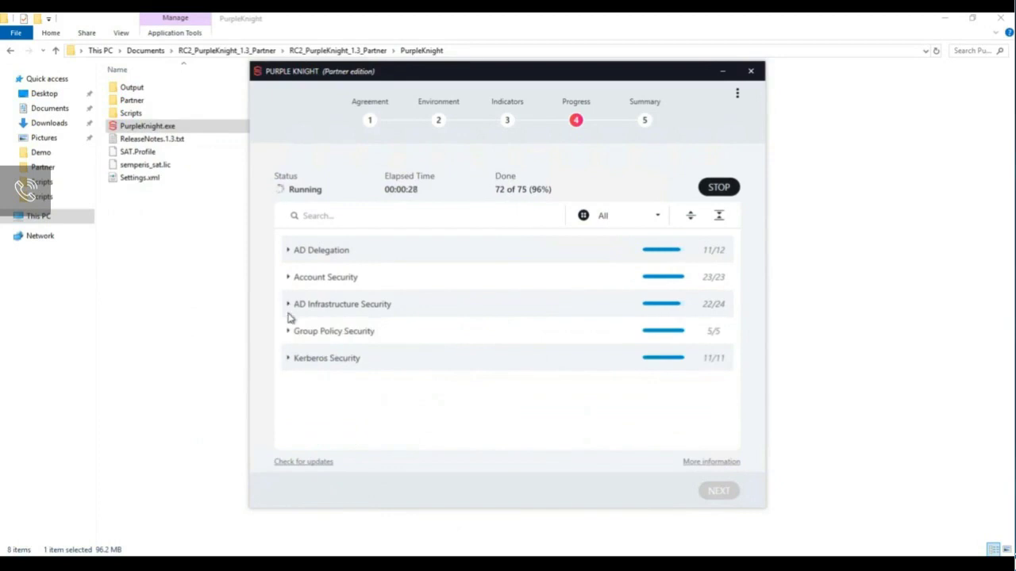
{"action": "left_click", "coordinate": [289, 333]}
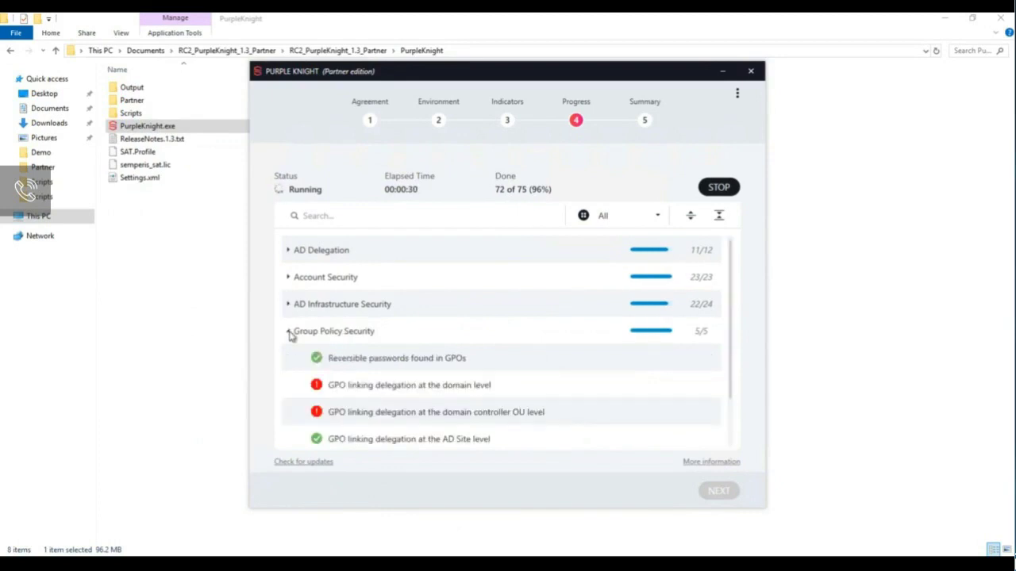
{"action": "left_click", "coordinate": [289, 333]}
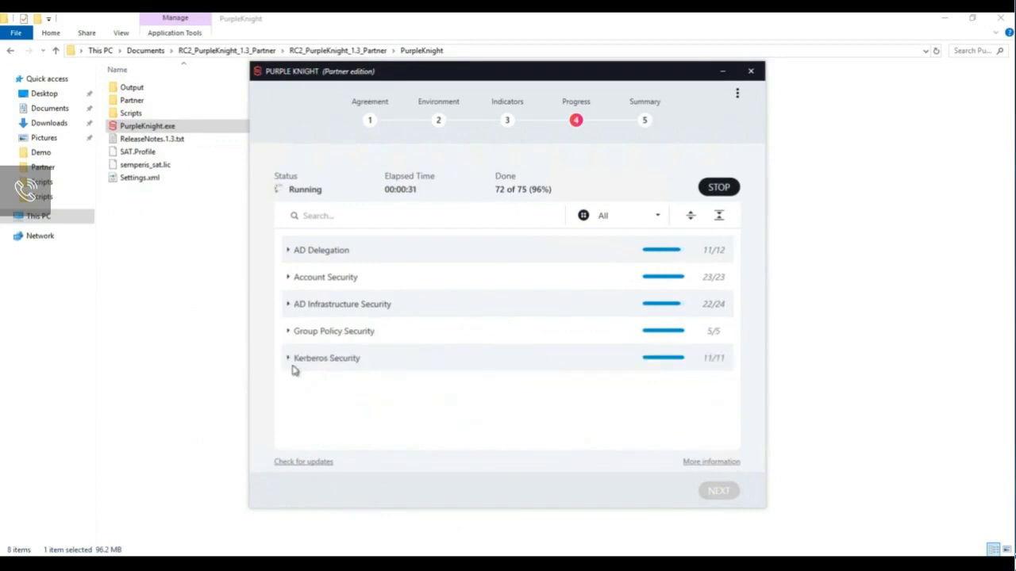
{"action": "left_click", "coordinate": [289, 359]}
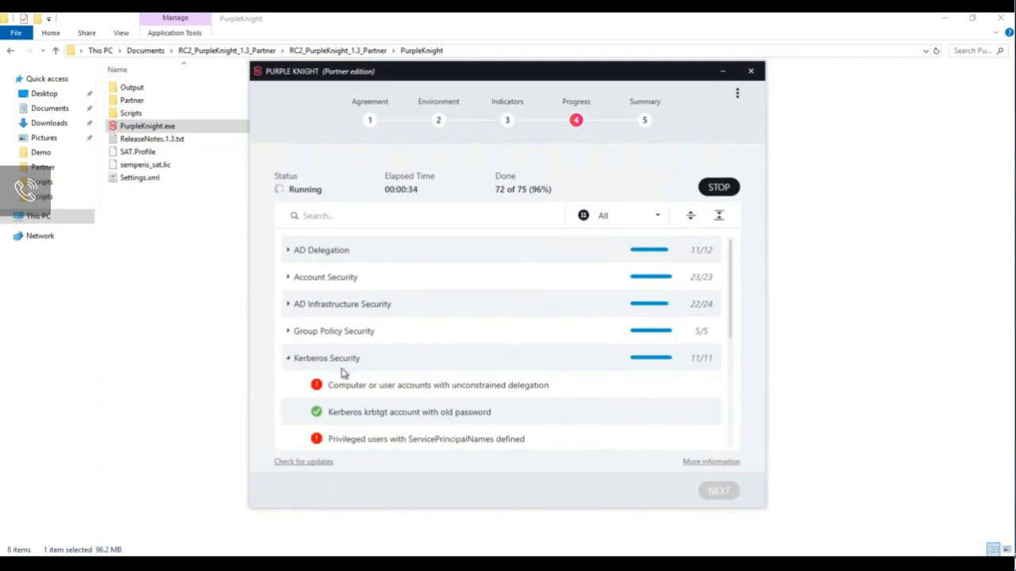
{"action": "scroll", "coordinate": [341, 369], "scroll_direction": "down", "scroll_amount": 3}
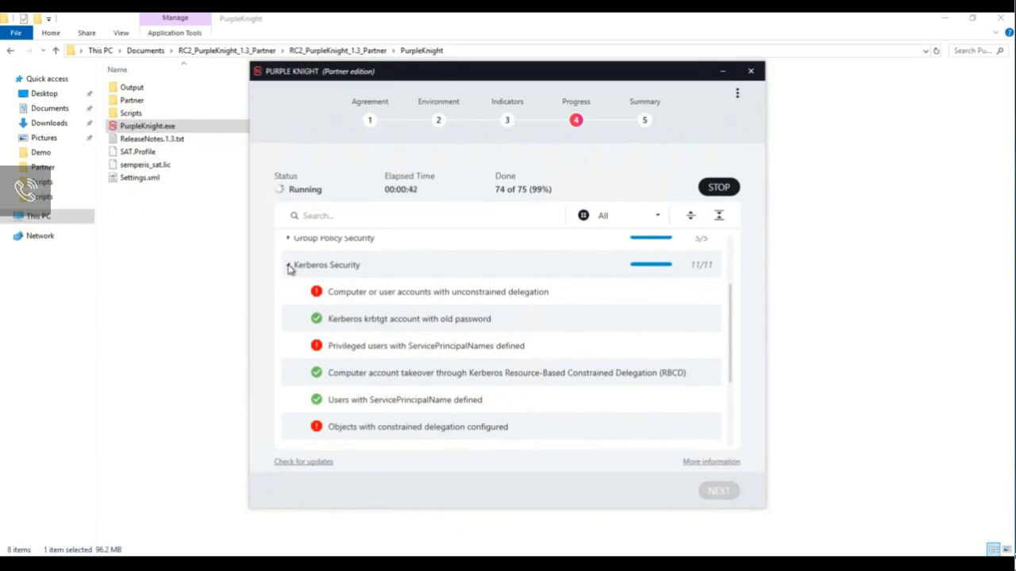
{"action": "left_click", "coordinate": [288, 266]}
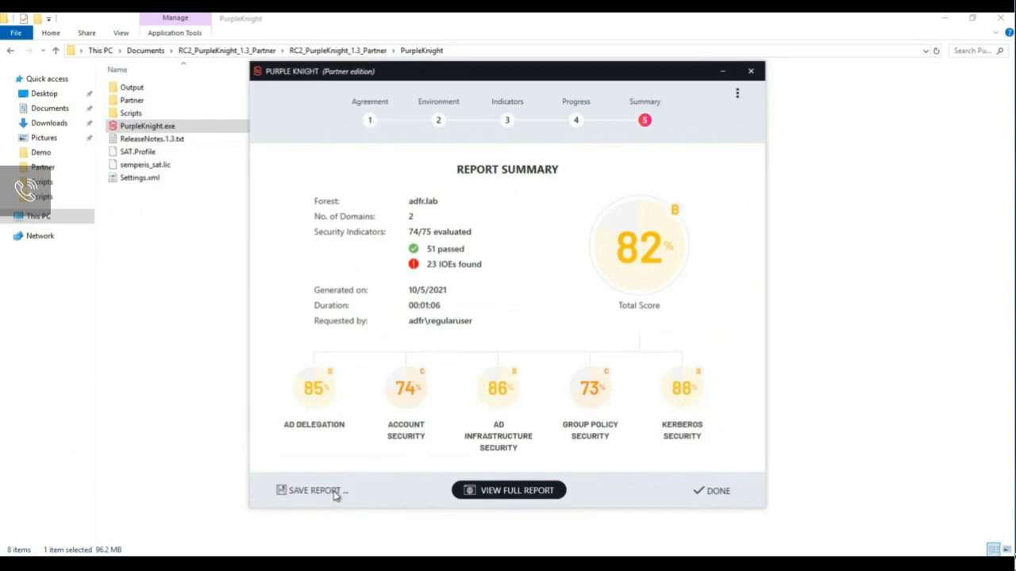
{"action": "left_click", "coordinate": [295, 493]}
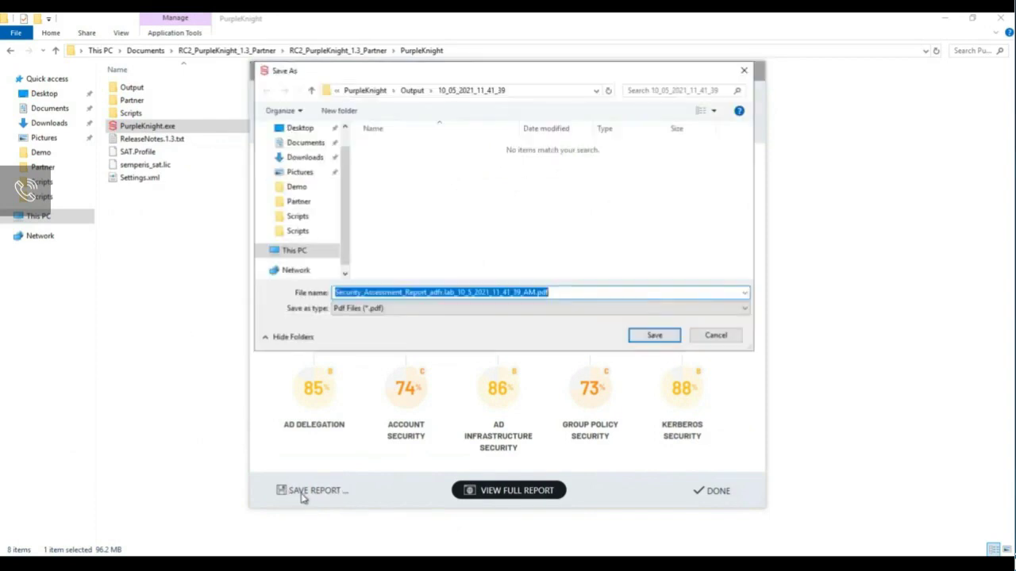
{"action": "left_click", "coordinate": [409, 310]}
{"action": "left_click", "coordinate": [409, 316]}
{"action": "left_click", "coordinate": [715, 335]}
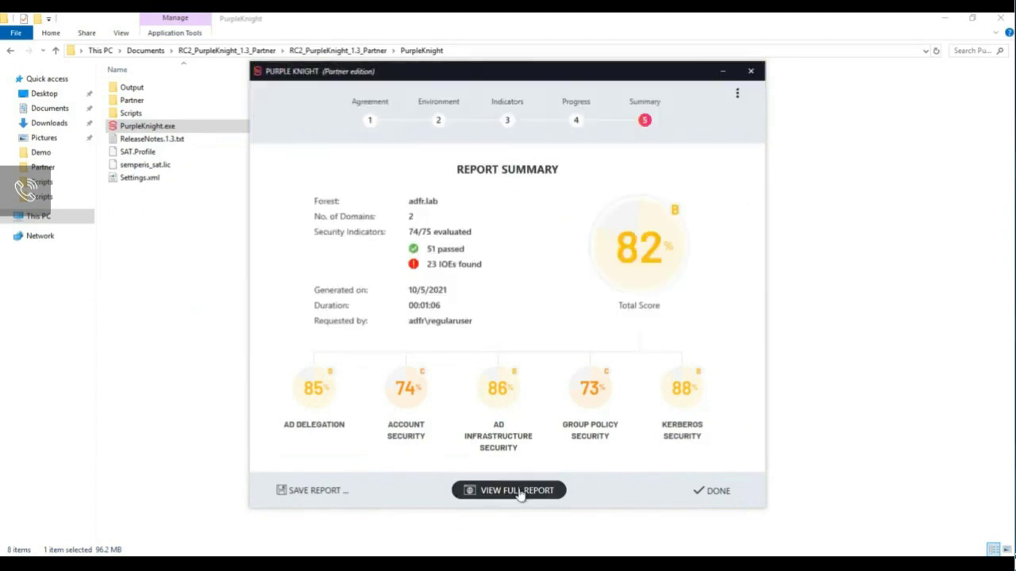
Open the full Active Directory Security Assessment Report and review its overview, security indicators and lists of IOEs found.
{"action": "left_click", "coordinate": [517, 490]}
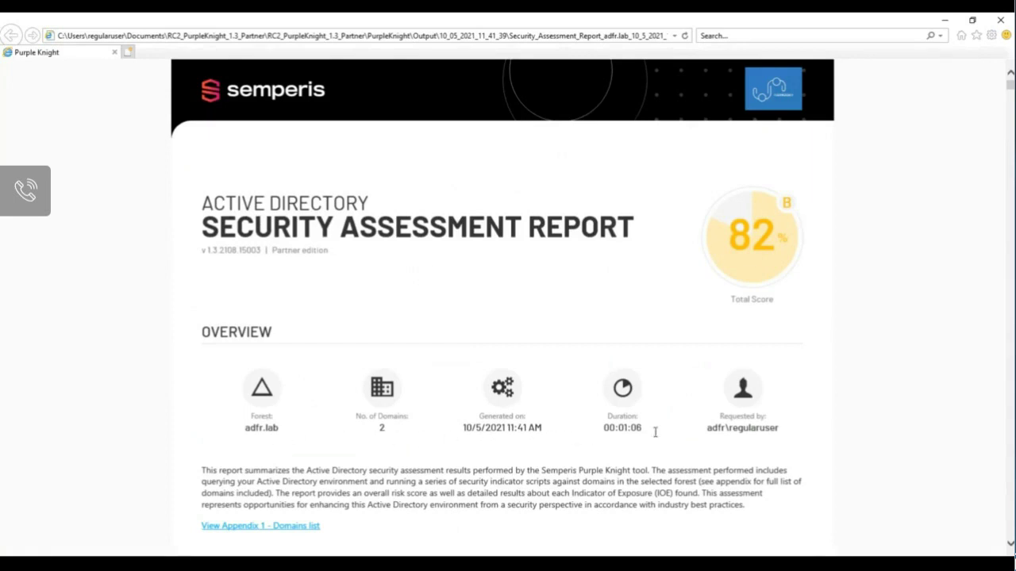
{"action": "scroll", "coordinate": [326, 382], "scroll_direction": "down", "scroll_amount": 3}
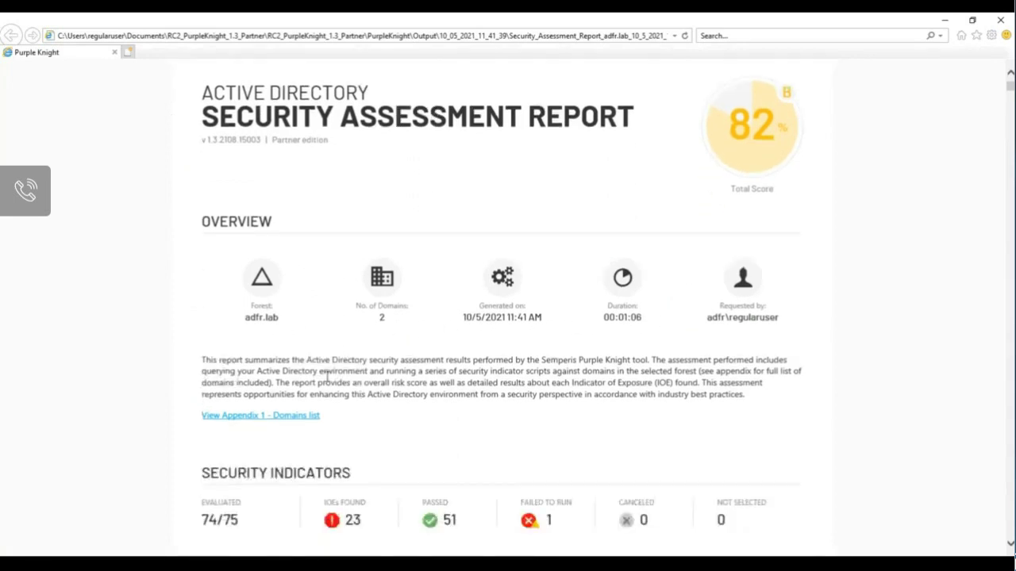
{"action": "scroll", "coordinate": [298, 305], "scroll_direction": "down", "scroll_amount": 2}
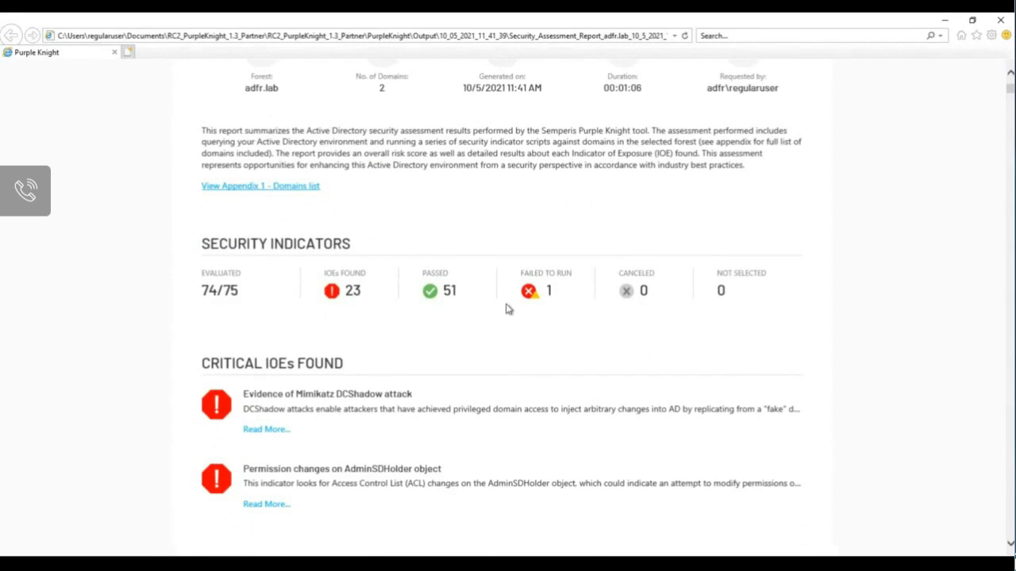
{"action": "scroll", "coordinate": [500, 320], "scroll_direction": "down", "scroll_amount": 4}
{"action": "scroll", "coordinate": [494, 318], "scroll_direction": "down", "scroll_amount": 8}
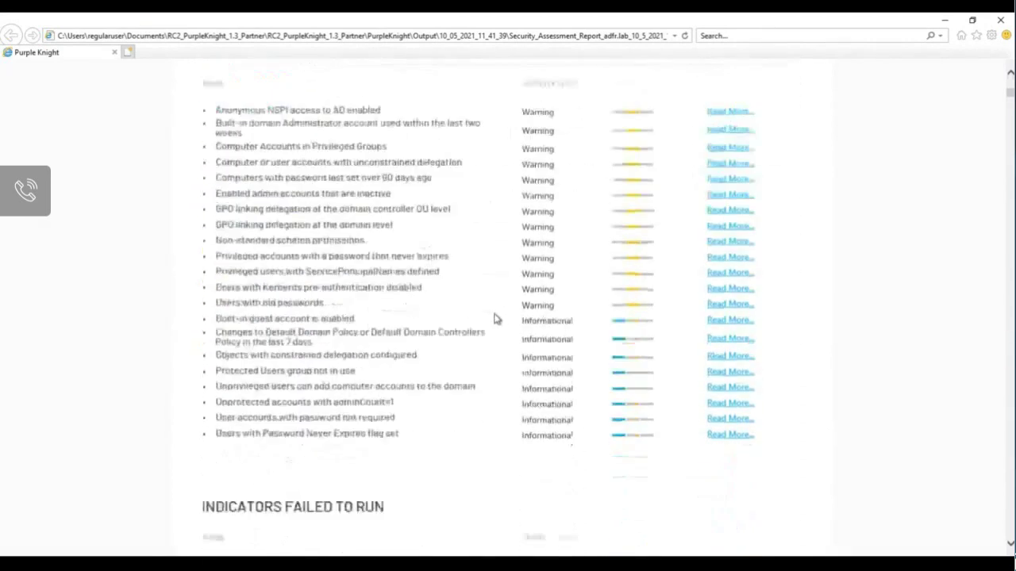
Highlight the "Changes to MS LAPS read permissions" indicator that failed to run and review the report's categories and additional IOEs.
{"action": "left_click_drag", "start_coordinate": [217, 206], "coordinate": [402, 241]}
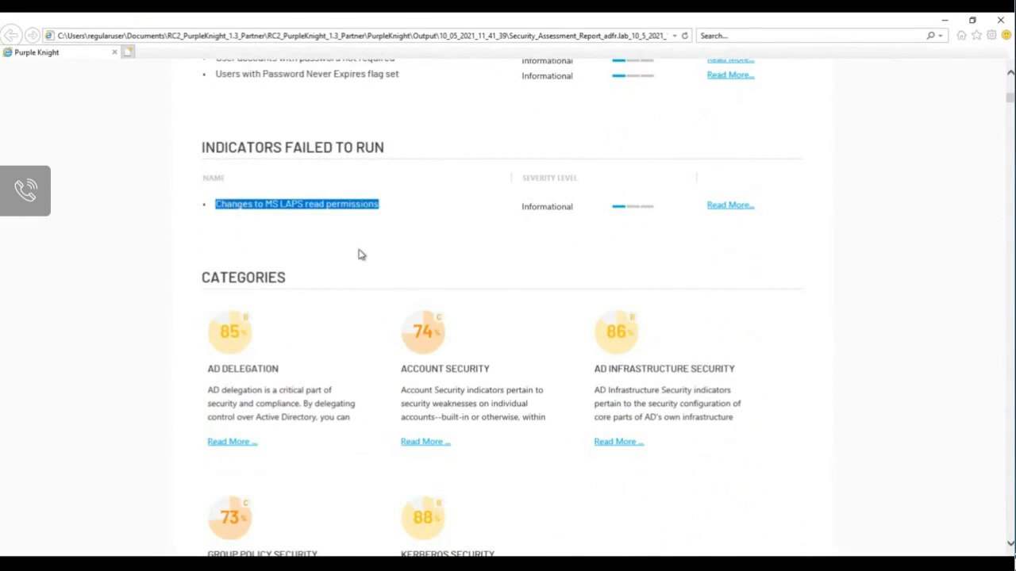
{"action": "scroll", "coordinate": [357, 250], "scroll_direction": "down", "scroll_amount": 2}
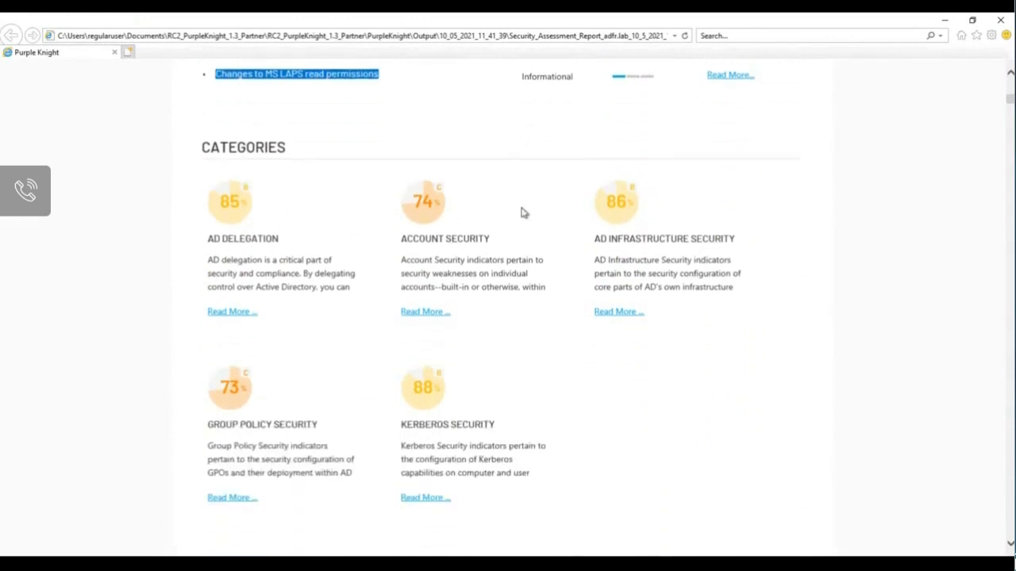
{"action": "scroll", "coordinate": [376, 341], "scroll_direction": "up", "scroll_amount": 5}
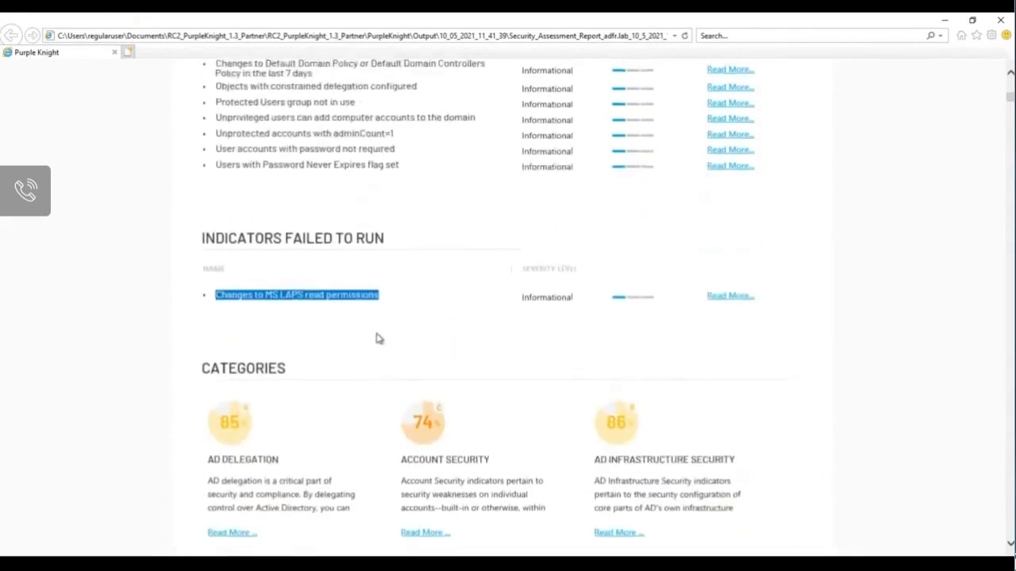
{"action": "scroll", "coordinate": [382, 333], "scroll_direction": "up", "scroll_amount": 4}
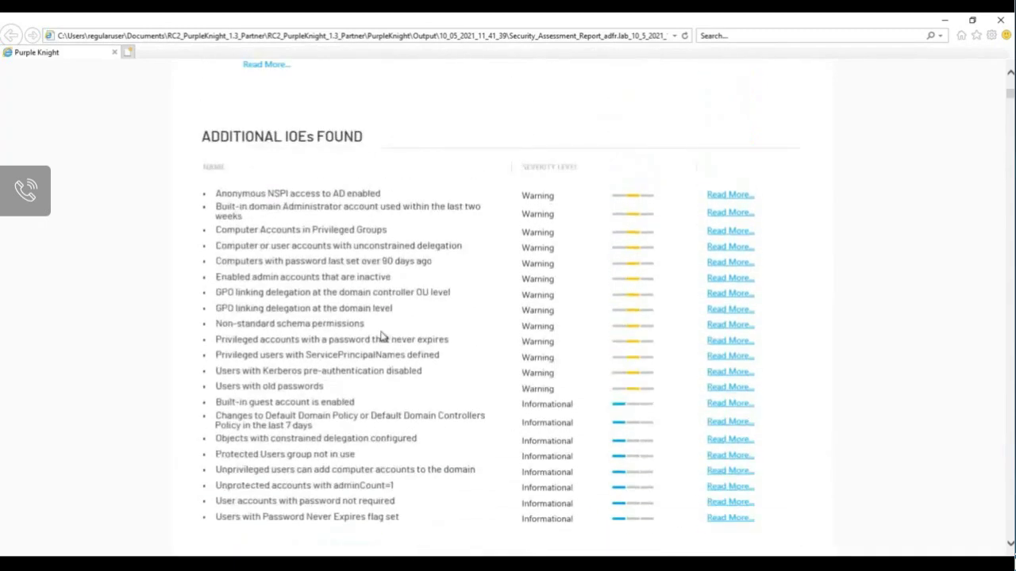
Highlight the "Critical IOEs Found" heading and a Warning and an Informational severity level among the additional IOEs.
{"action": "scroll", "coordinate": [378, 302], "scroll_direction": "up", "scroll_amount": 1}
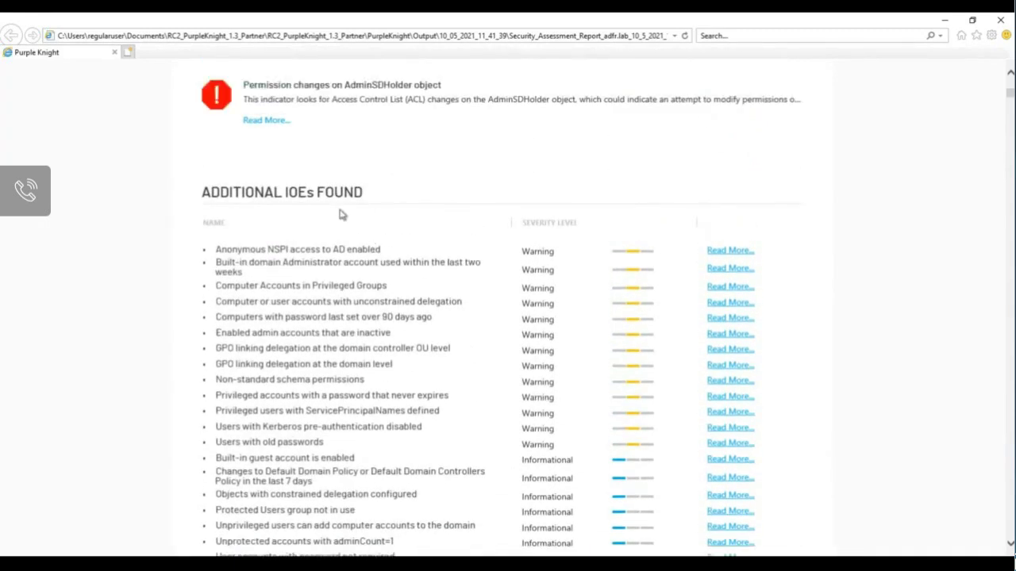
{"action": "scroll", "coordinate": [341, 215], "scroll_direction": "up", "scroll_amount": 1}
{"action": "scroll", "coordinate": [329, 210], "scroll_direction": "up", "scroll_amount": 1}
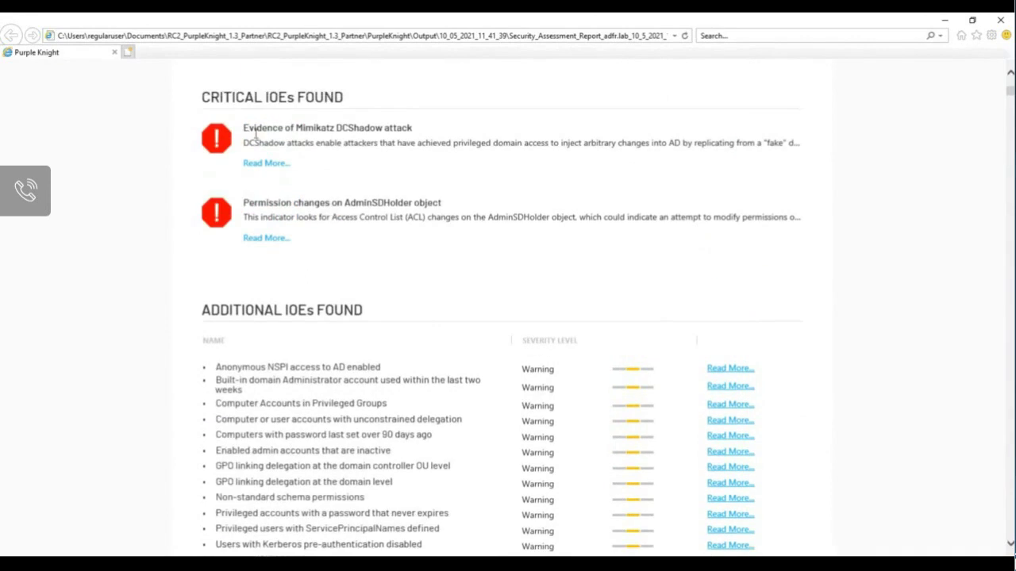
{"action": "triple_click", "coordinate": [311, 95]}
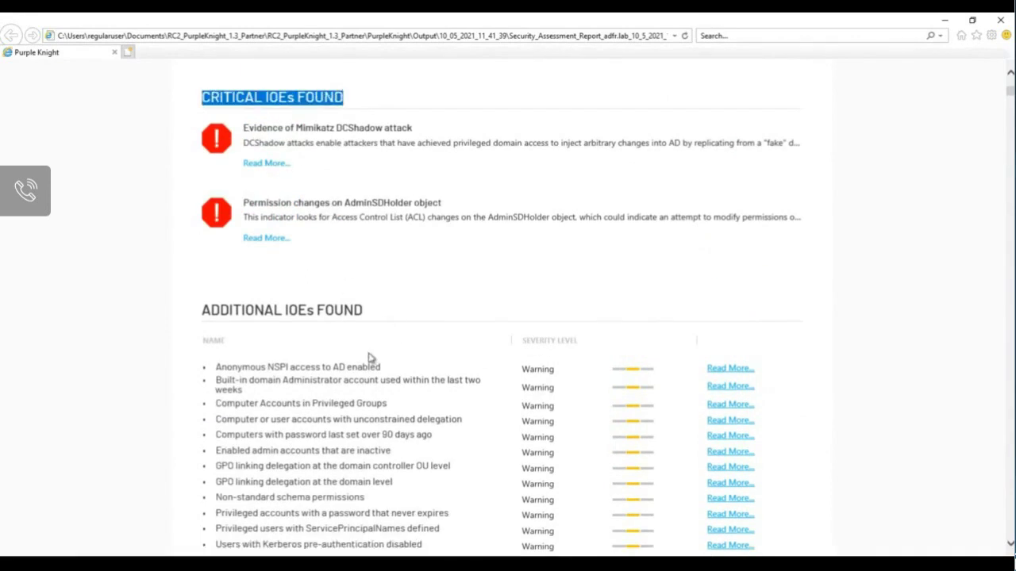
{"action": "scroll", "coordinate": [369, 354], "scroll_direction": "down", "scroll_amount": 3}
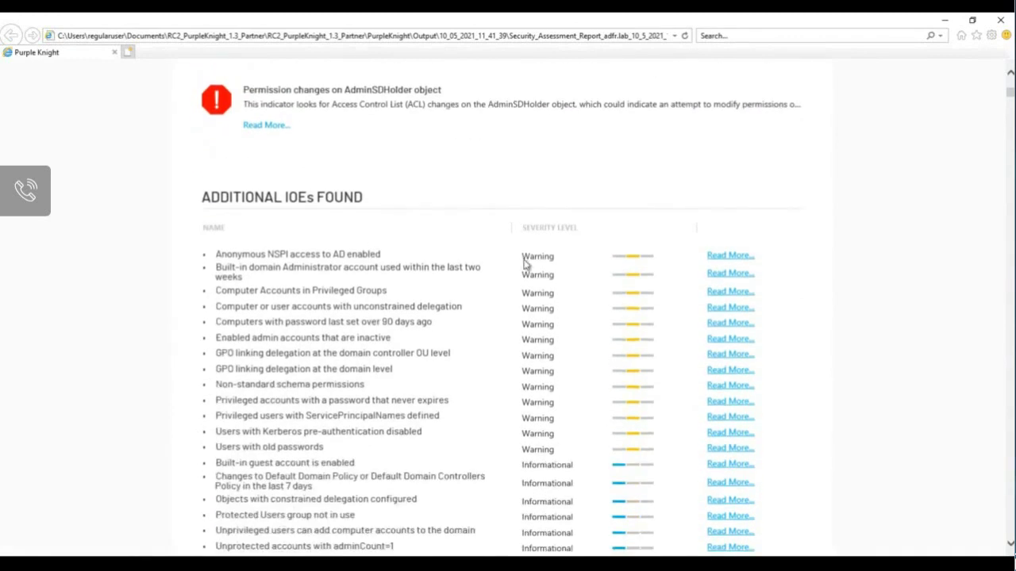
{"action": "left_click_drag", "start_coordinate": [523, 258], "coordinate": [553, 256]}
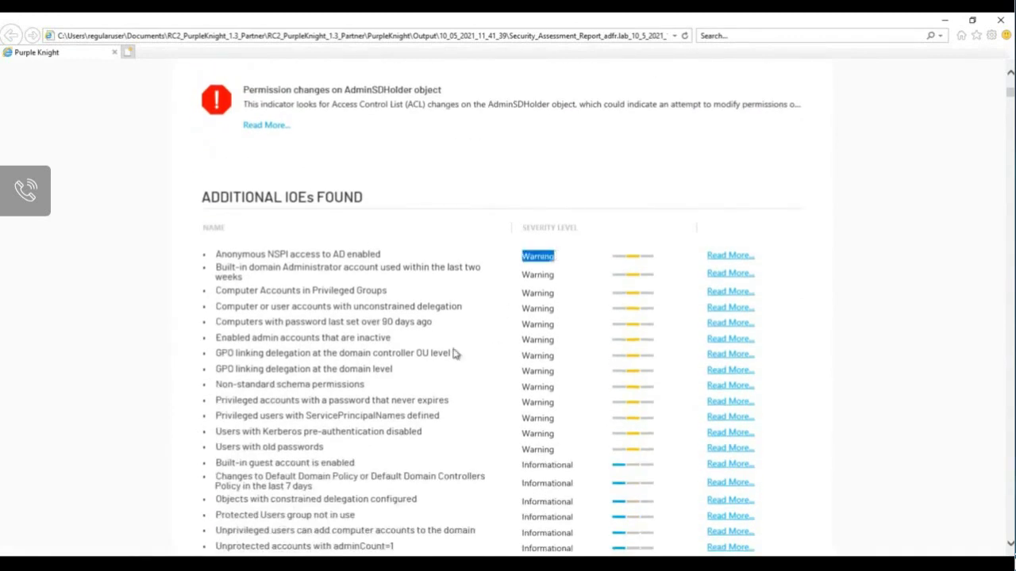
{"action": "scroll", "coordinate": [444, 362], "scroll_direction": "down", "scroll_amount": 4}
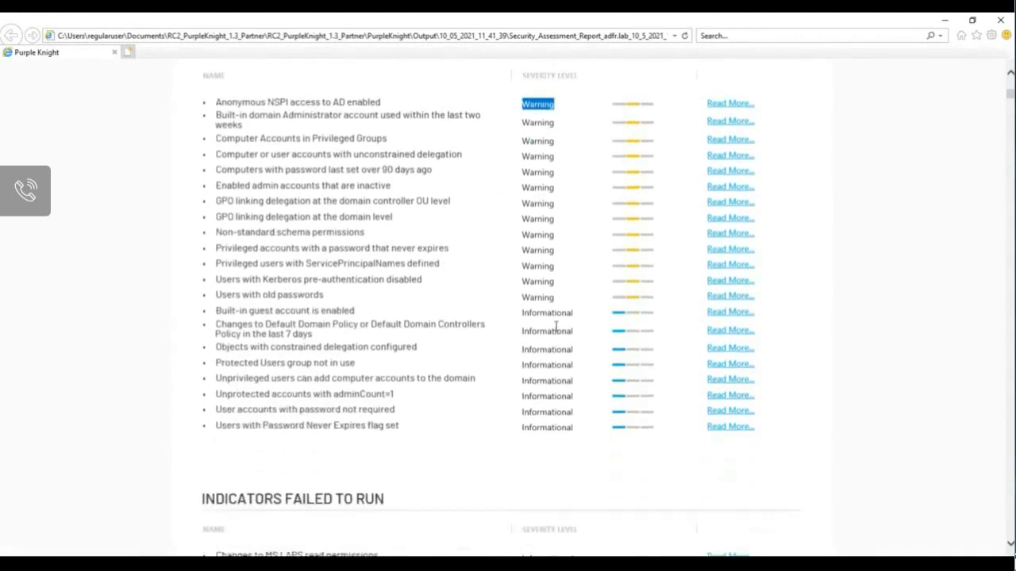
{"action": "left_click_drag", "start_coordinate": [522, 313], "coordinate": [573, 314]}
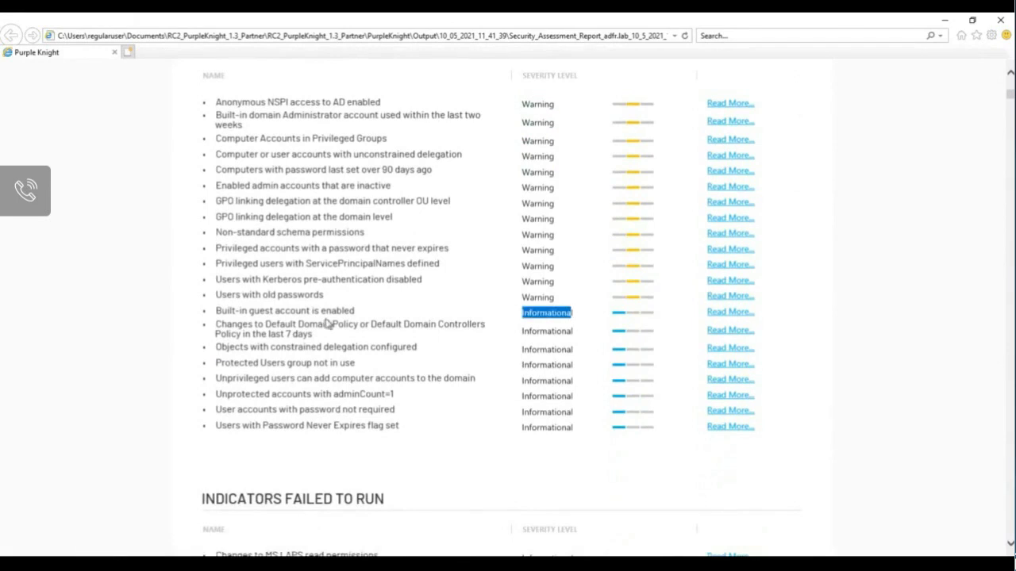
Open the full details of the "Evidence of Mimikatz DCShadow attack" indicator and highlight its title, MITRE ATT&CK framework and description.
{"action": "scroll", "coordinate": [334, 324], "scroll_direction": "up", "scroll_amount": 5}
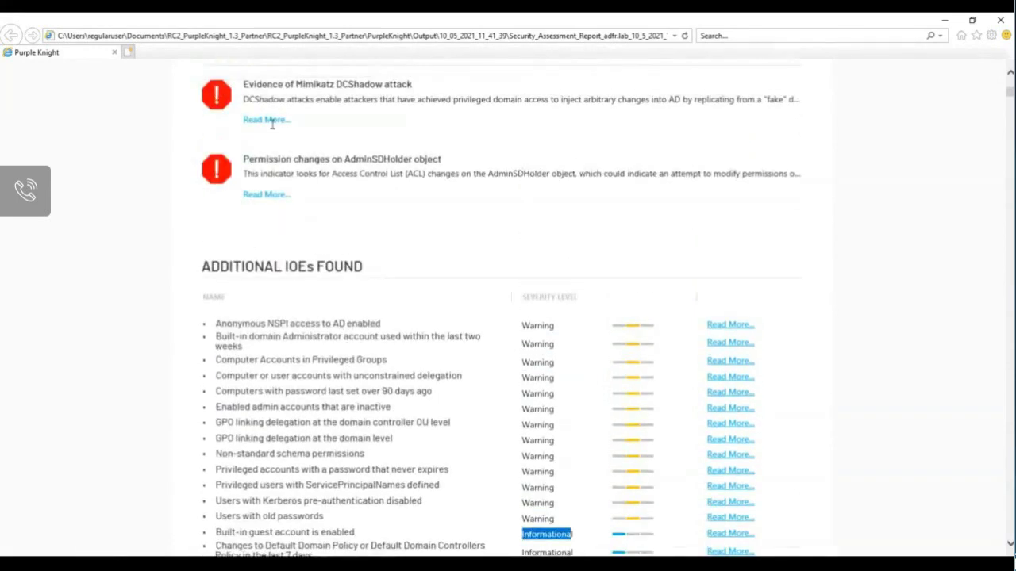
{"action": "left_click", "coordinate": [270, 120]}
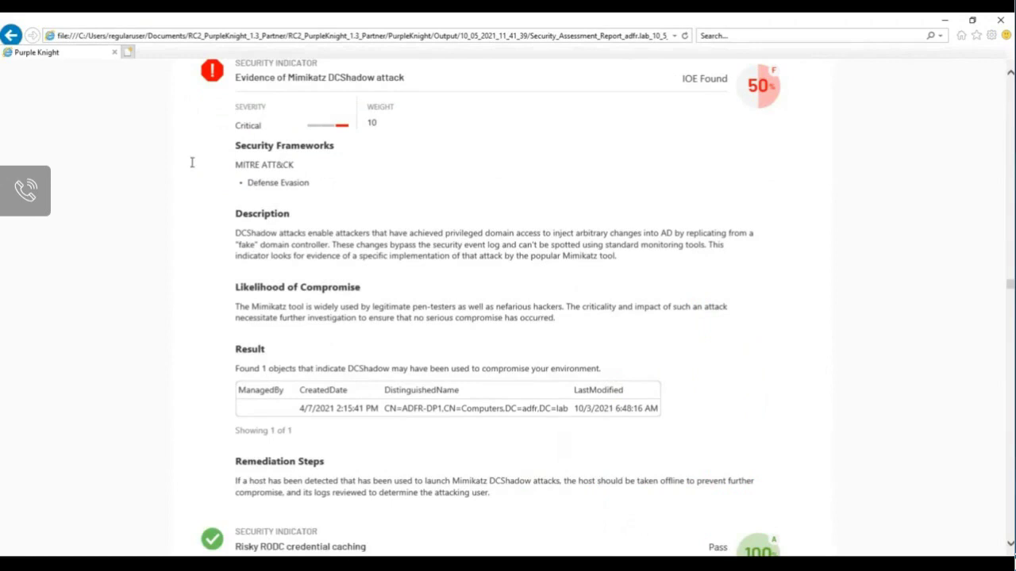
{"action": "left_click_drag", "start_coordinate": [236, 77], "coordinate": [408, 76]}
{"action": "left_click_drag", "start_coordinate": [236, 164], "coordinate": [298, 164]}
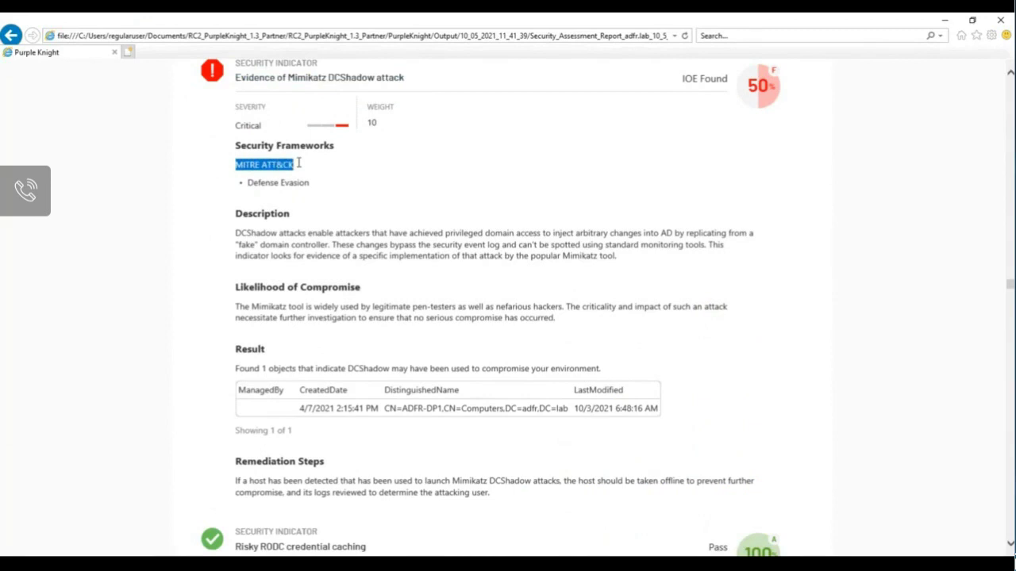
{"action": "scroll", "coordinate": [370, 197], "scroll_direction": "down", "scroll_amount": 1}
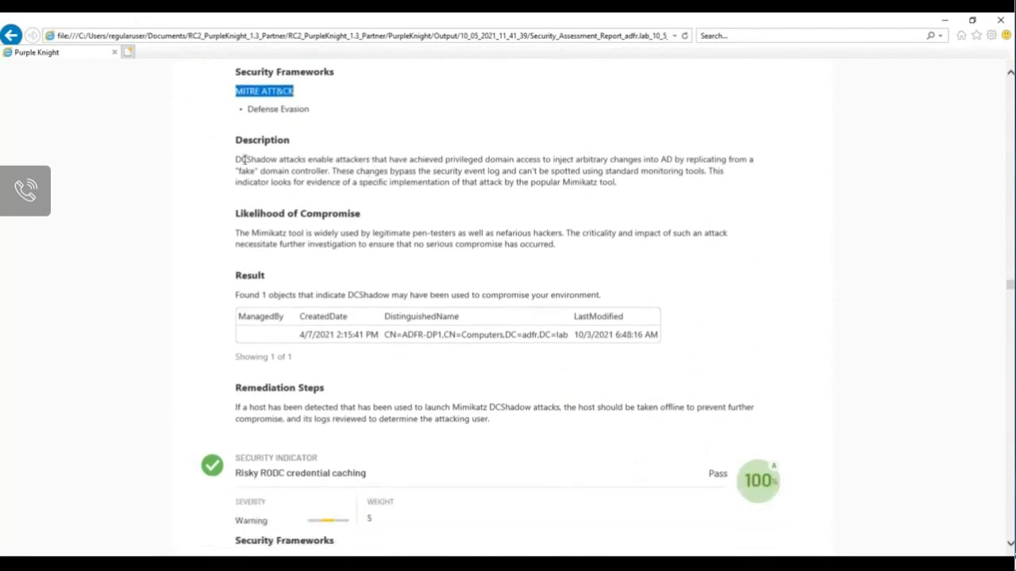
{"action": "left_click_drag", "start_coordinate": [236, 159], "coordinate": [624, 183]}
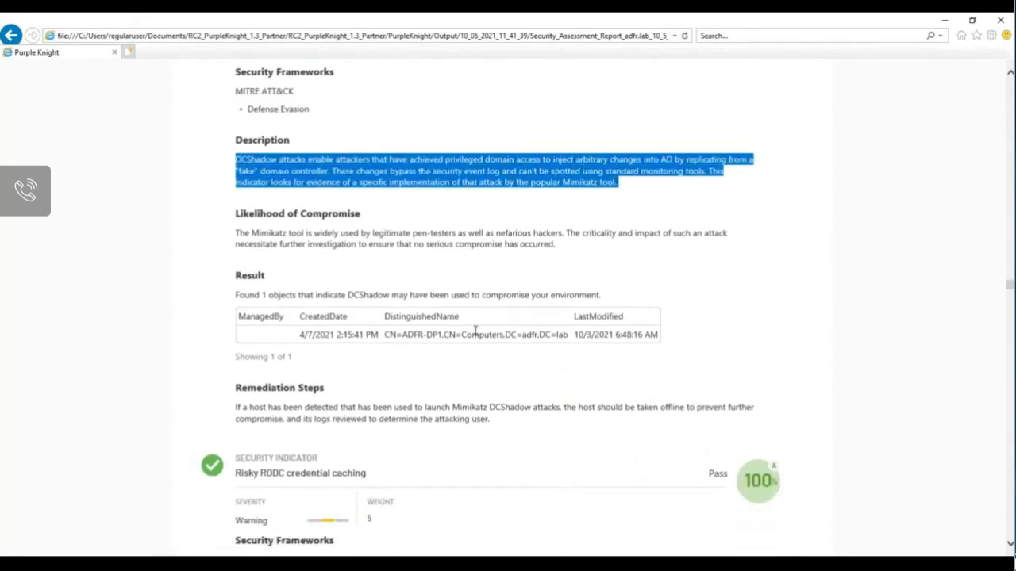